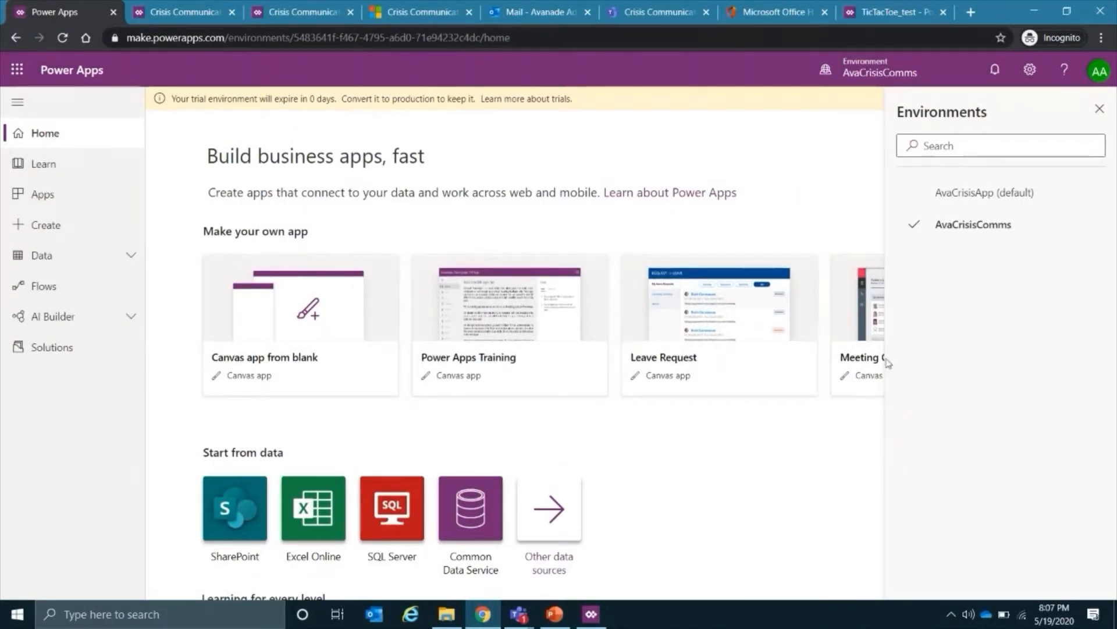
- Close the environment list and look over the existing apps and the available data categories in the AvaCrisisComms environment
left_click(1099, 109)
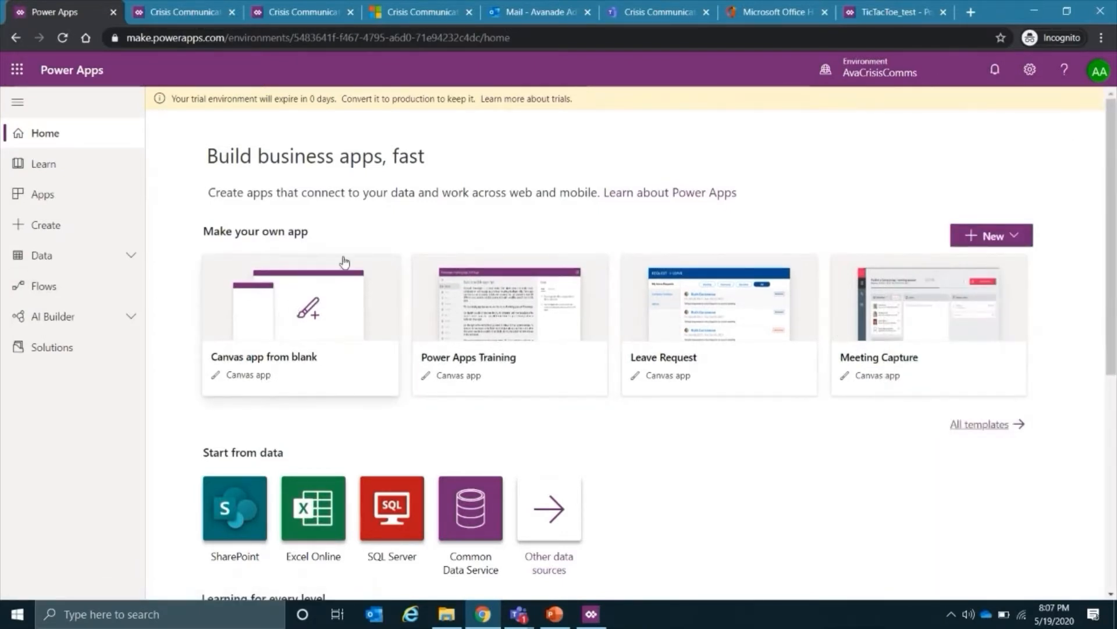
left_click(64, 198)
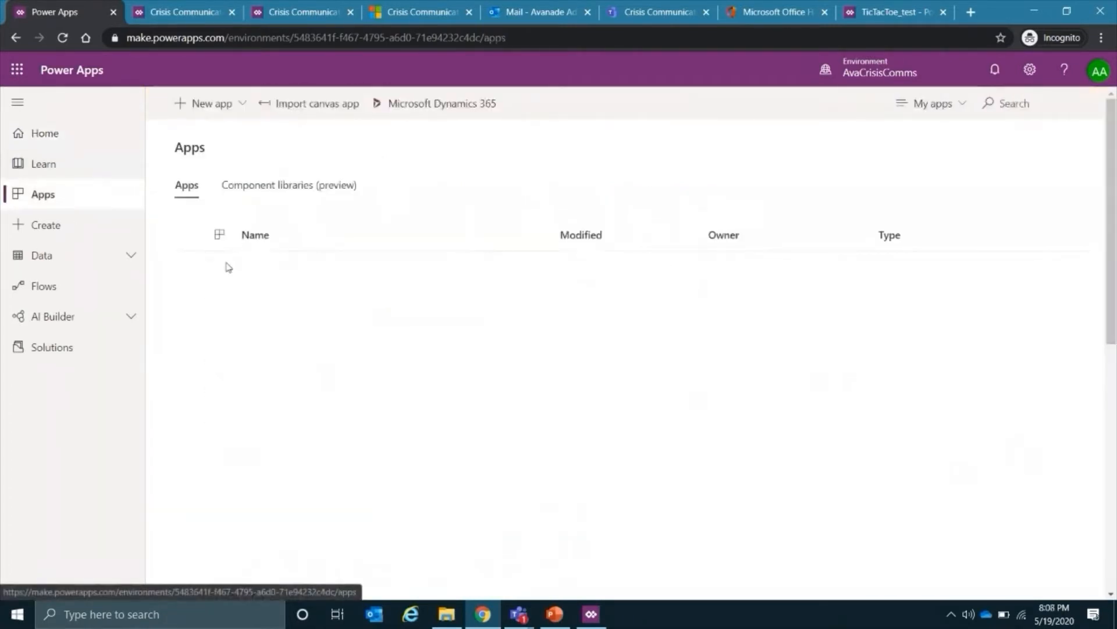
left_click(48, 145)
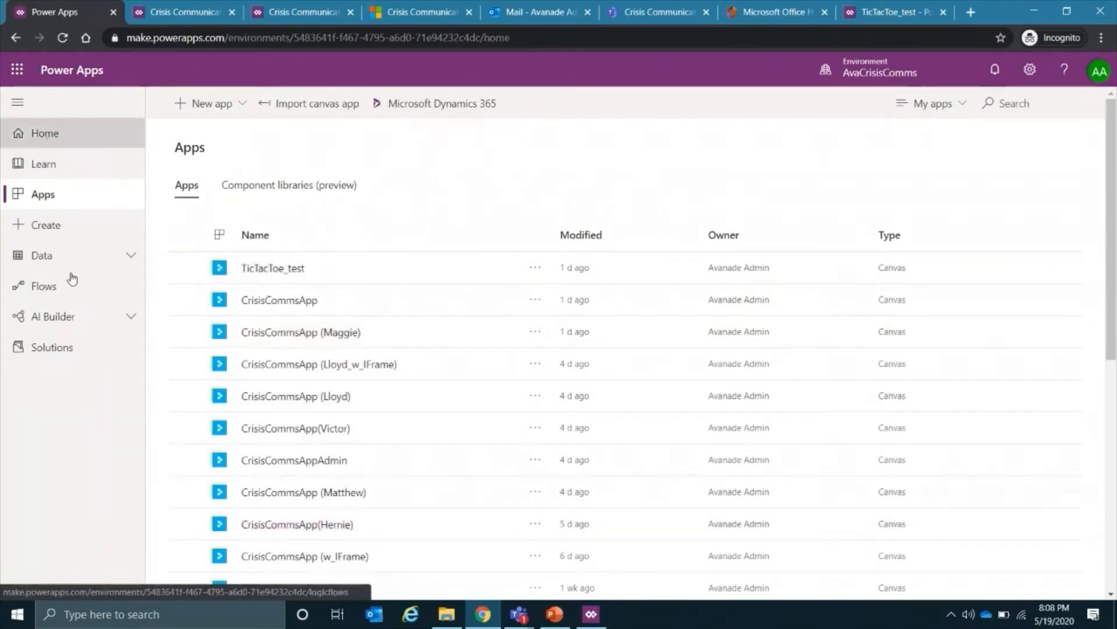
left_click(116, 261)
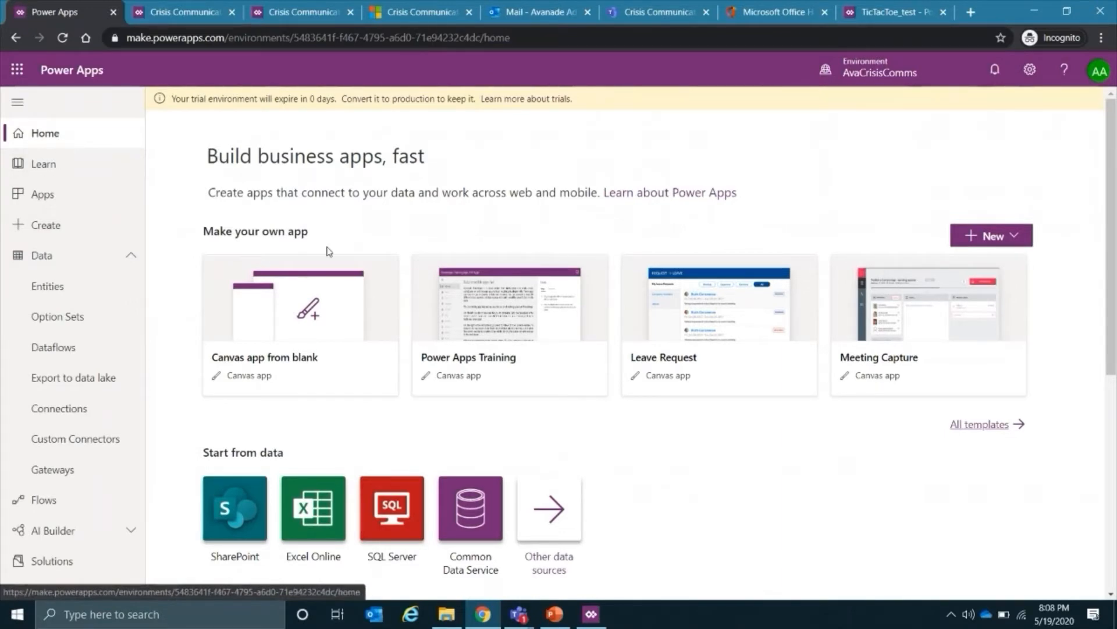
- Switch to the Tic-Tac-Toe folder, open the GridCells workbook in Excel, and examine its table and the folder's image files
key("alt+Tab")
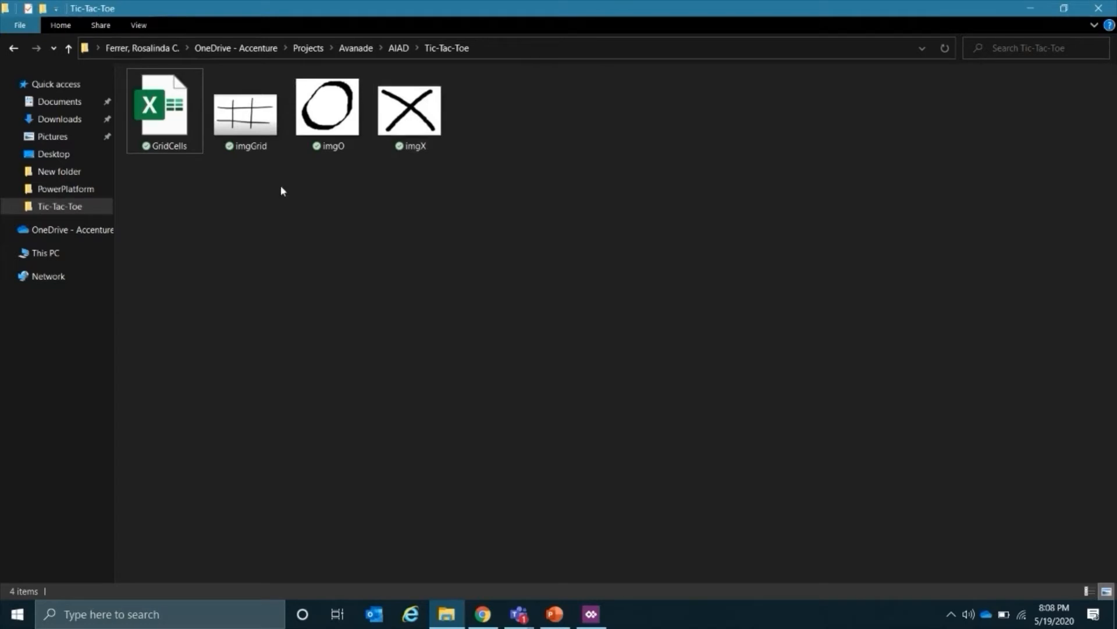
double_click(179, 135)
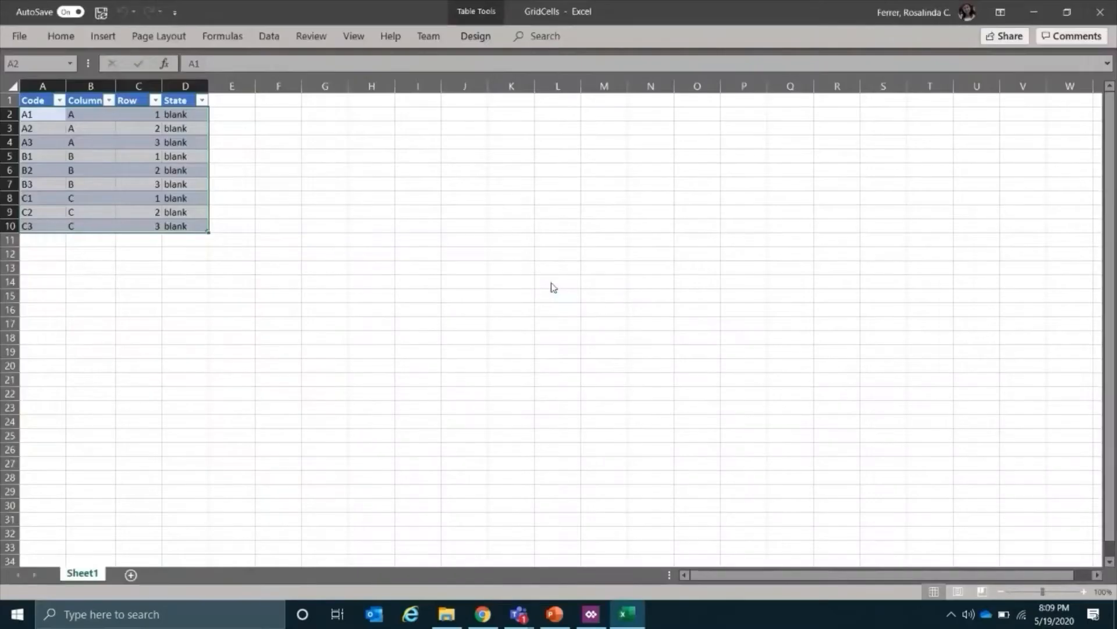
left_click(197, 322)
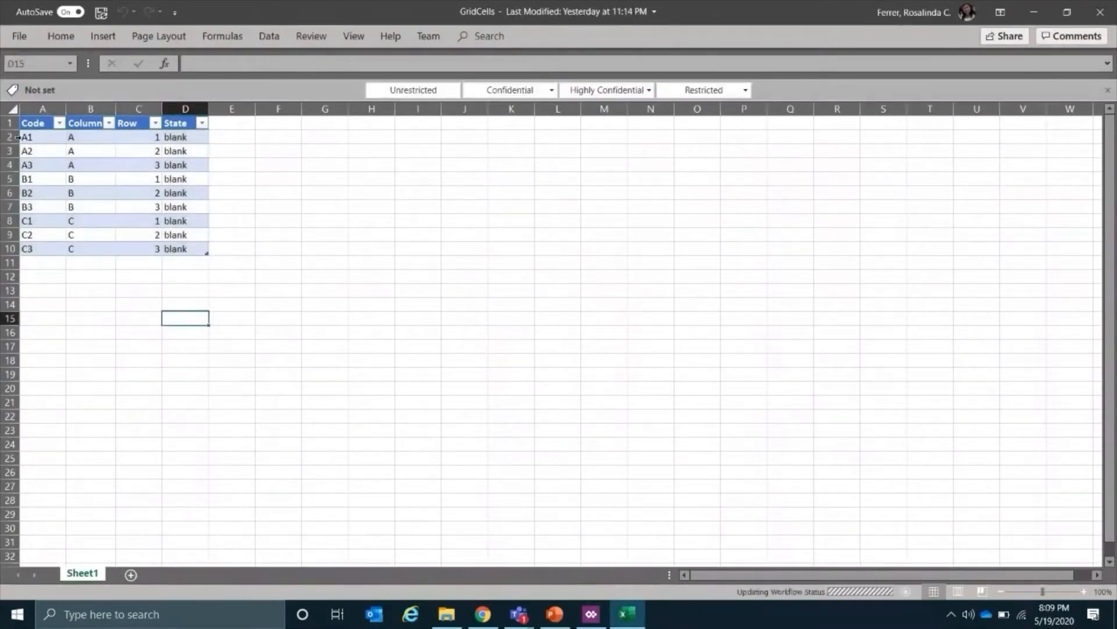
left_click_drag(32, 140, 169, 251)
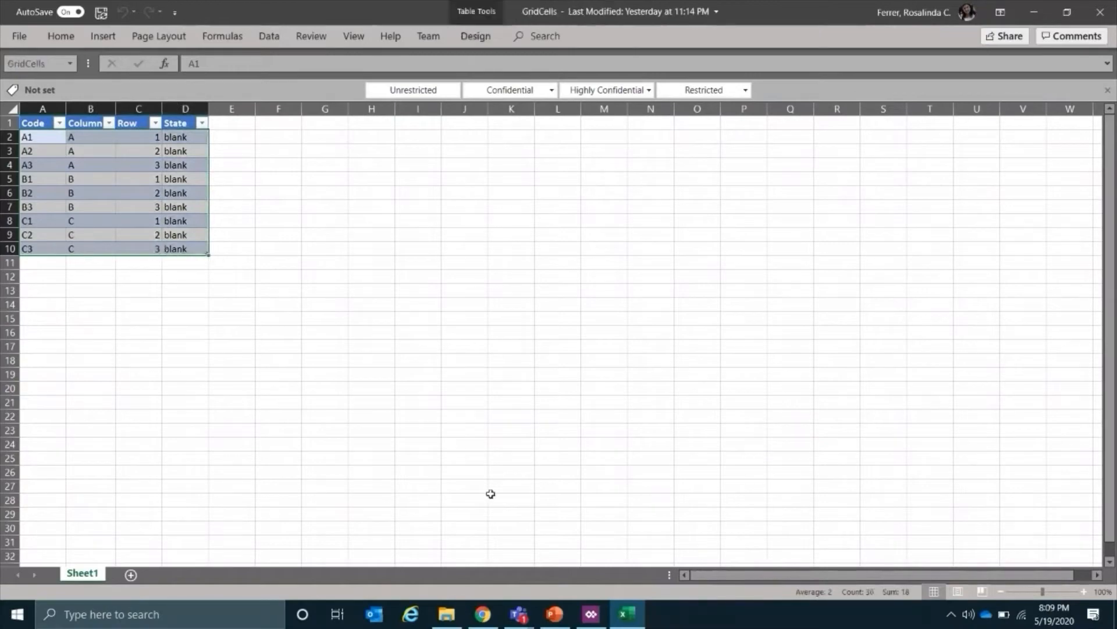
left_click(447, 620)
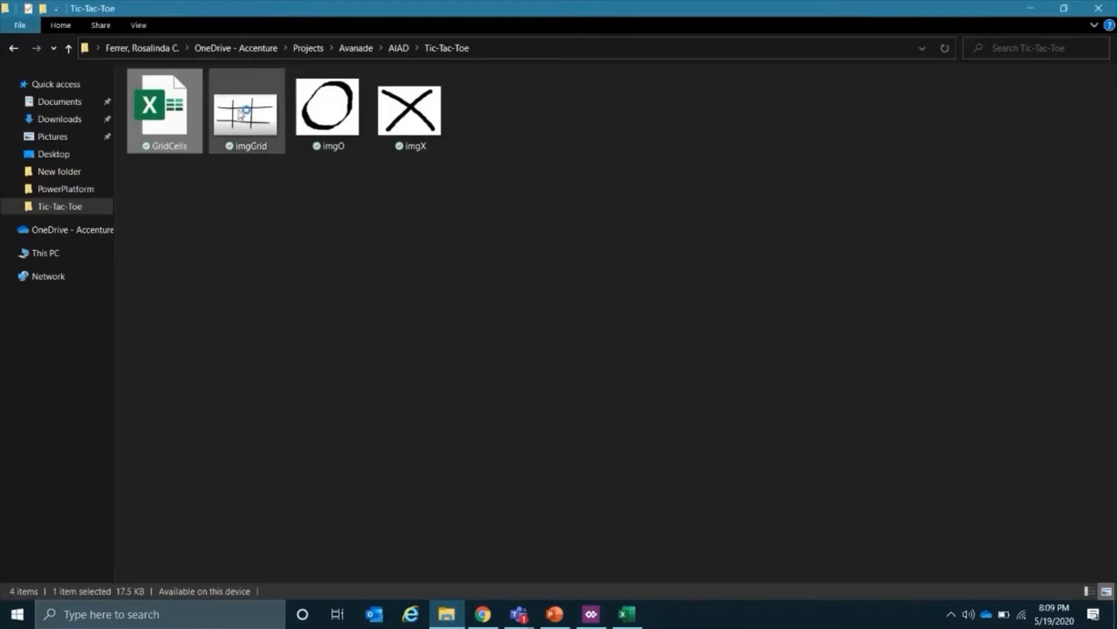
left_click(1030, 8)
- Examine the State column of the GridCells table, close the workbook, and return to Power Apps
left_click(189, 136)
left_click_drag(189, 136, 185, 249)
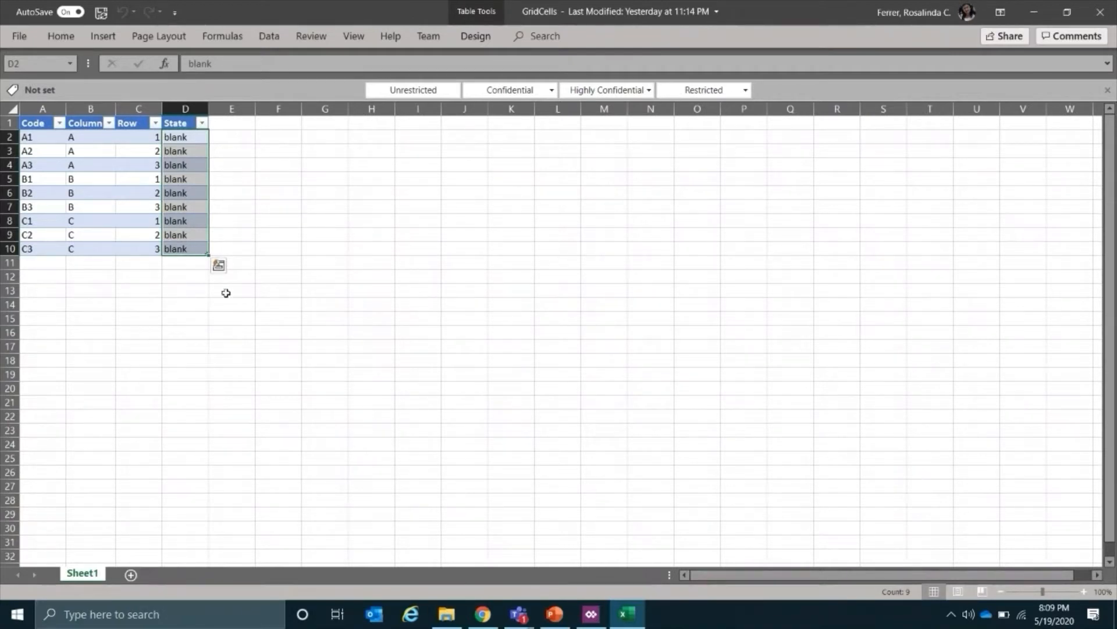
left_click(371, 345)
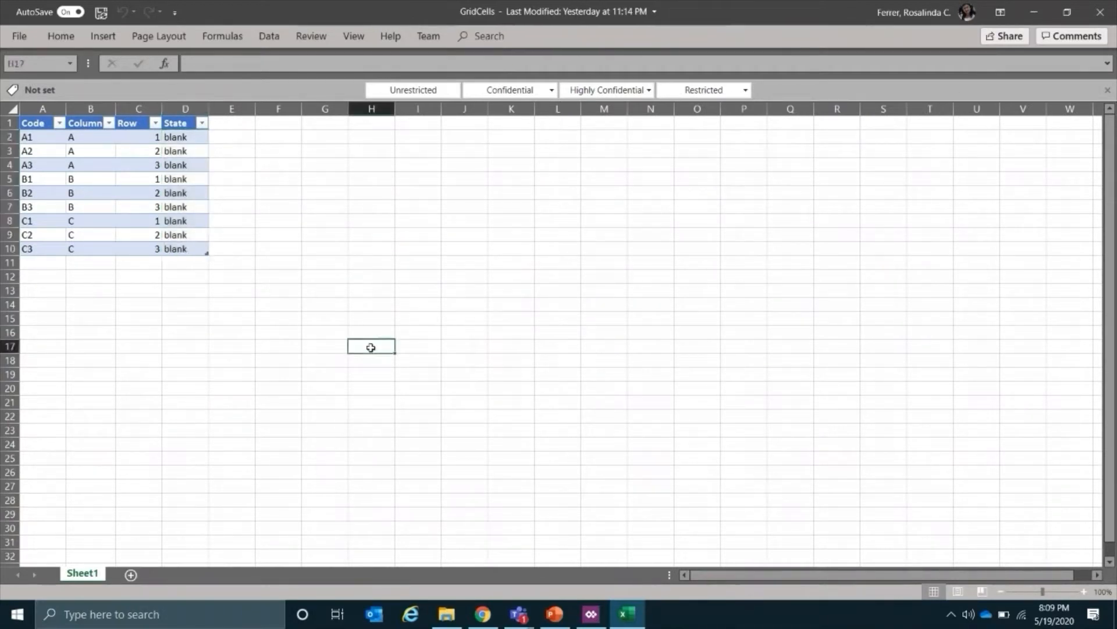
left_click(472, 305)
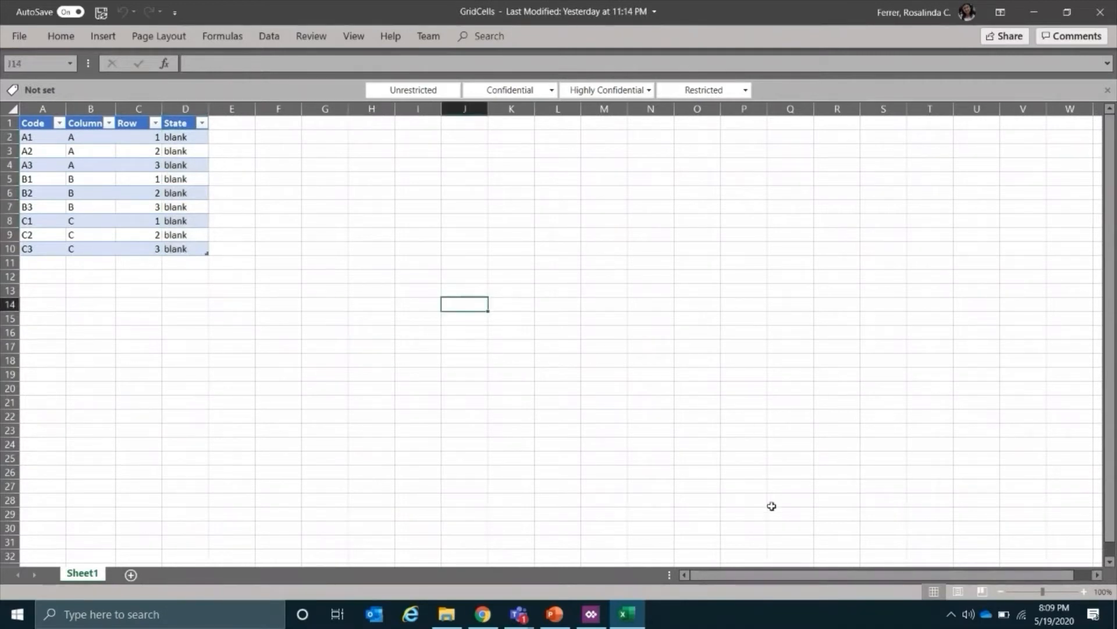
left_click(1102, 14)
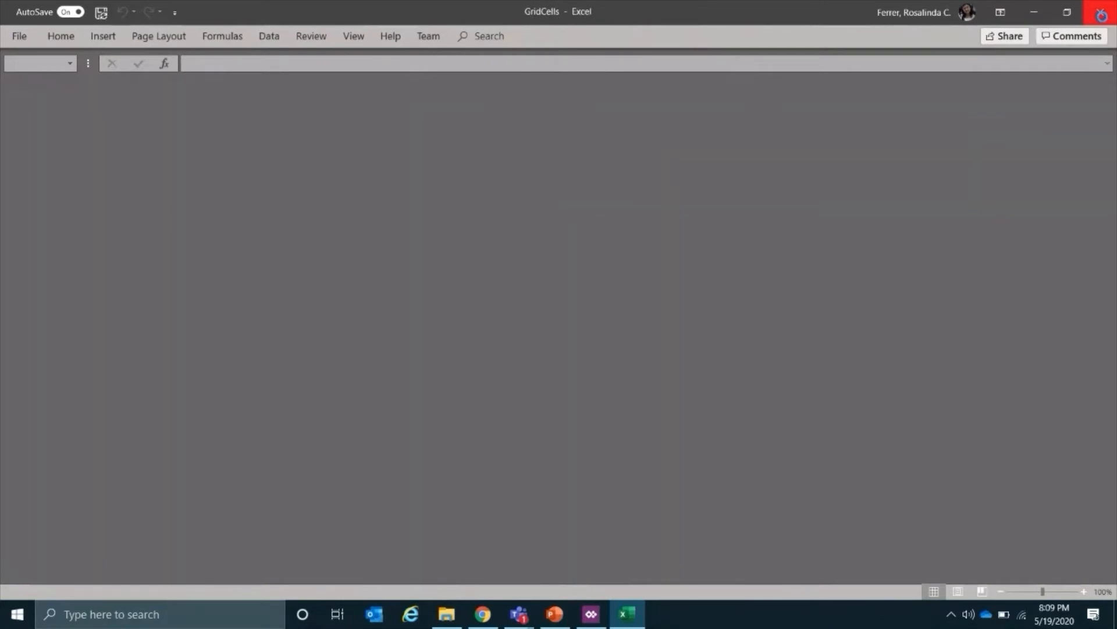
left_click(1101, 14)
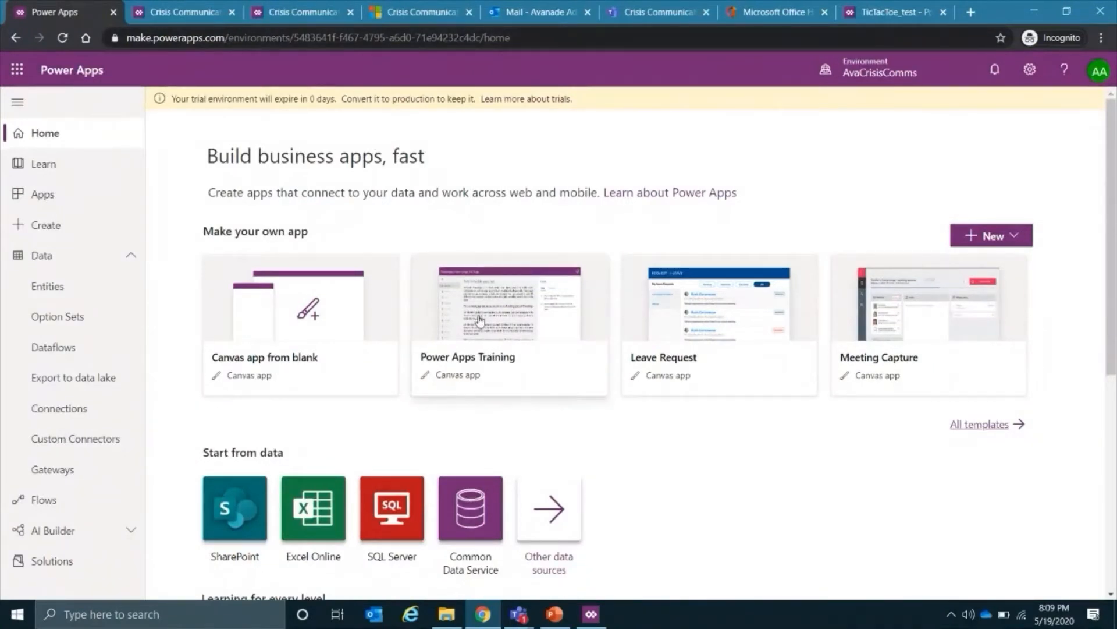
- Create a blank canvas app named TicTacToe in Tablet format and skip the studio welcome message
left_click(289, 332)
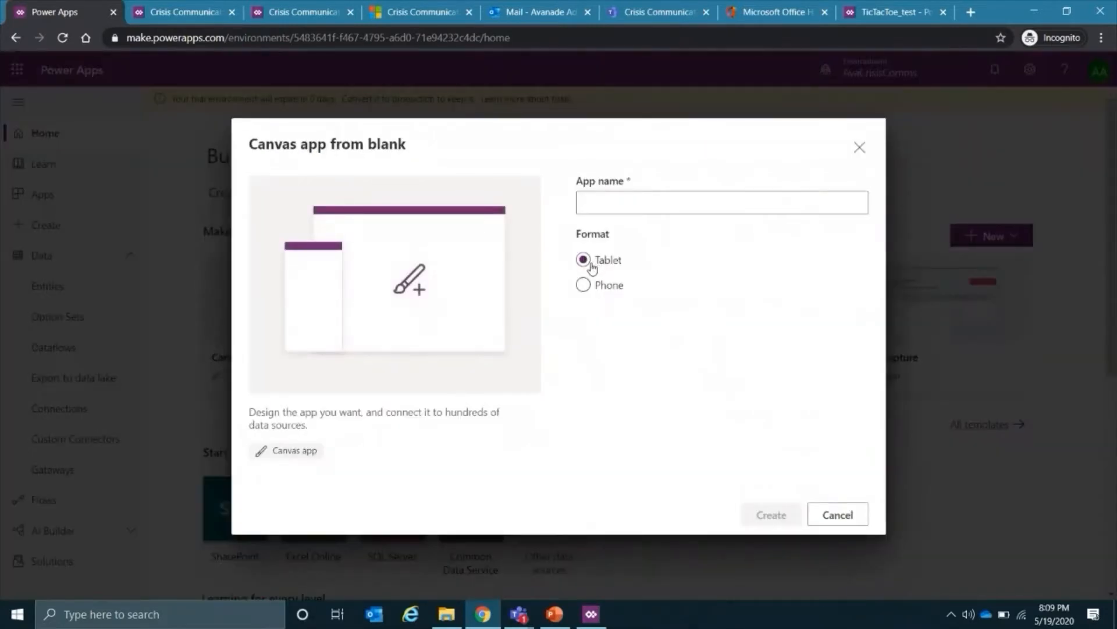
left_click(602, 207)
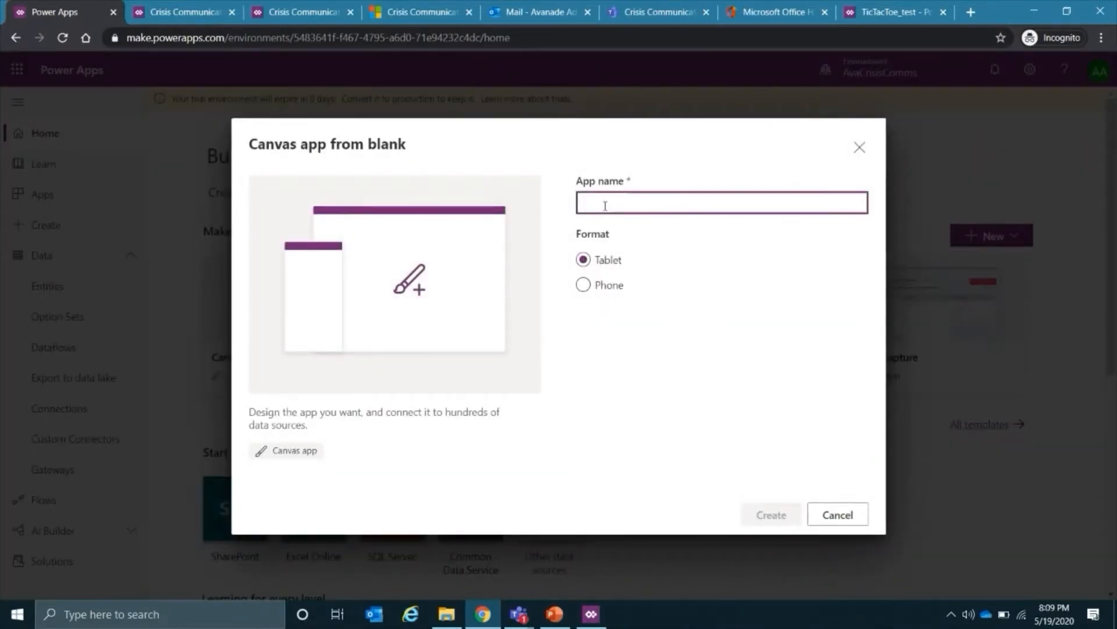
type("TicTacToe")
left_click(762, 518)
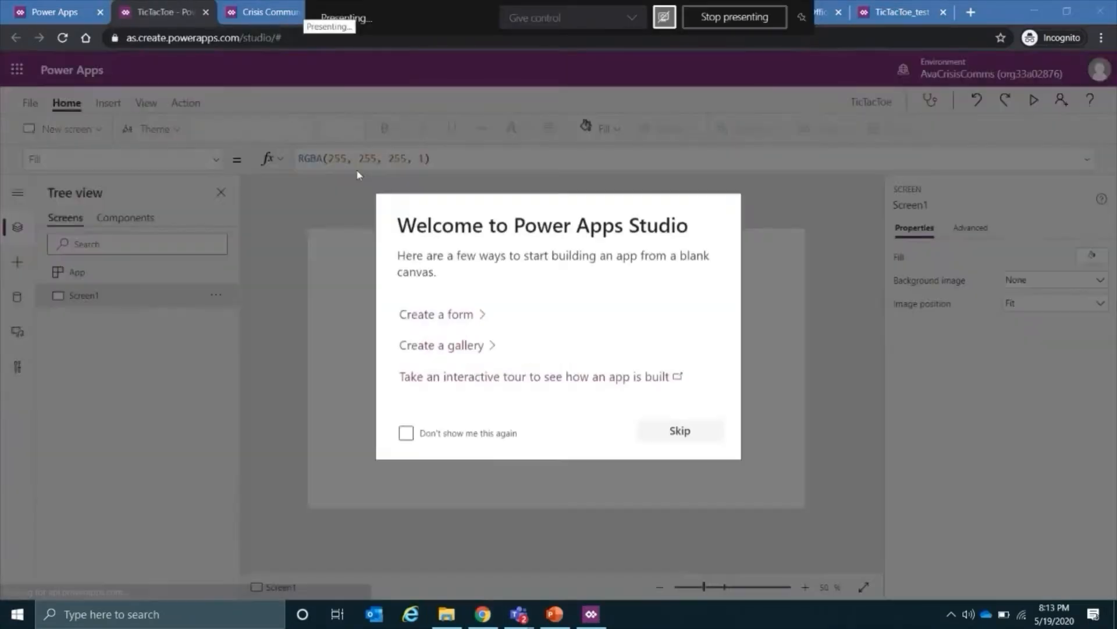
left_click(678, 434)
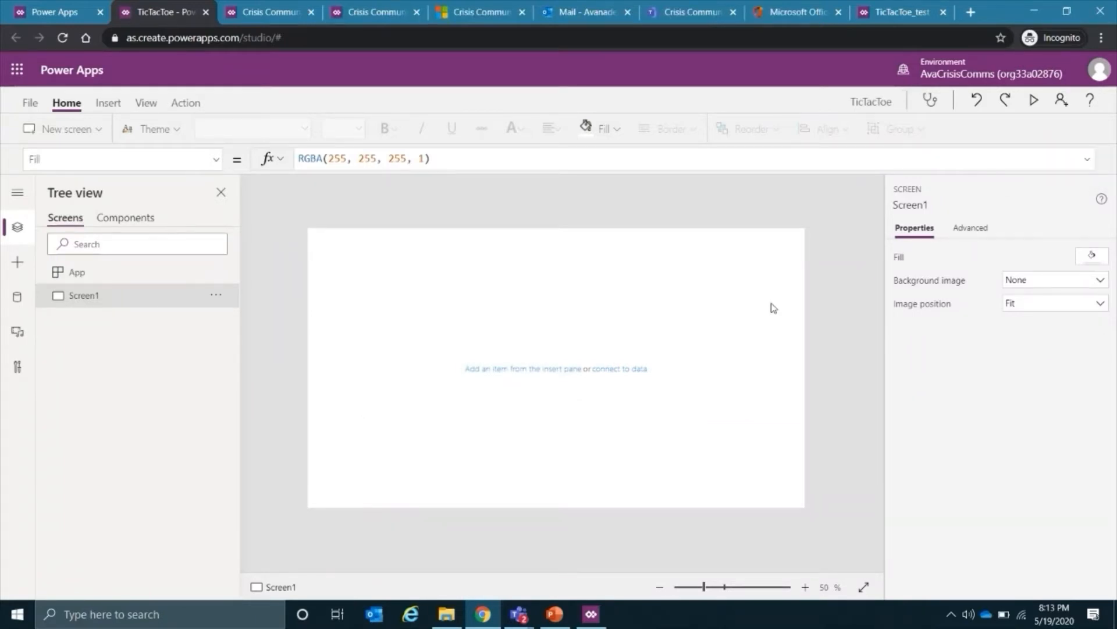
- Upload the images imgGrid, imgO and imgX to the app's media and return to the screen editor
left_click(30, 103)
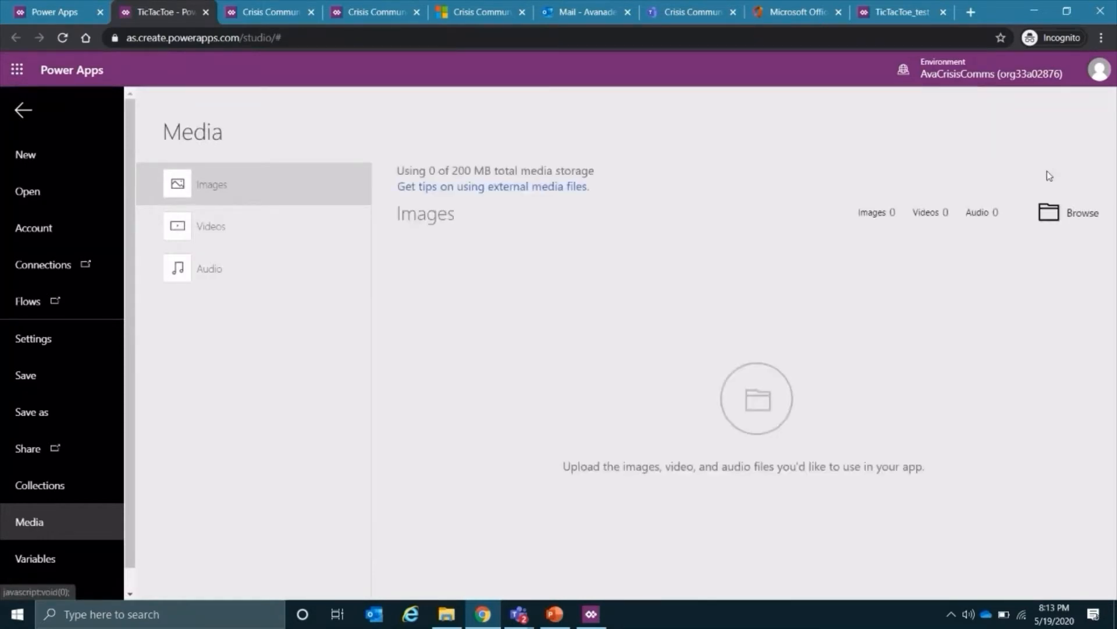
left_click(1065, 221)
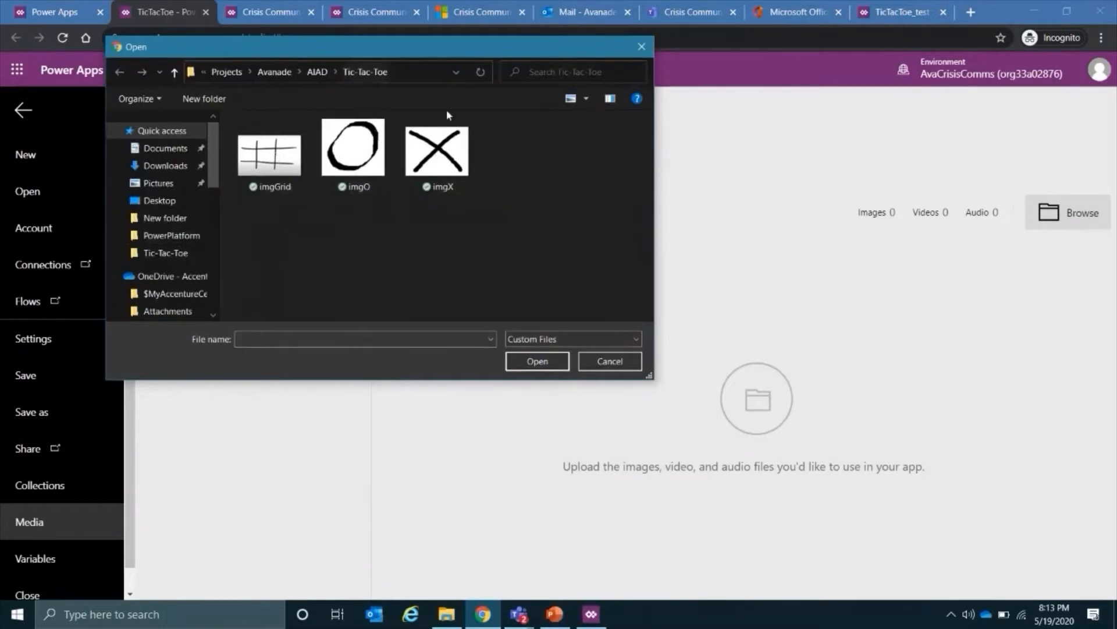
left_click_drag(532, 167, 244, 176)
left_click(528, 366)
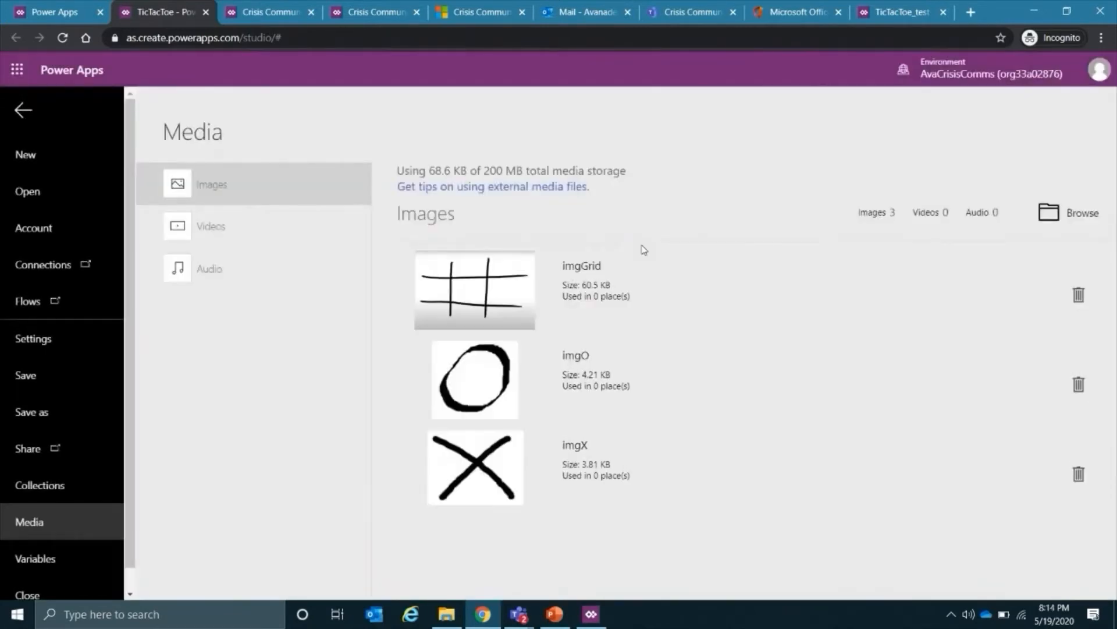
left_click(24, 120)
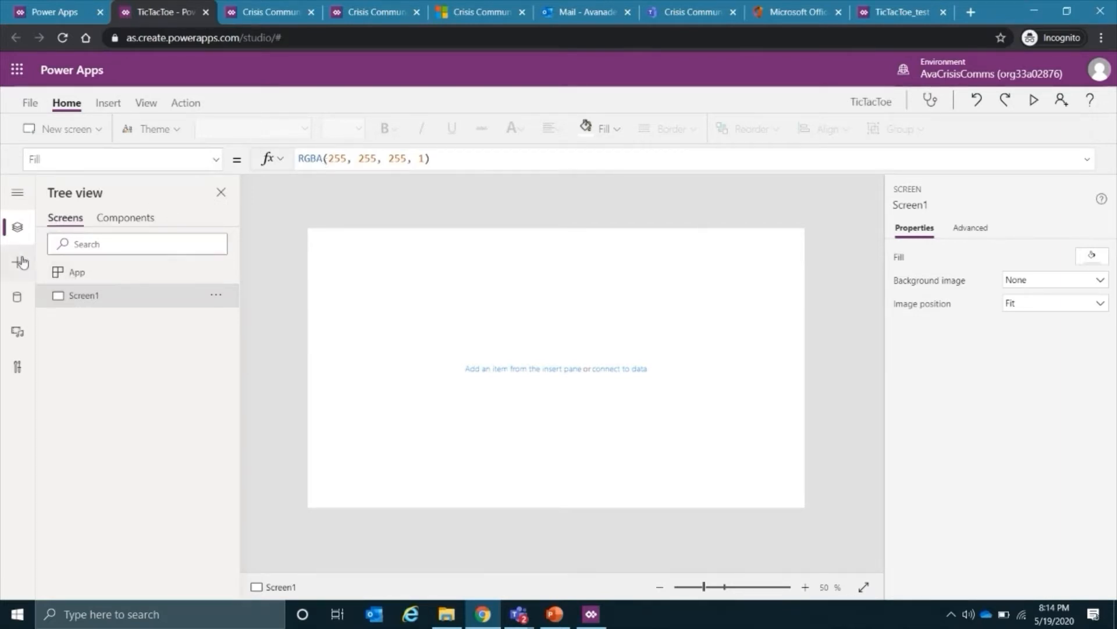
- Open the app's data sources and look through the available entities and connectors
left_click(16, 300)
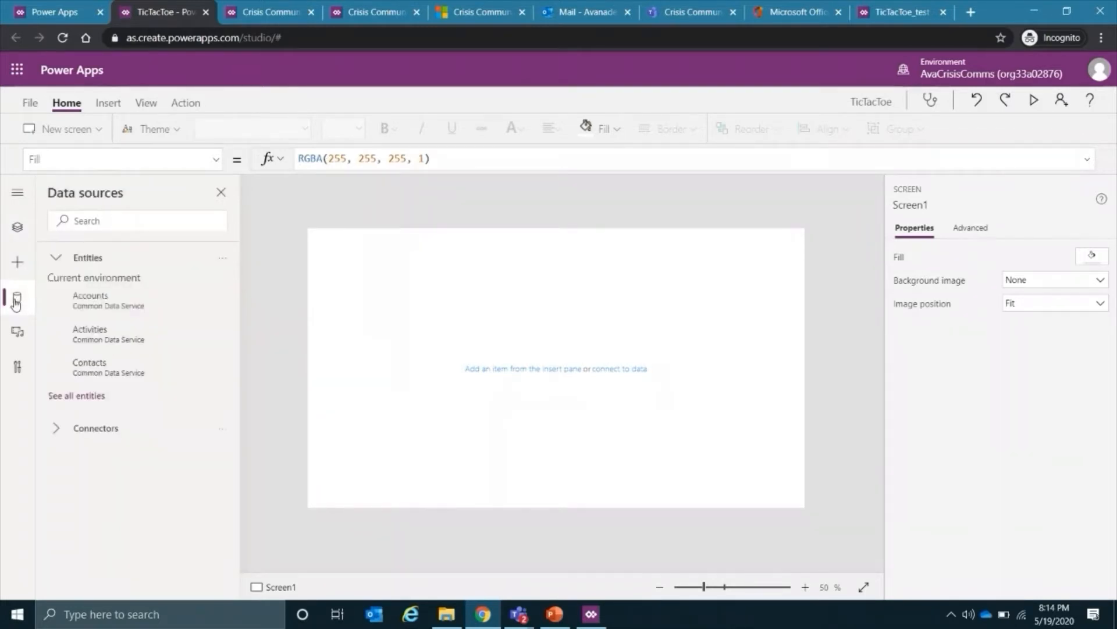
mouse_move(144, 309)
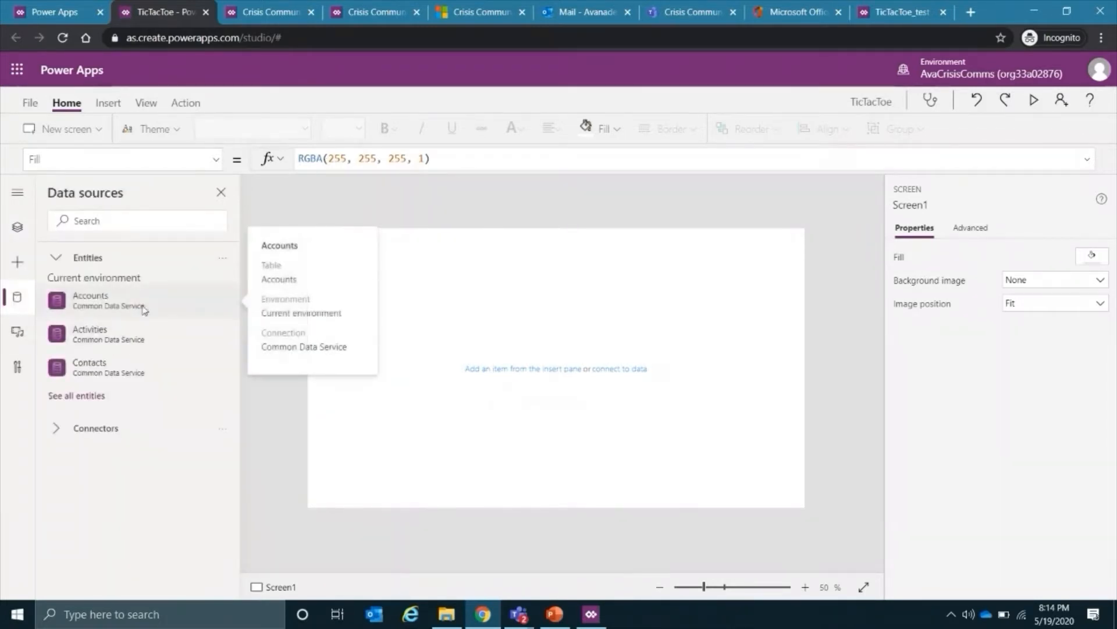
mouse_move(144, 334)
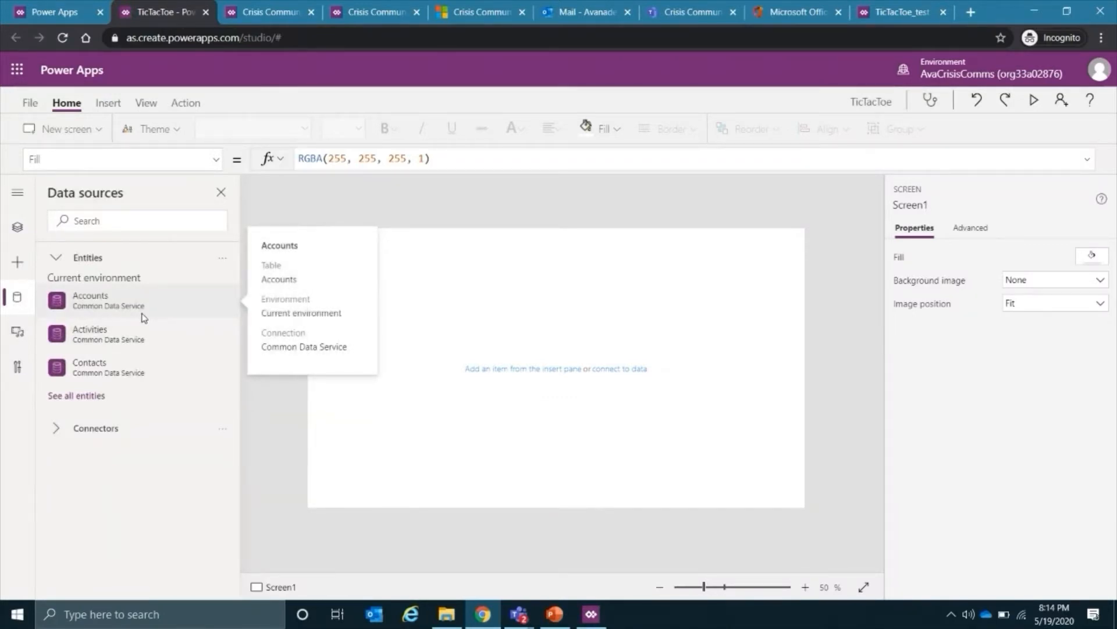
left_click(57, 430)
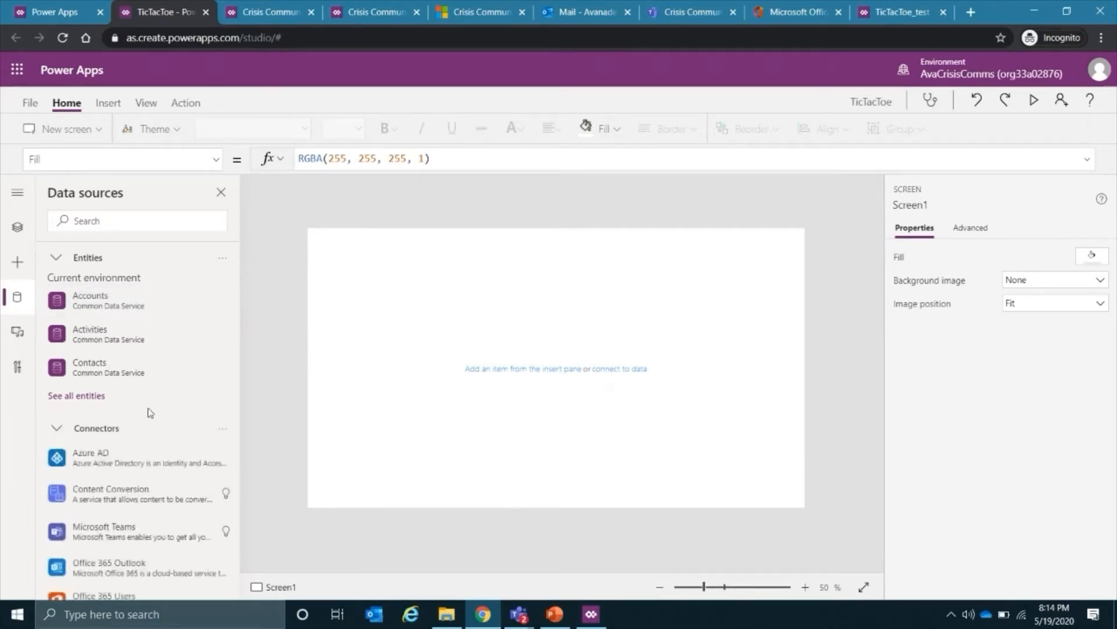
scroll(151, 410, "down", 1)
scroll(110, 396, "down", 2)
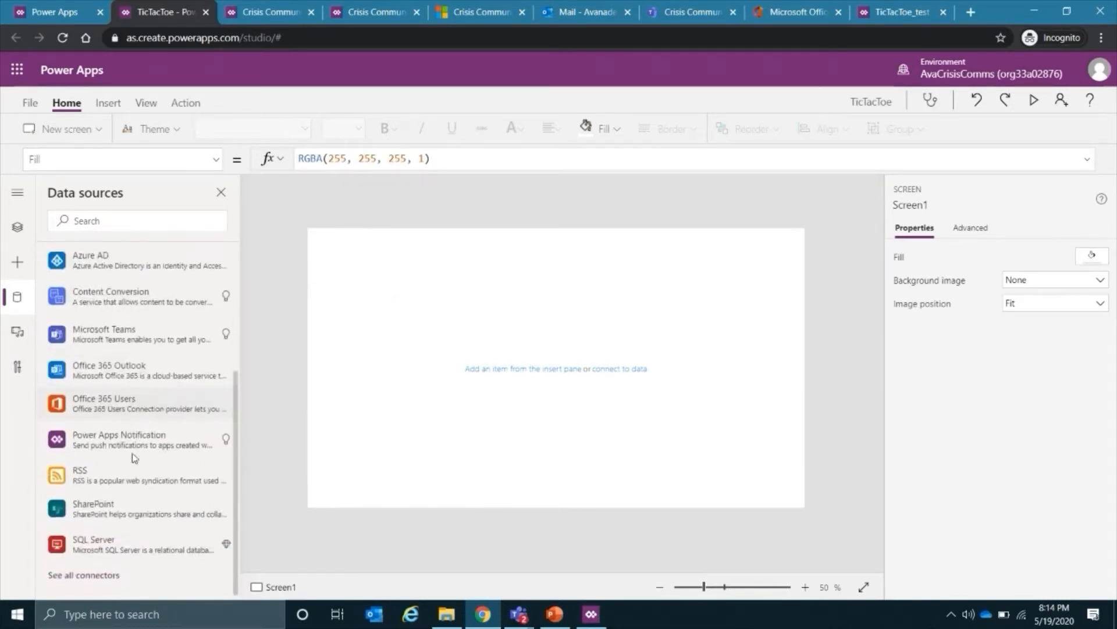
scroll(133, 458, "up", 2)
scroll(133, 458, "up", 1)
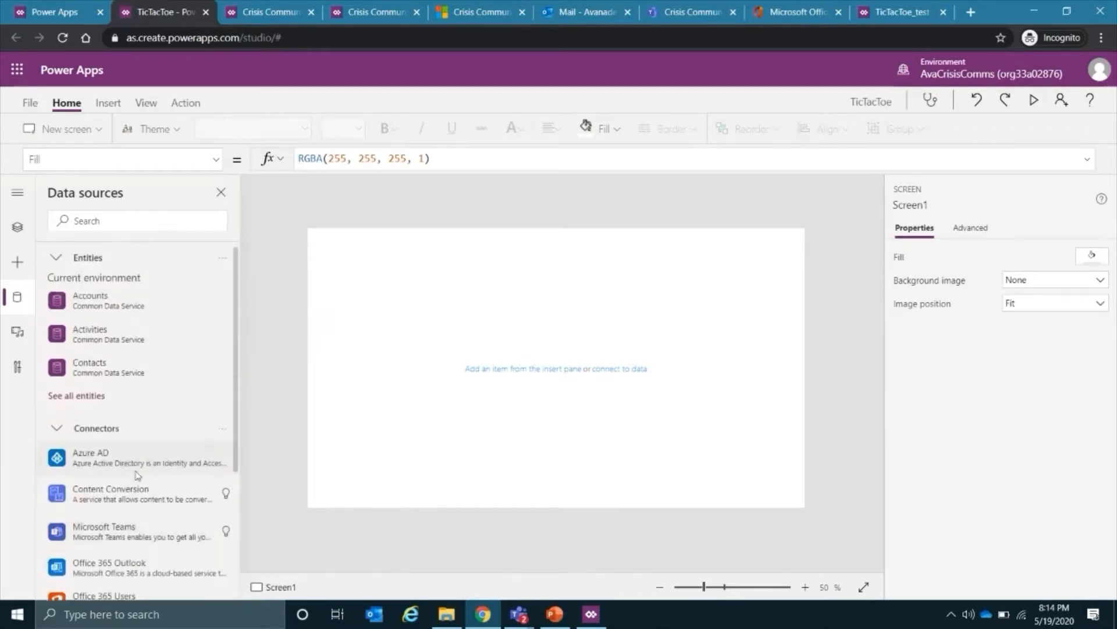
mouse_move(108, 486)
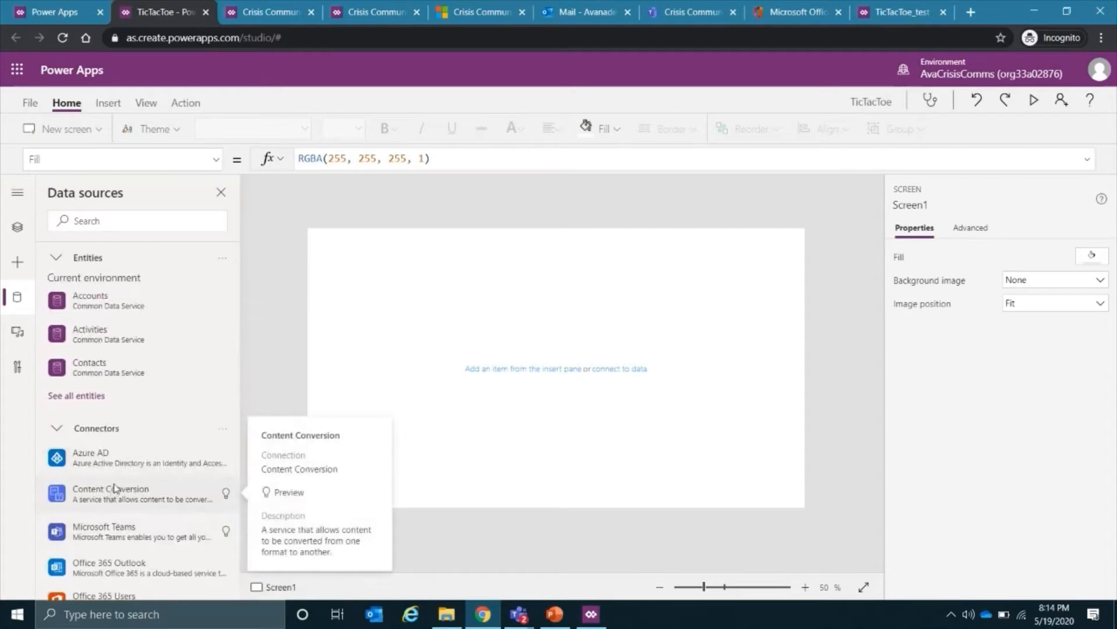
- Search the data sources for "excel" and import the GridCells table from the GridCells workbook as static data
left_click(119, 220)
type("excel")
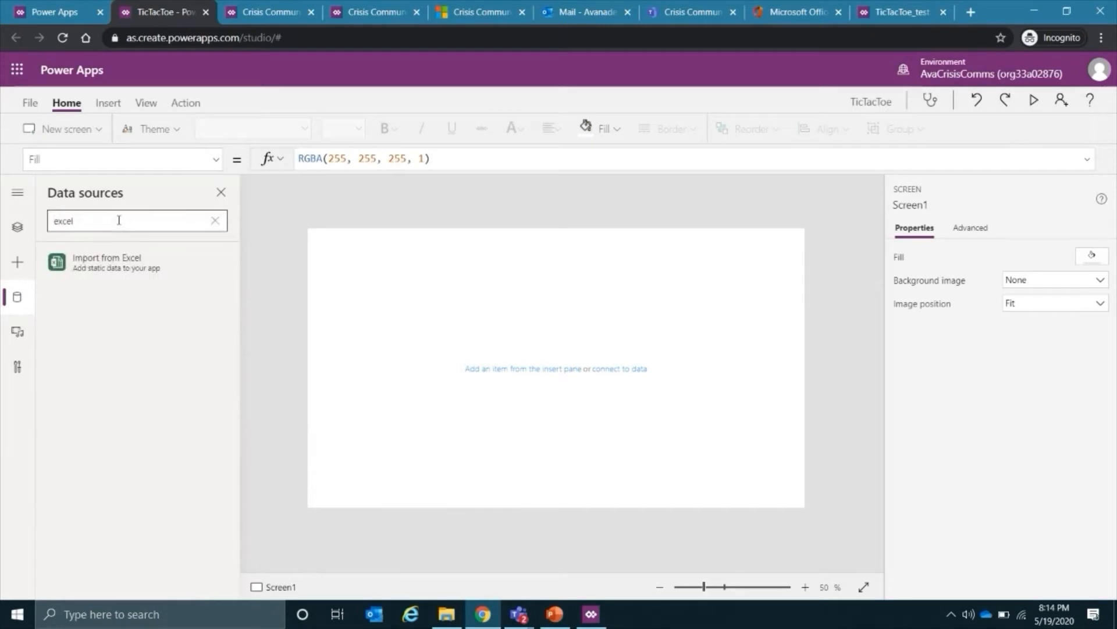
left_click(110, 259)
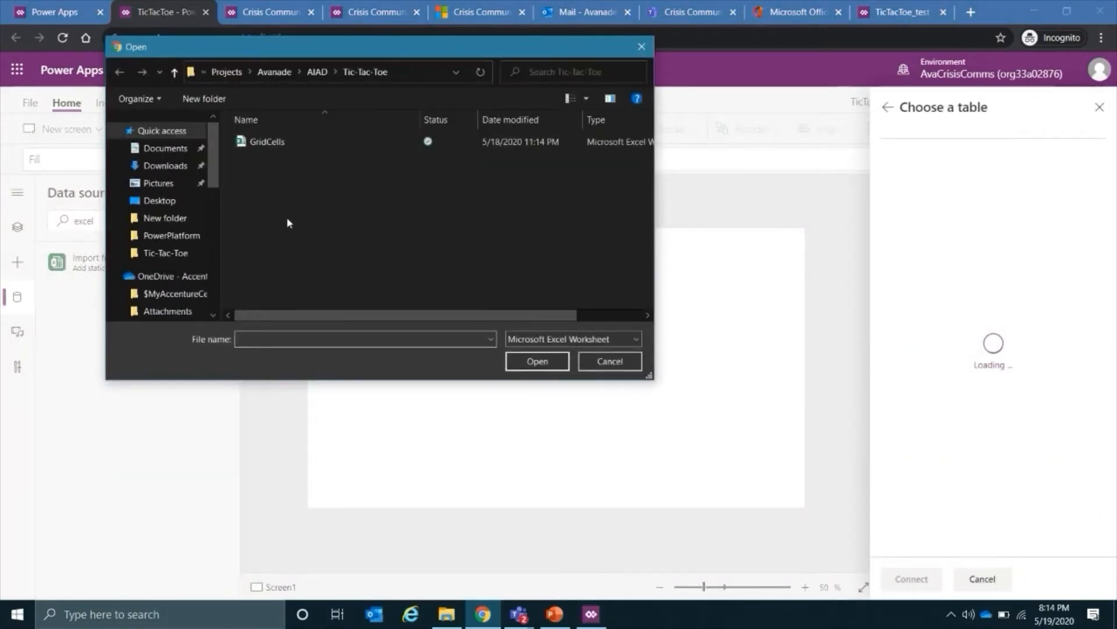
left_click(270, 146)
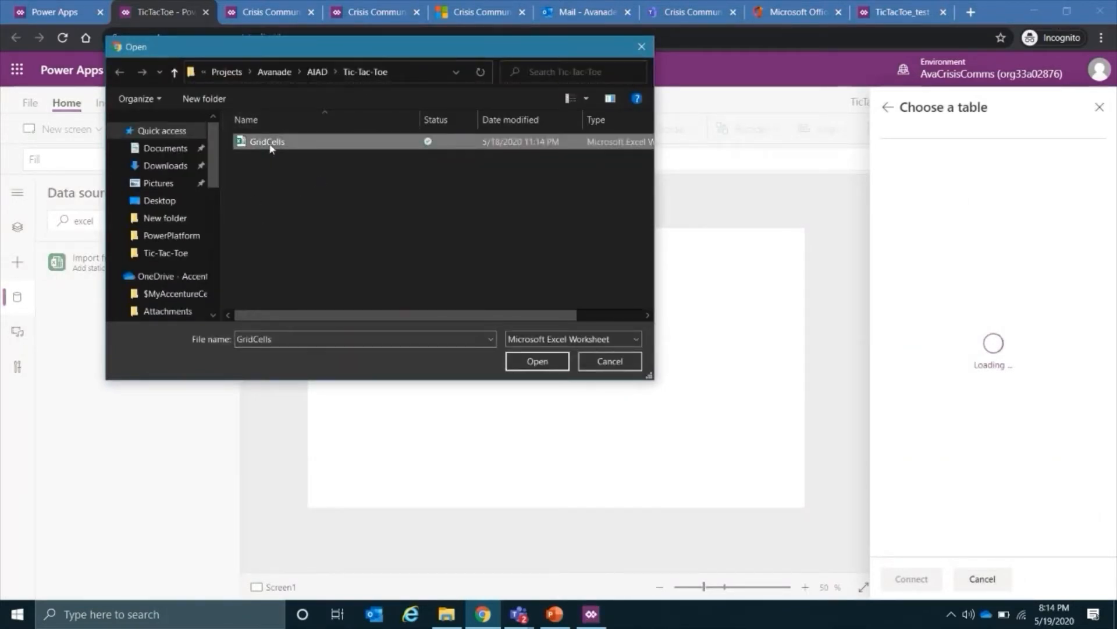
left_click(531, 363)
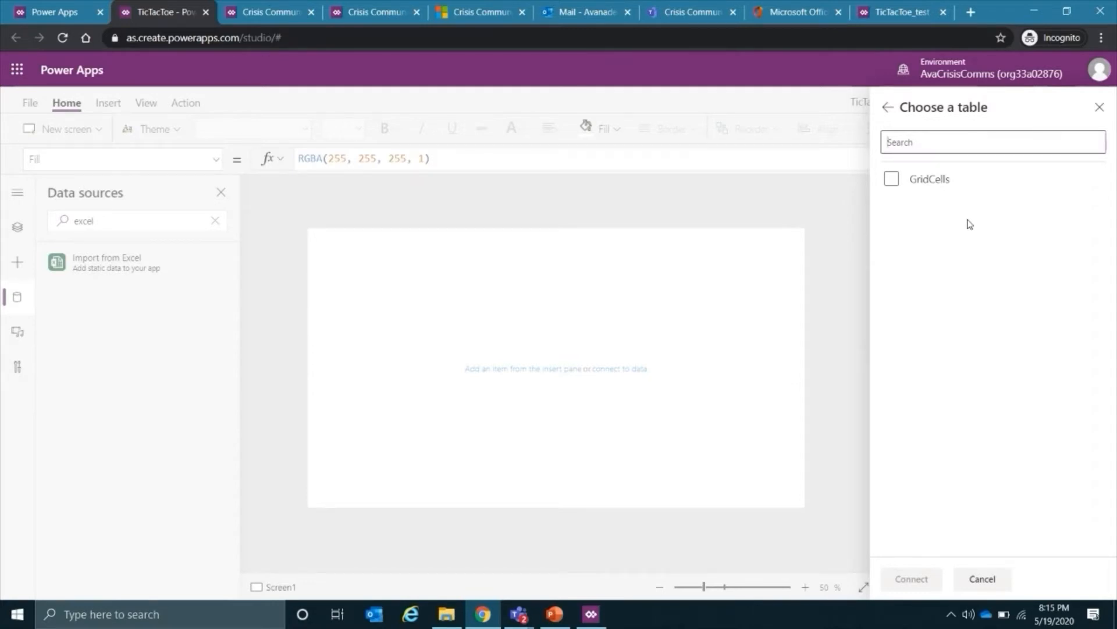
left_click(891, 179)
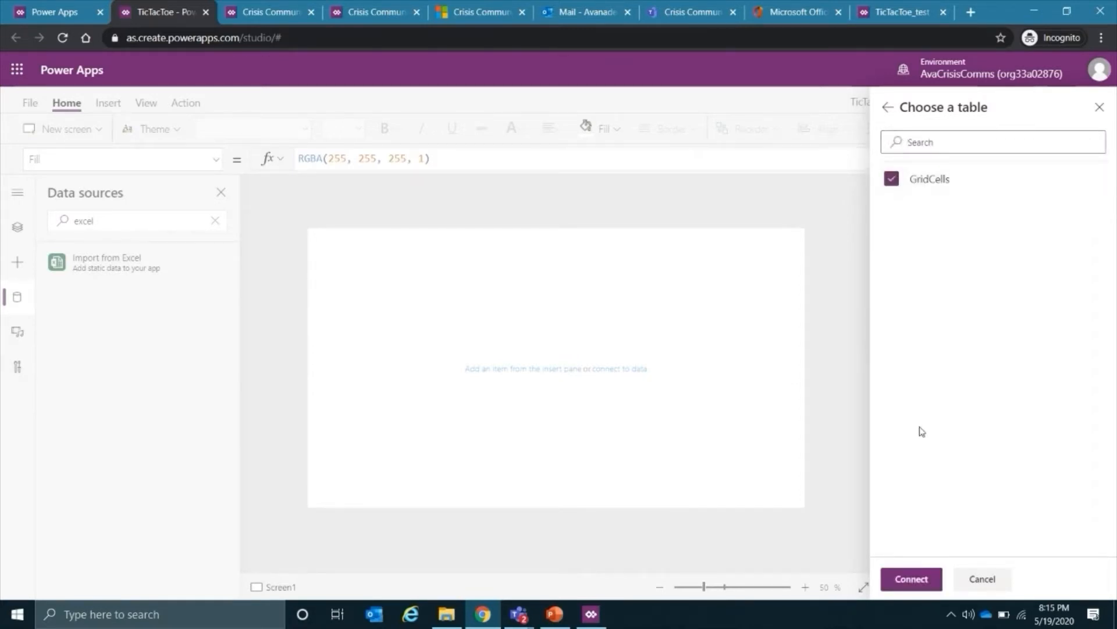
left_click(909, 581)
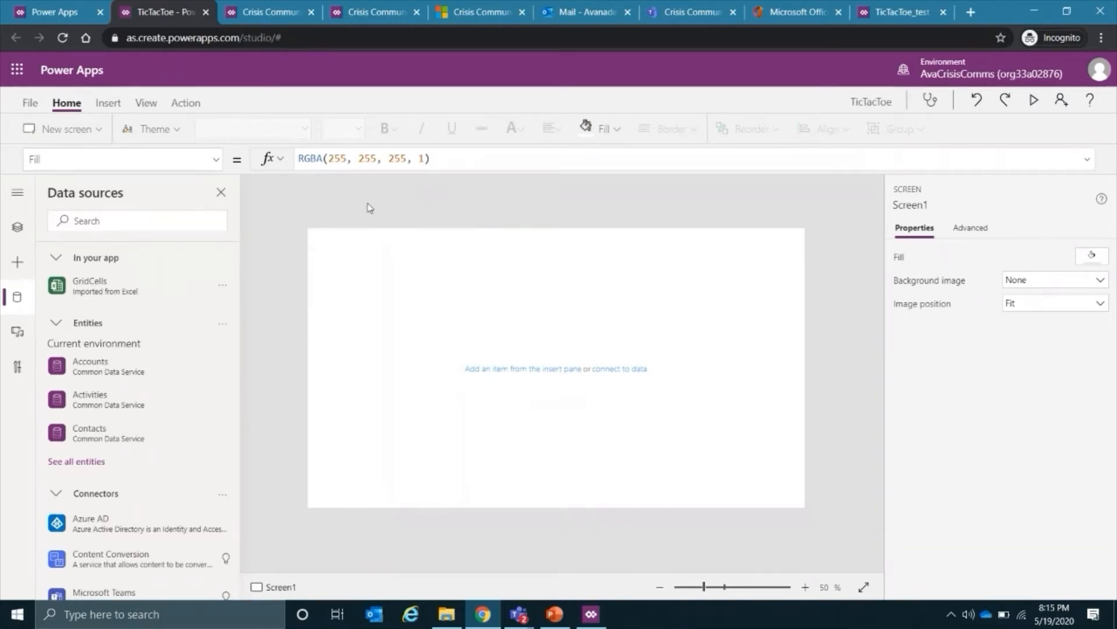
- Insert a button on the blank screen and set its text to "Reset Game"
left_click(111, 105)
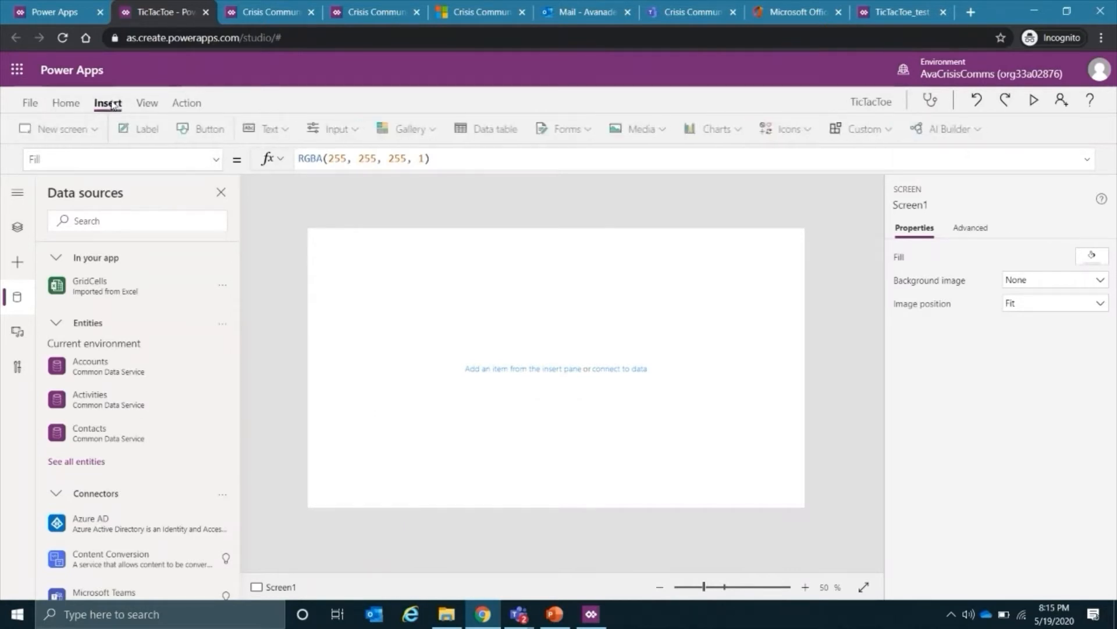
left_click(204, 129)
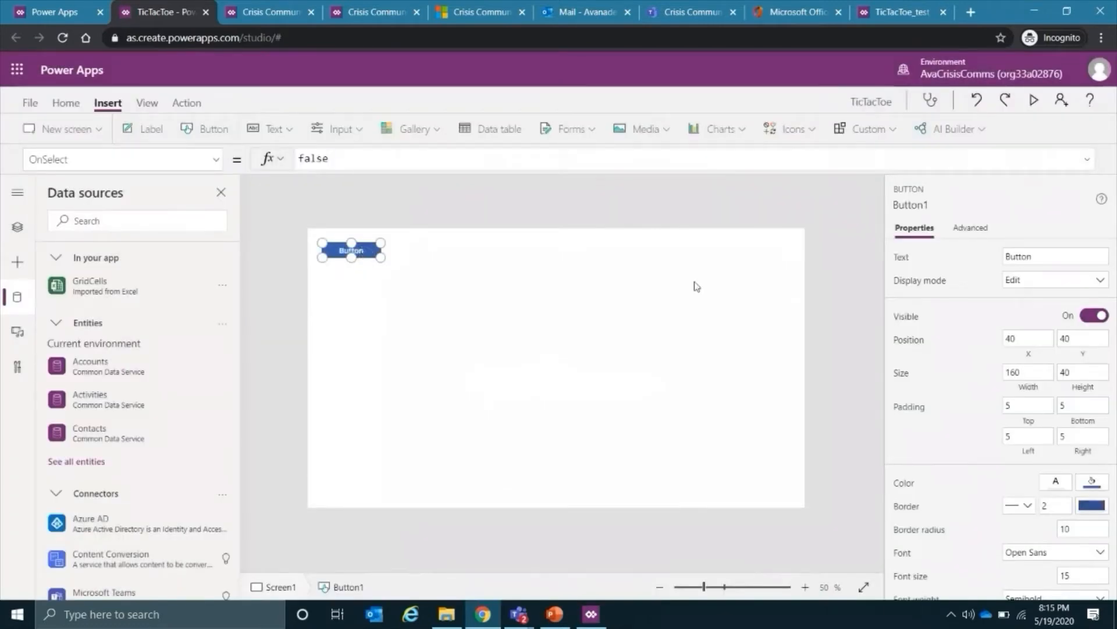
left_click(1037, 263)
key("BackSpace")
key("BackSpace")
key("BackSpace")
key("BackSpace")
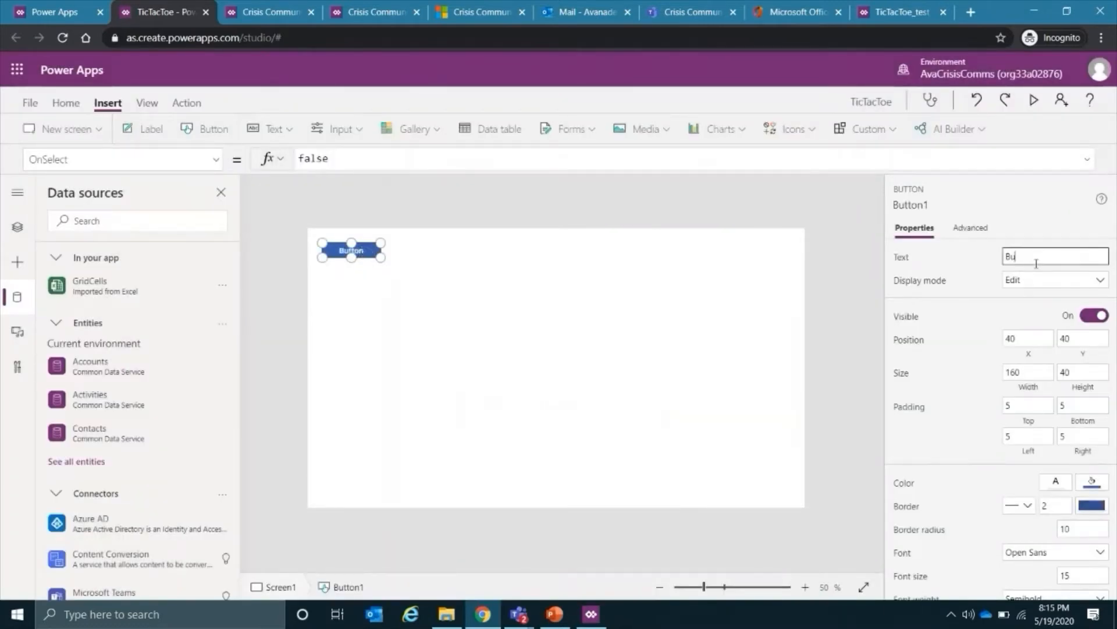
type("Reset Game")
left_click(416, 242)
- Set the Reset Game button's OnSelect formula to ClearCollect(MyGame,GridCells)
left_click(366, 251)
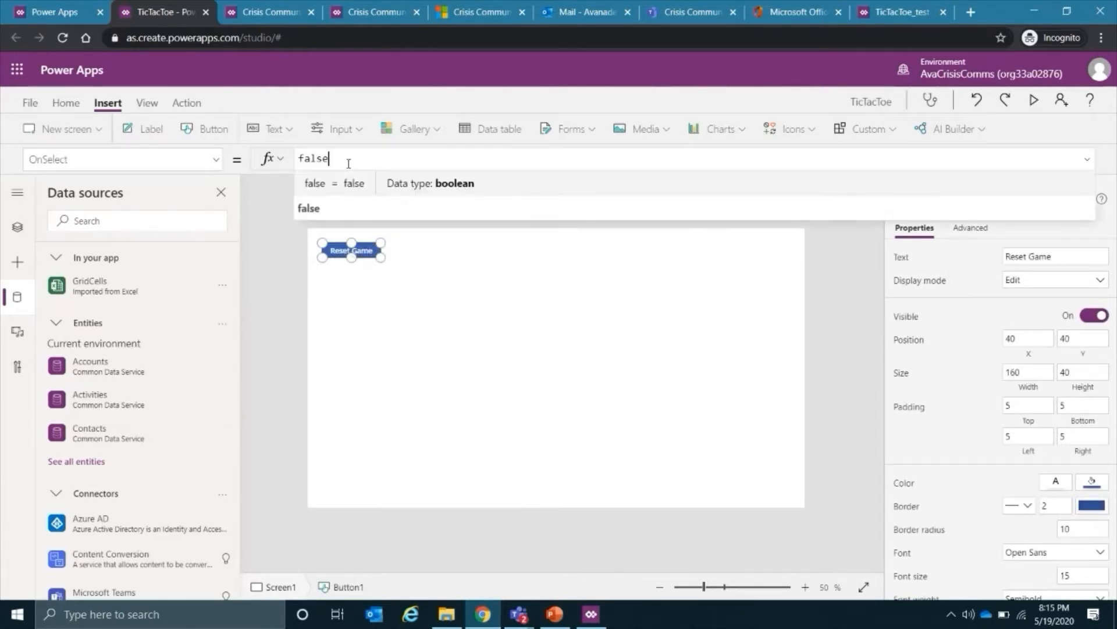
key("BackSpace")
key("BackSpace")
key("BackSpace")
key("BackSpace")
type("ClearCol")
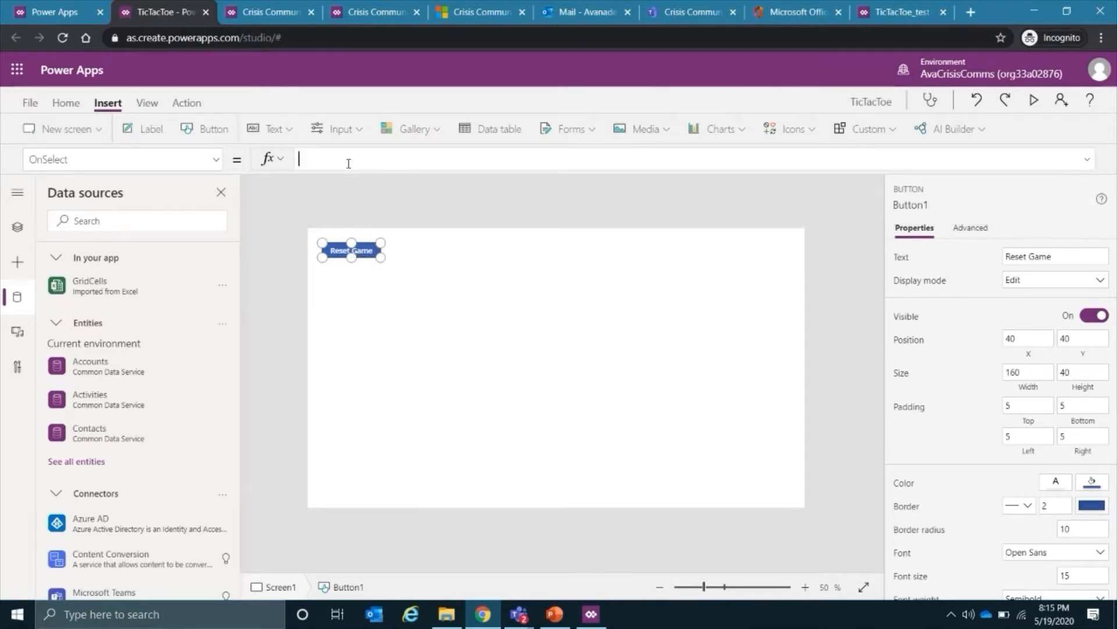
type("lect(My")
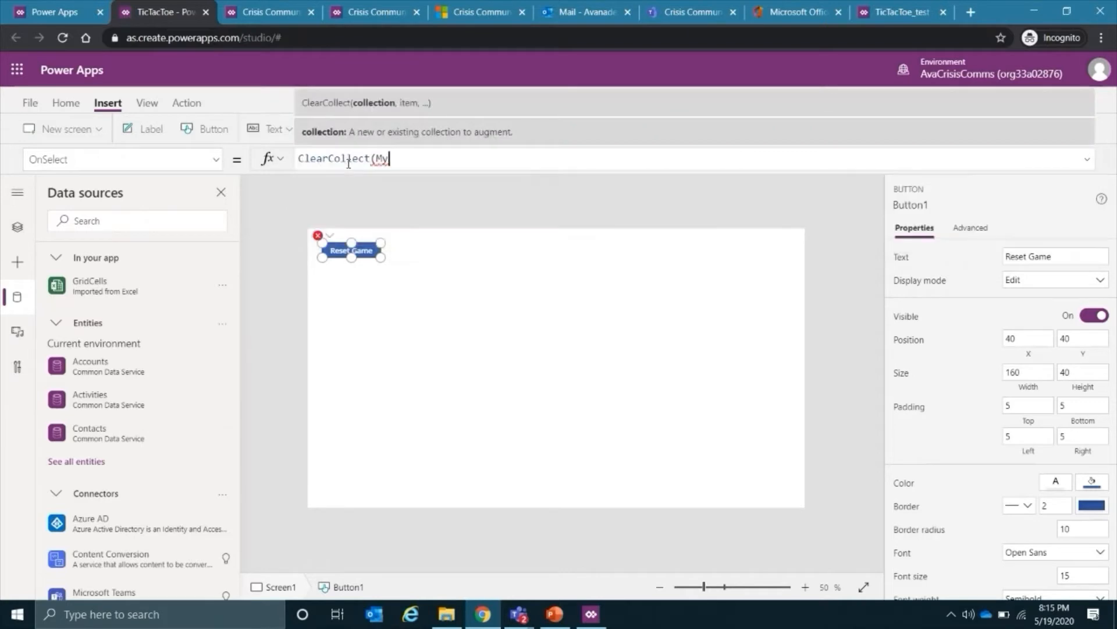
type("Game,")
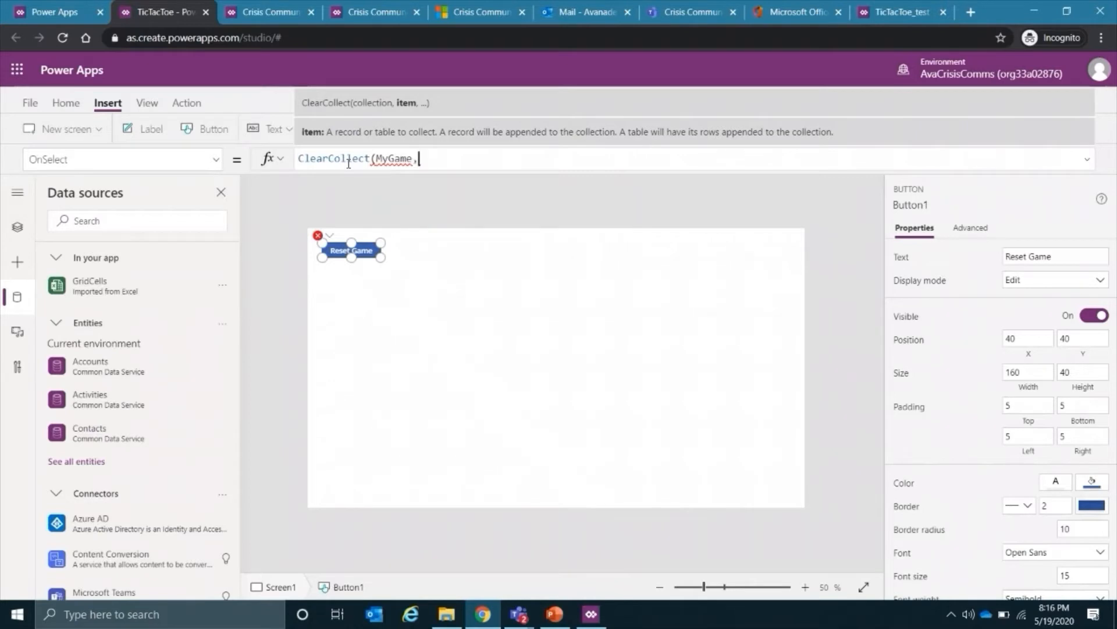
type("Grid")
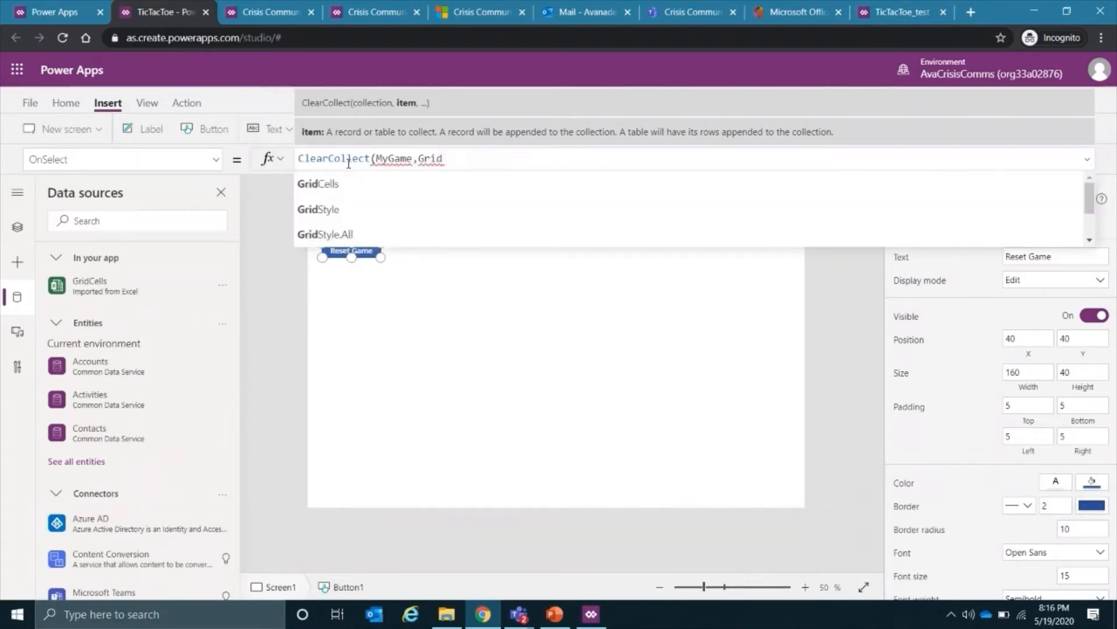
type("Cells)")
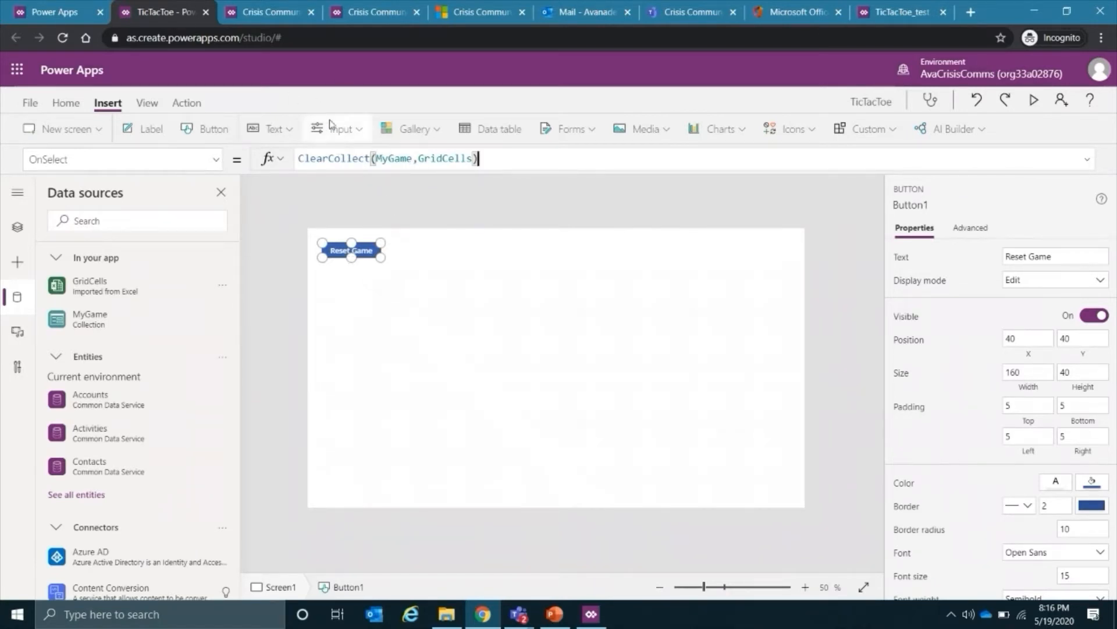
- Move the Reset Game button to the upper-right area of the app screen, at about X 1140, Y 114
left_click(434, 216)
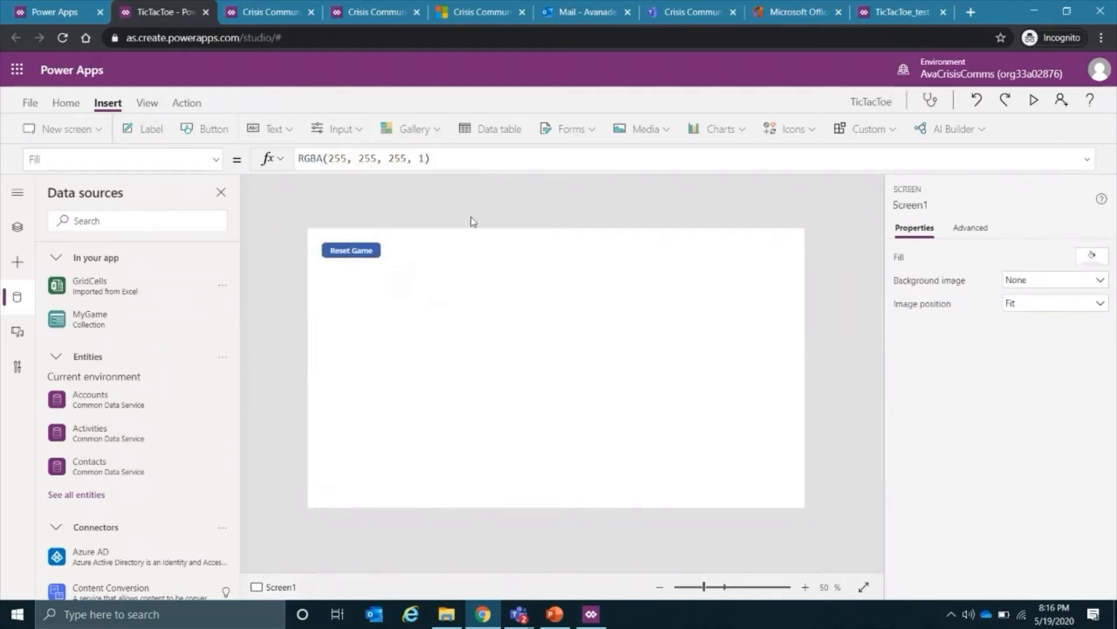
left_click(361, 250)
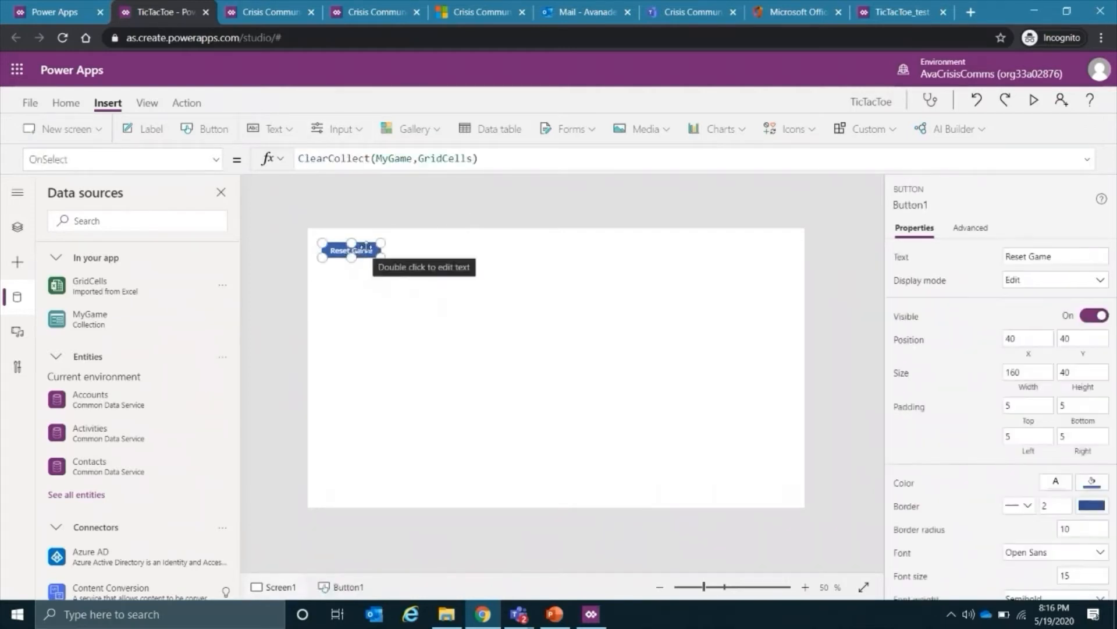
left_click_drag(366, 248, 767, 277)
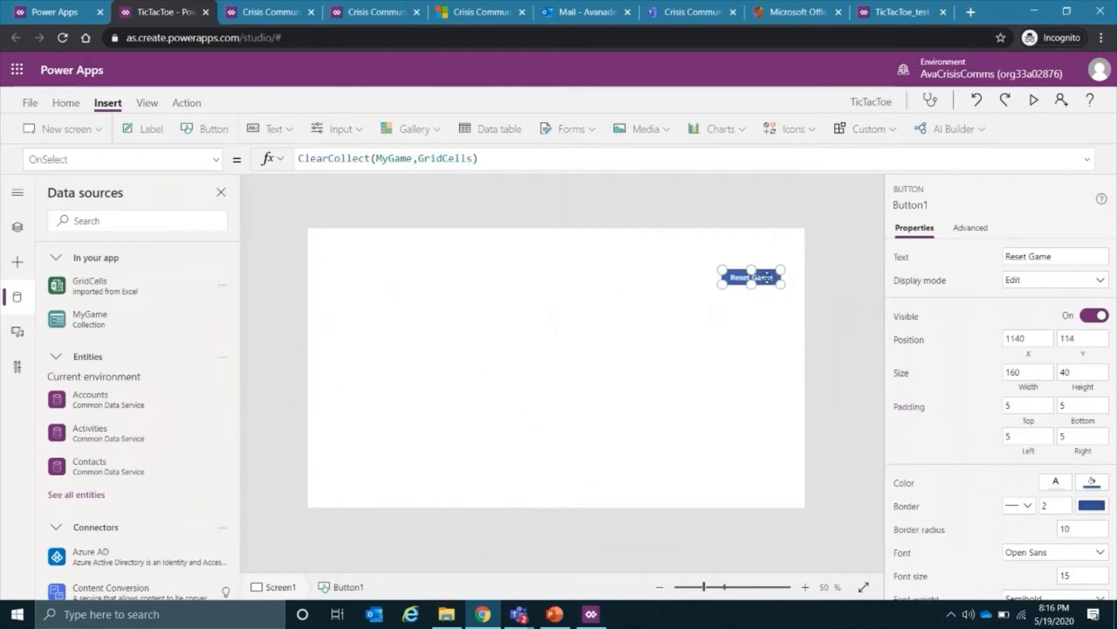
- Preview the app, run Reset Game once to load the collection, and return to the editor, dismissing the tip
left_click(1034, 102)
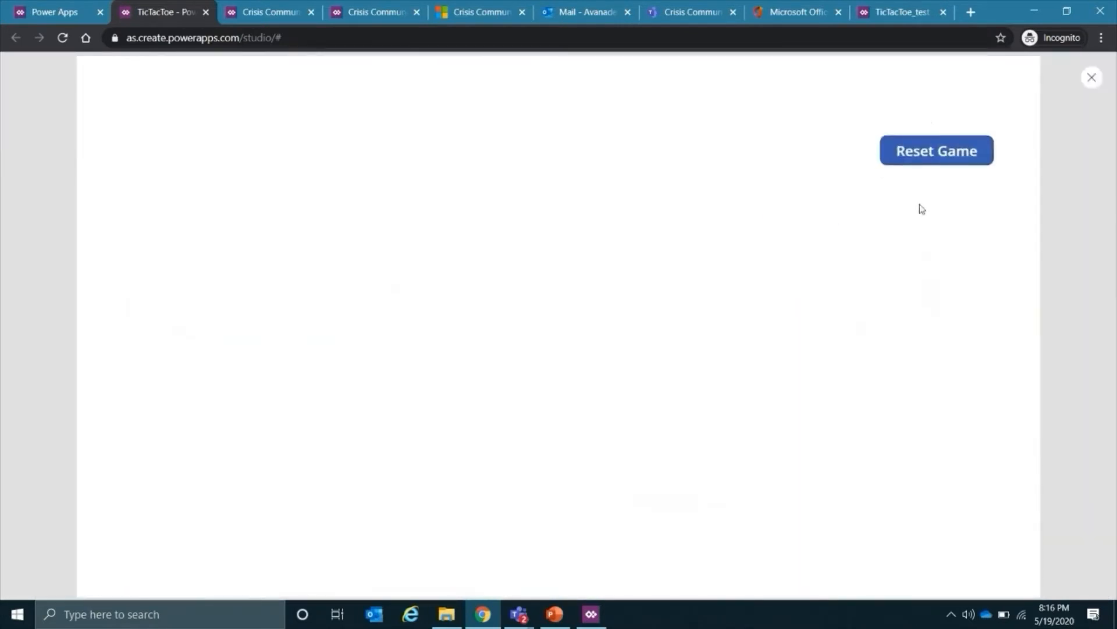
left_click(935, 157)
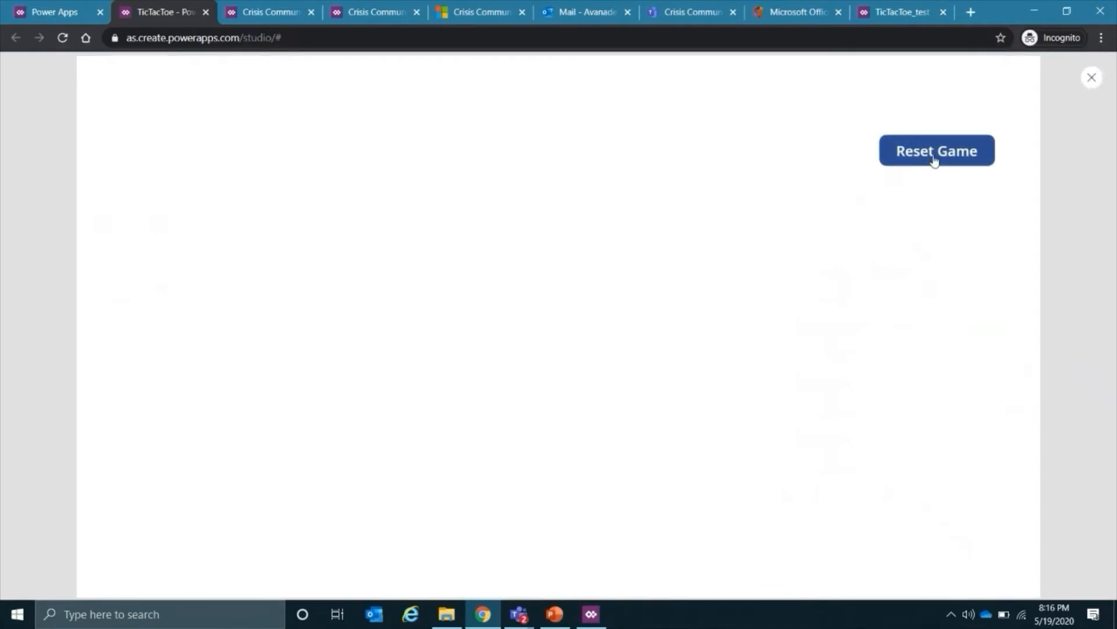
left_click(1094, 78)
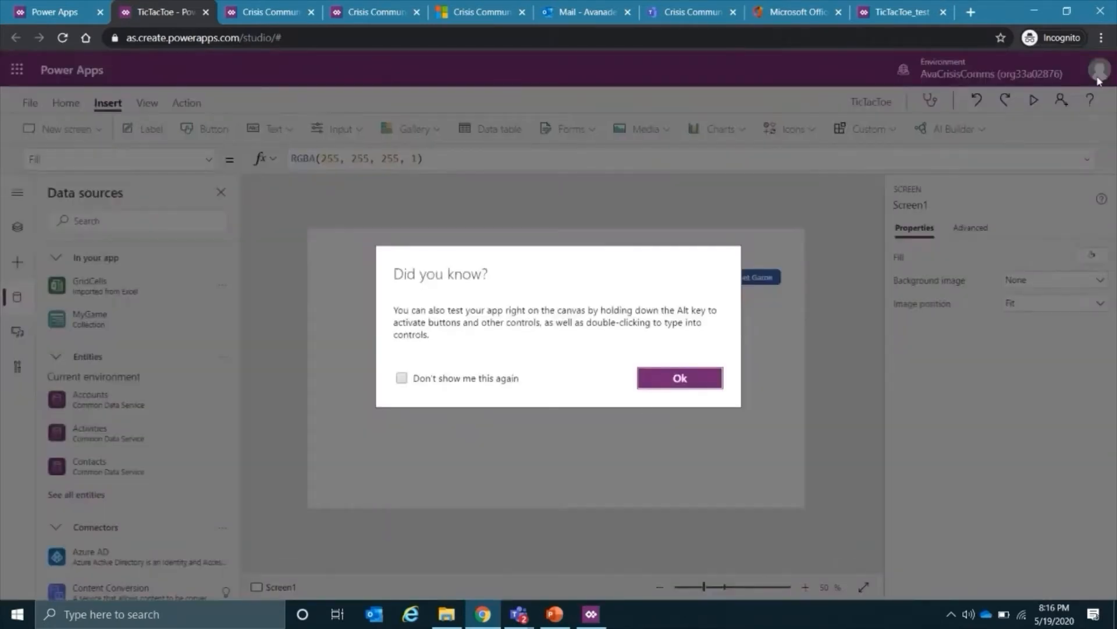
left_click(673, 379)
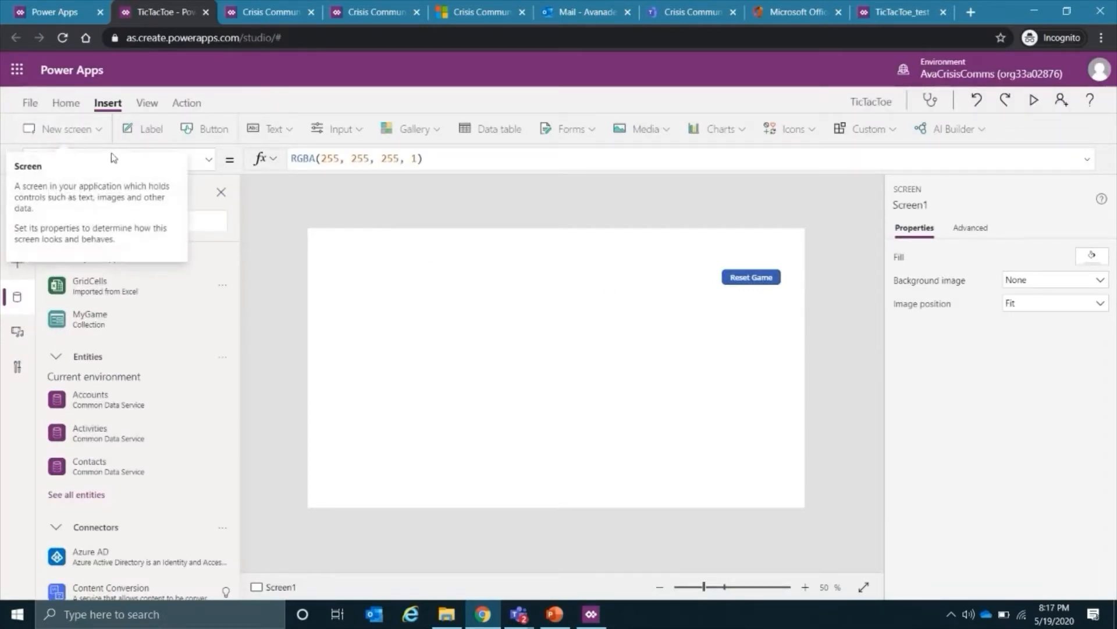
- Examine the columns and rows of the MyGame collection in the app's collections preview and return to the editor
left_click(29, 103)
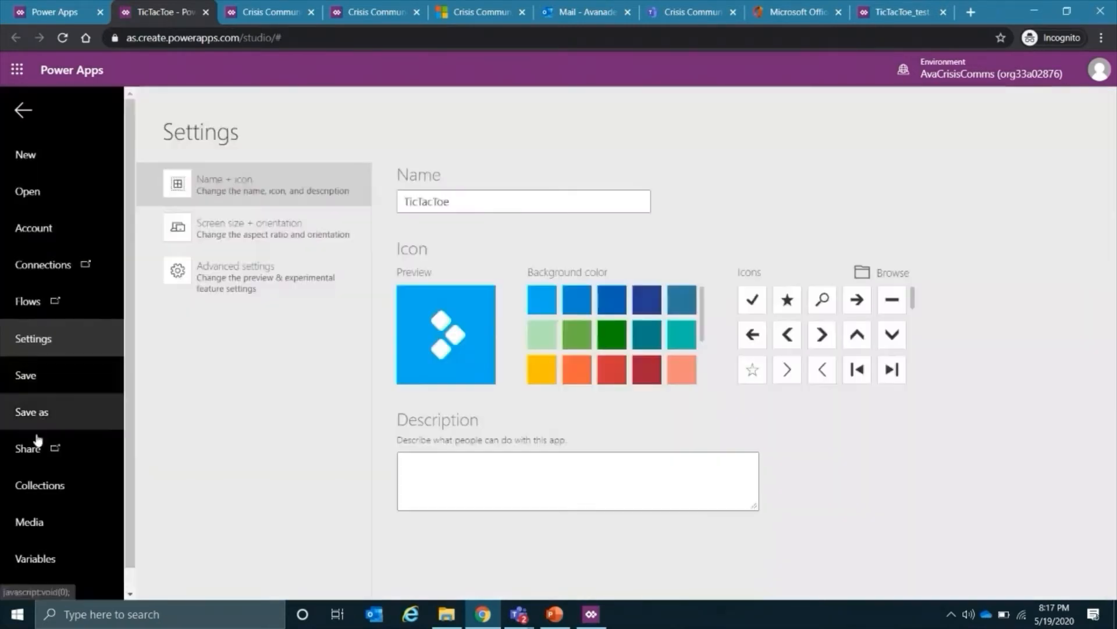
left_click(38, 483)
left_click(194, 191)
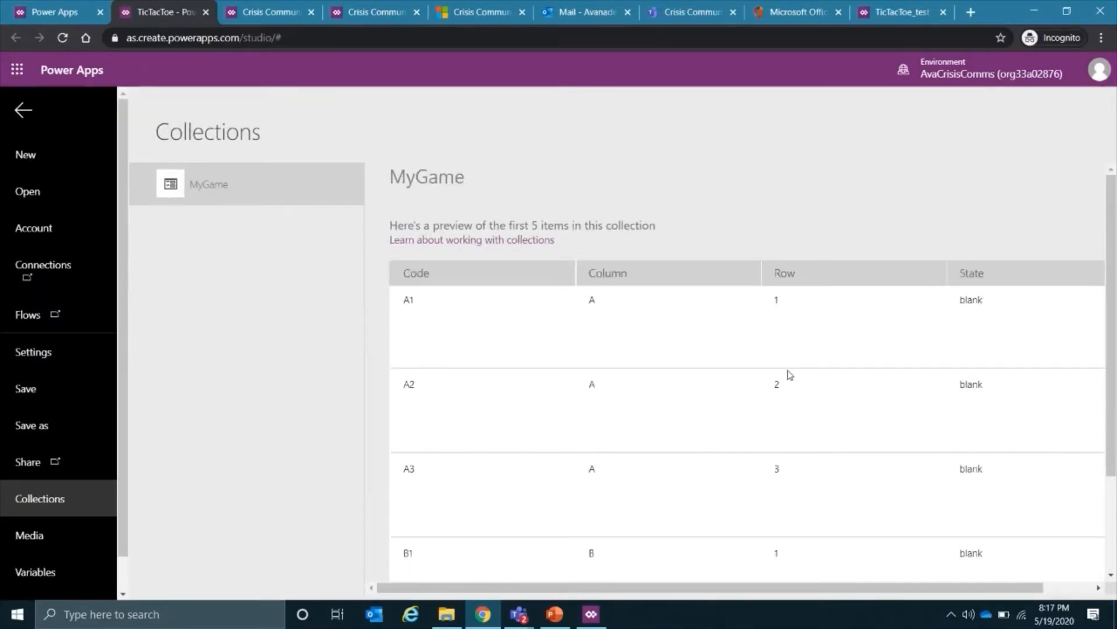
left_click_drag(661, 589, 710, 588)
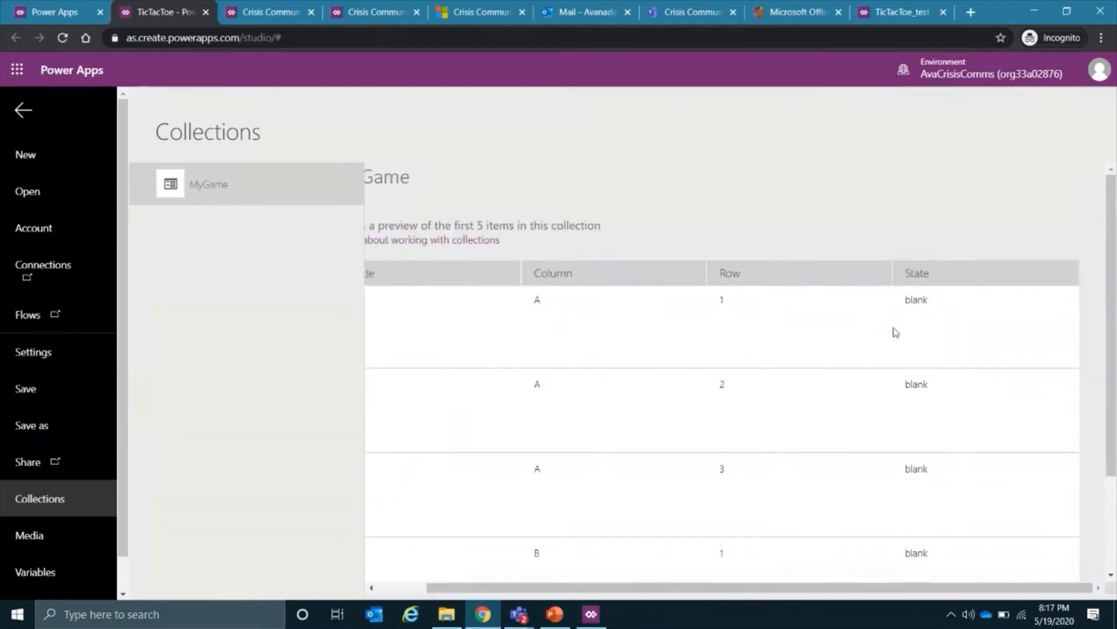
scroll(669, 417, "down", 1)
scroll(671, 419, "up", 1)
scroll(671, 419, "down", 1)
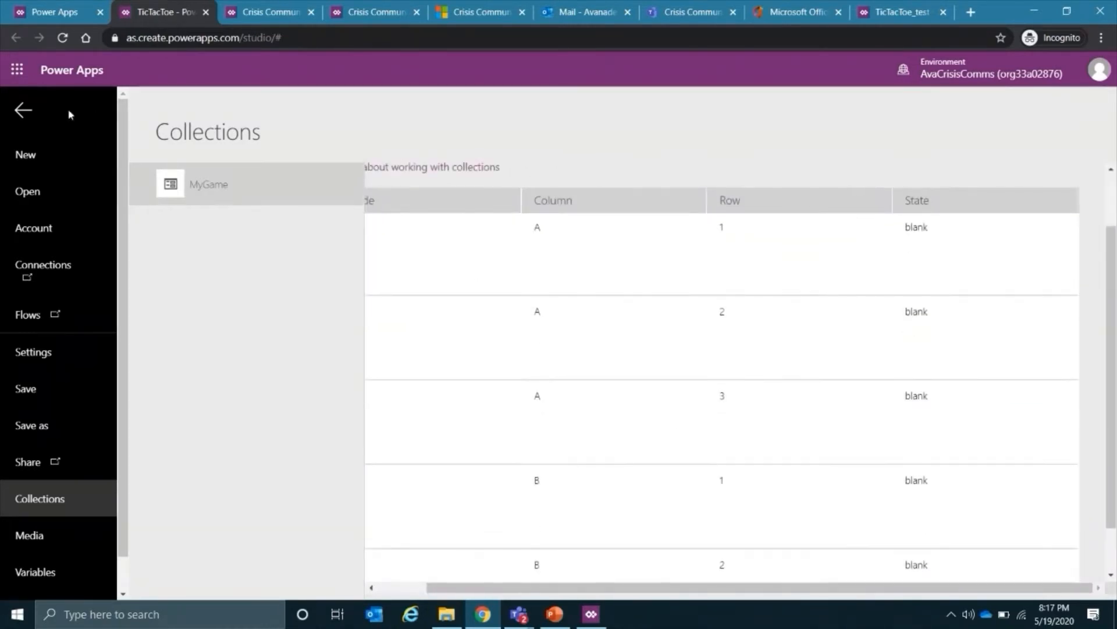
left_click(24, 112)
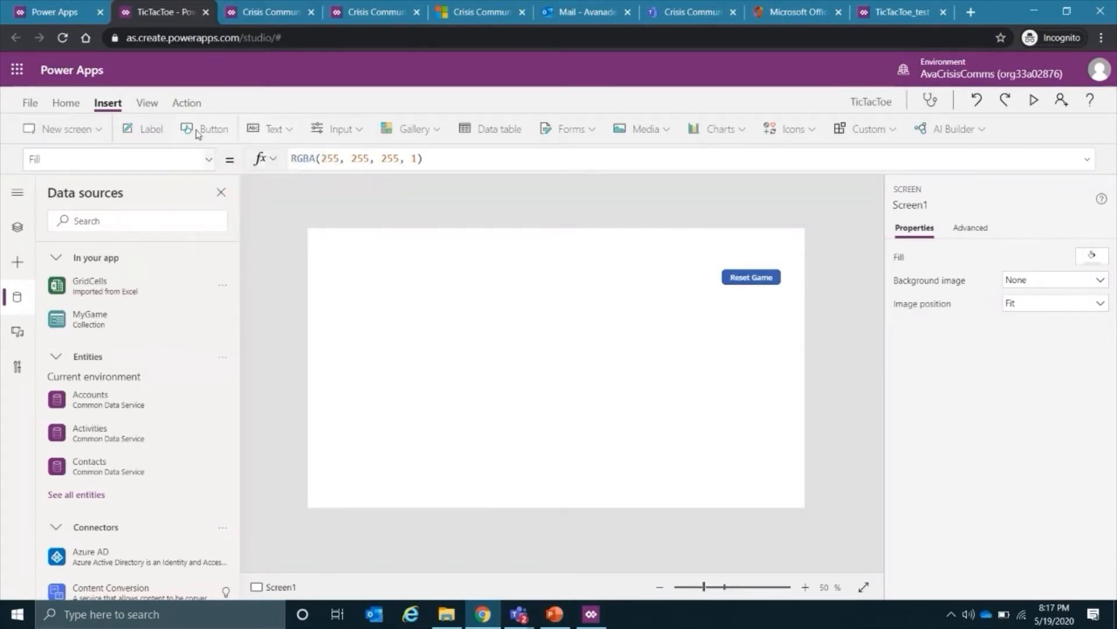
- Insert an image control, set its Image property to imgGrid, and place it near the screen's lower-right corner at about X 1185, Y 603
left_click(666, 134)
left_click(654, 161)
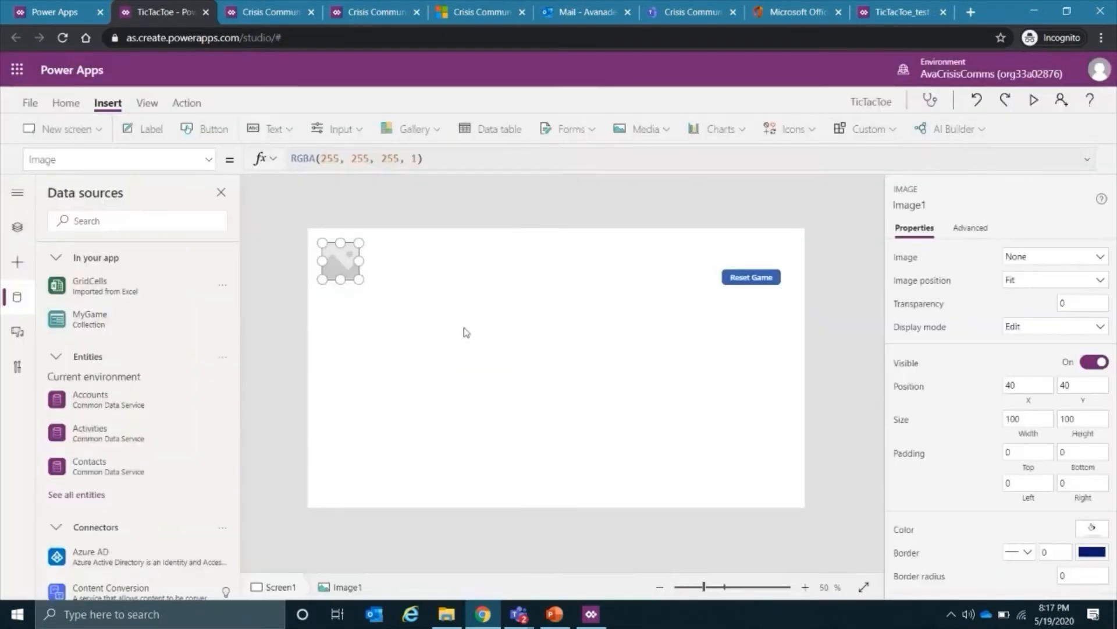
left_click(376, 157)
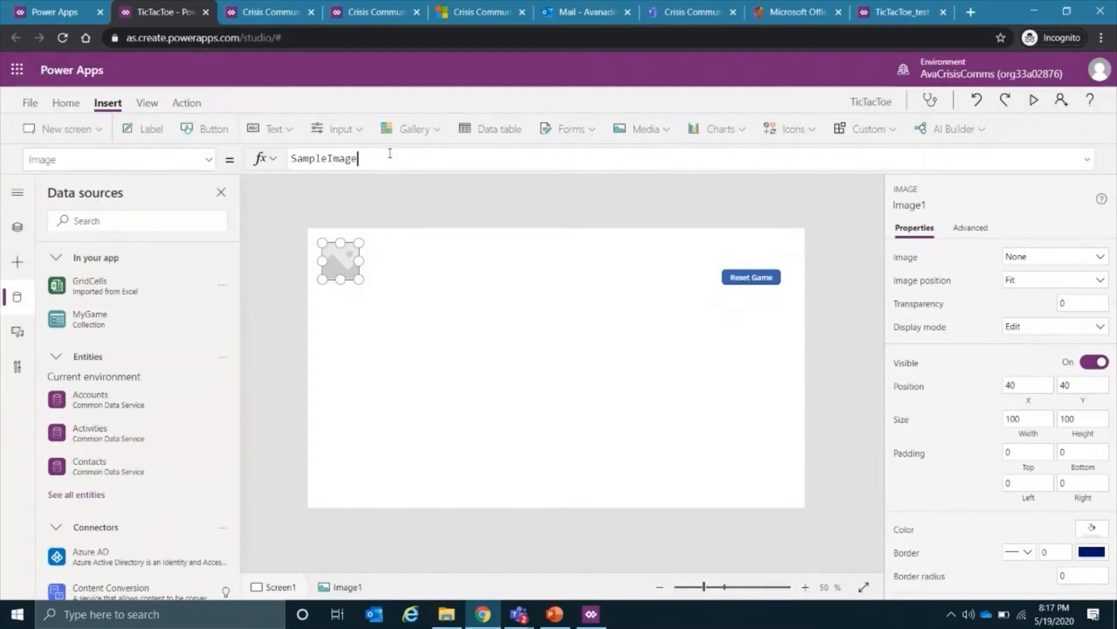
key("BackSpace")
key("BackSpace")
key("BackSpace")
key("BackSpace")
key("BackSpace")
key("BackSpace")
key("BackSpace")
key("BackSpace")
key("BackSpace")
key("BackSpace")
key("BackSpace")
type("imgGrid")
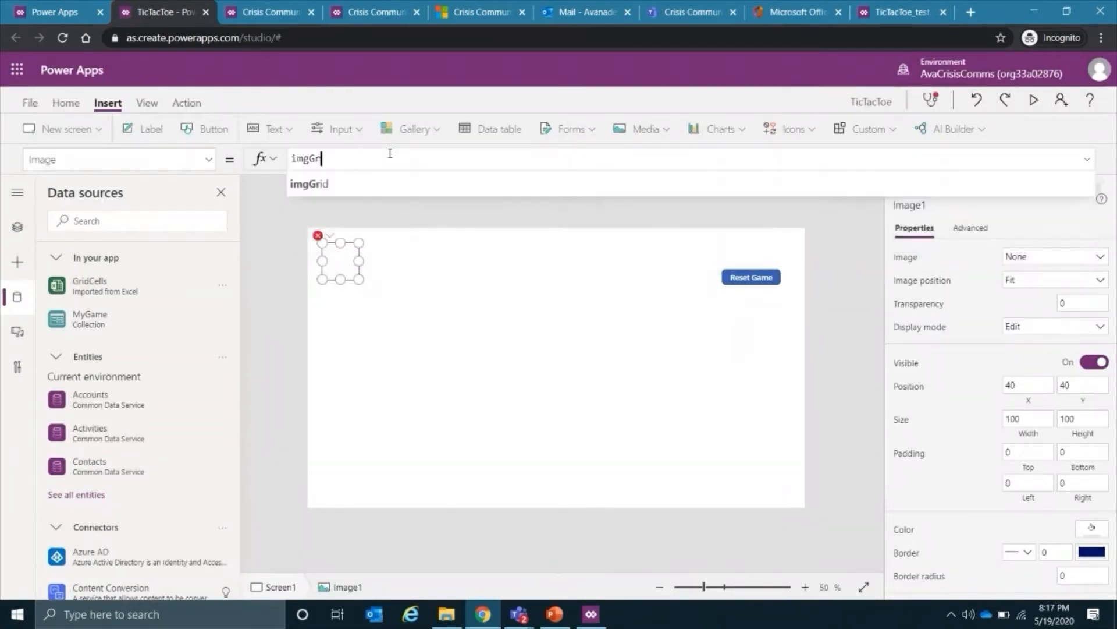
left_click(319, 208)
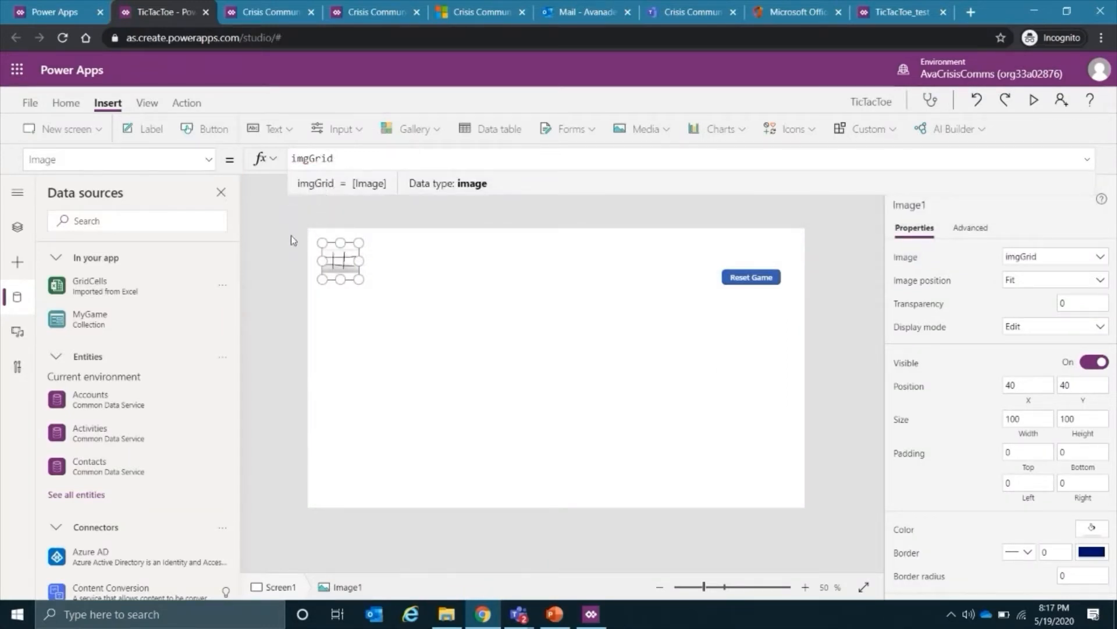
left_click(284, 254)
left_click_drag(347, 263, 762, 464)
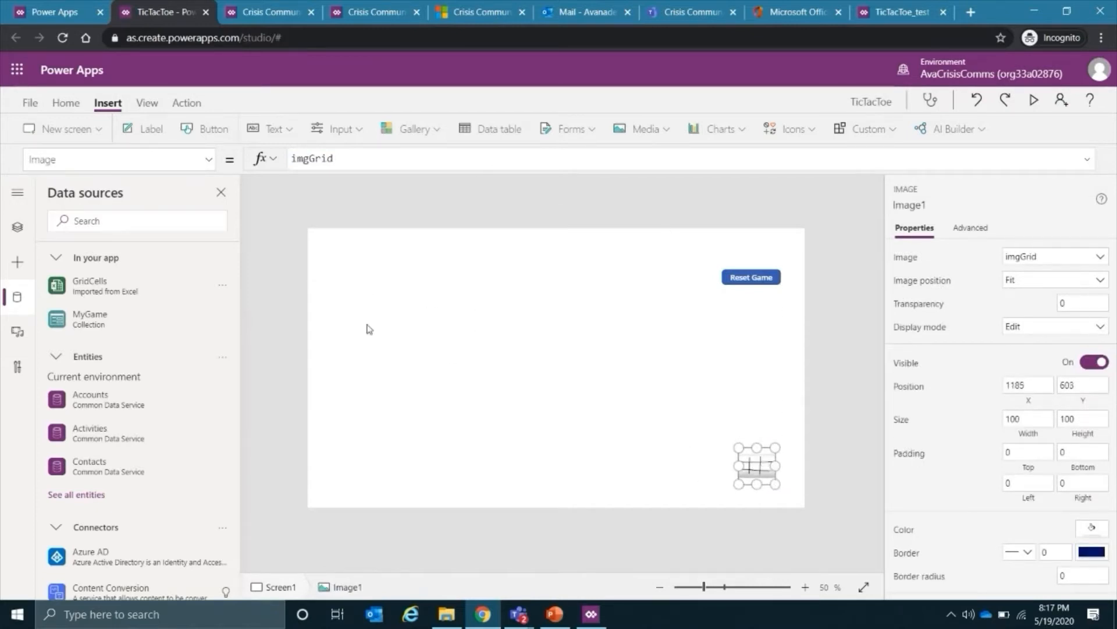
- Add a horizontal gallery with MyGame as its data source and enlarge it to about 1062 wide by 683 high
left_click(393, 300)
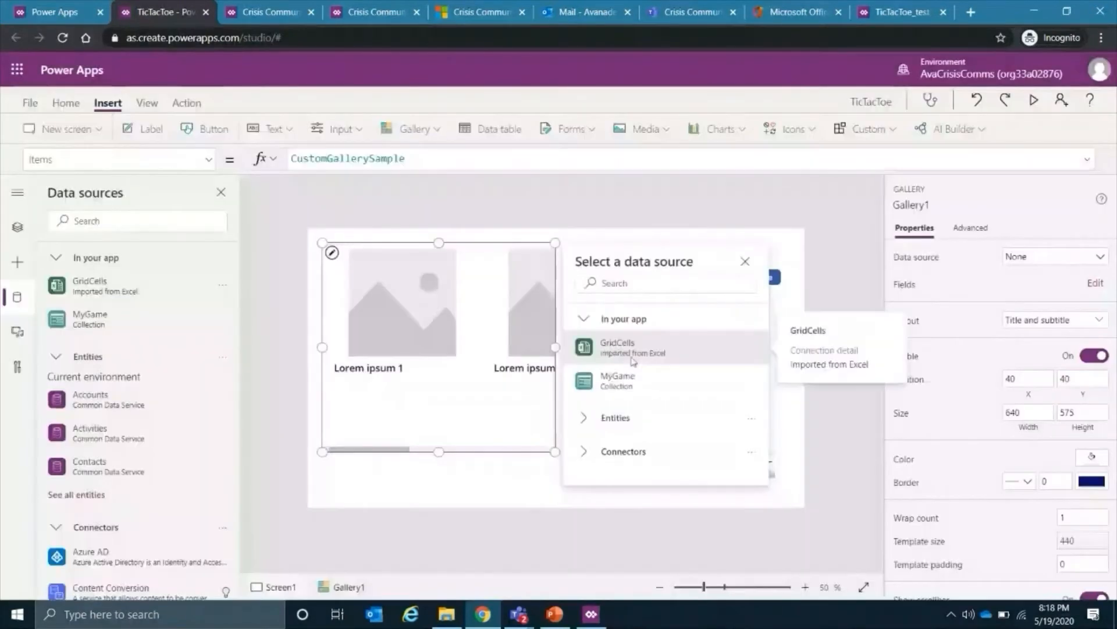
left_click(628, 382)
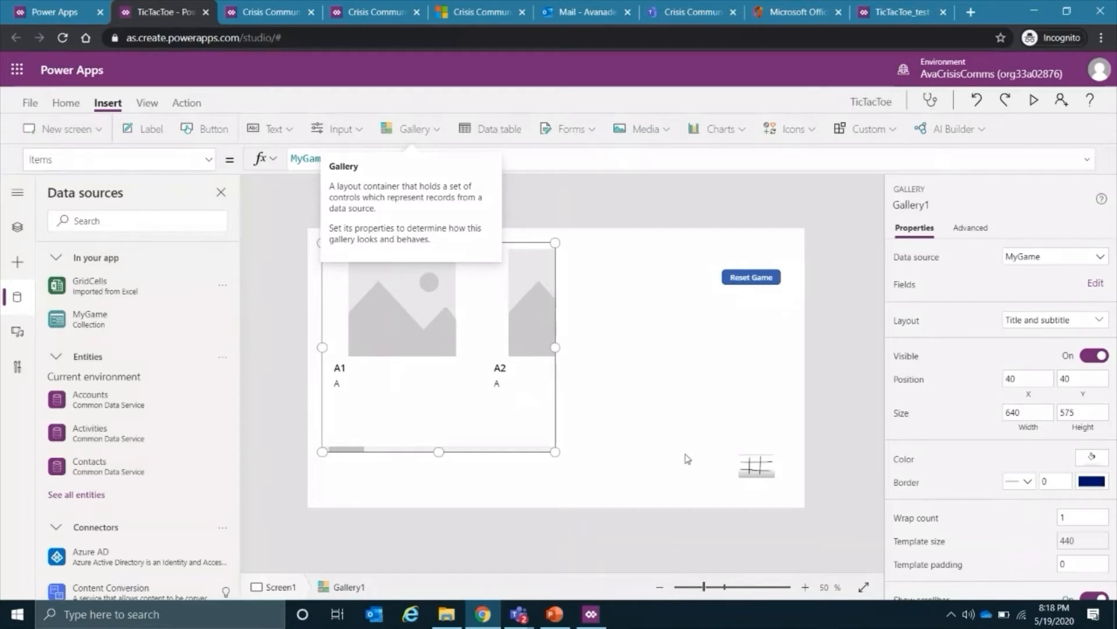
left_click_drag(555, 348, 708, 348)
left_click_drag(516, 452, 516, 492)
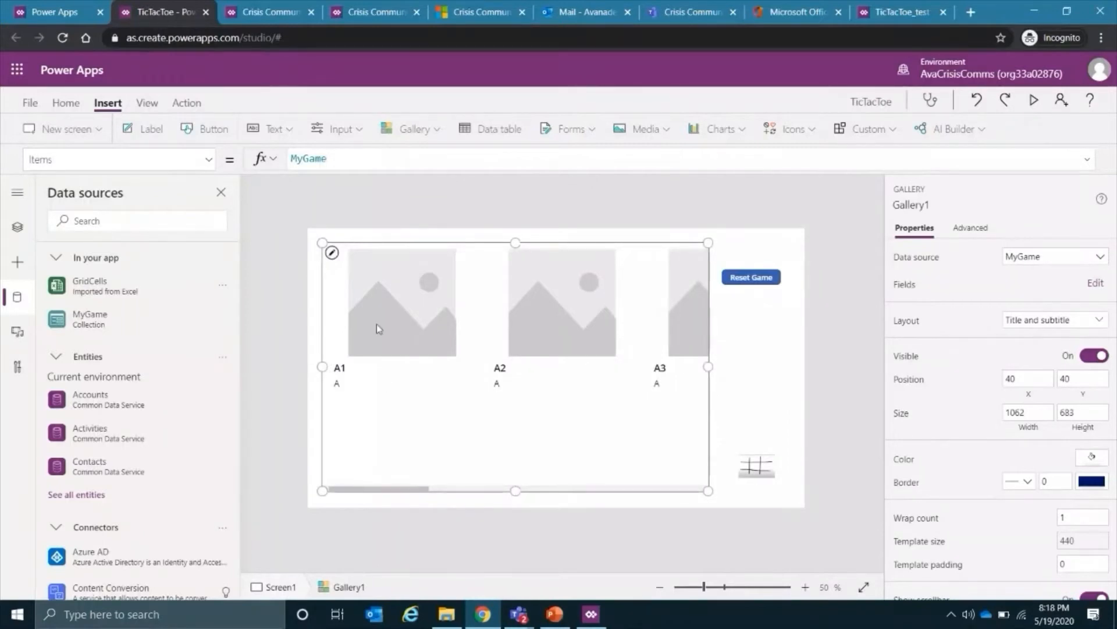
- Check the gallery's title label and set the gallery's wrap count to 3
left_click(342, 368)
left_click(344, 372)
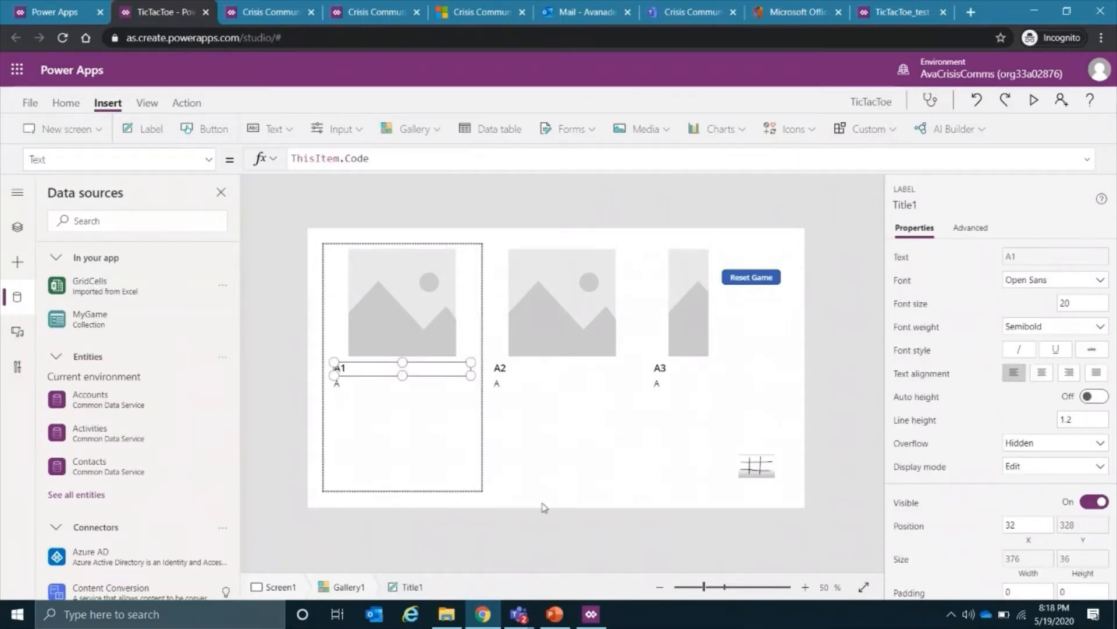
left_click(544, 490)
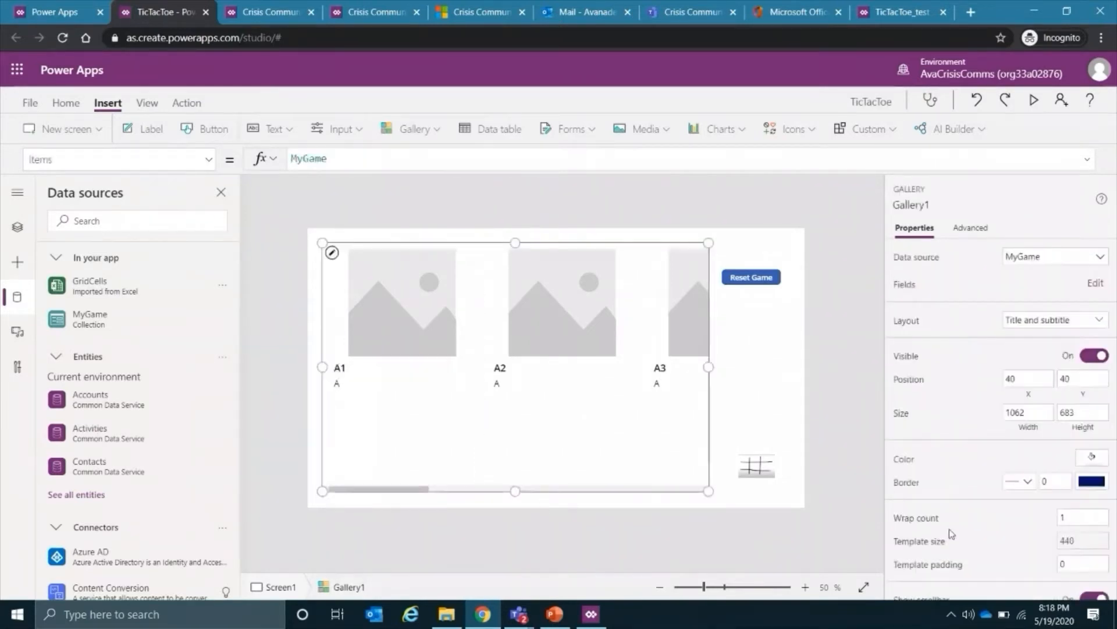
left_click(1073, 518)
key("BackSpace")
type("3")
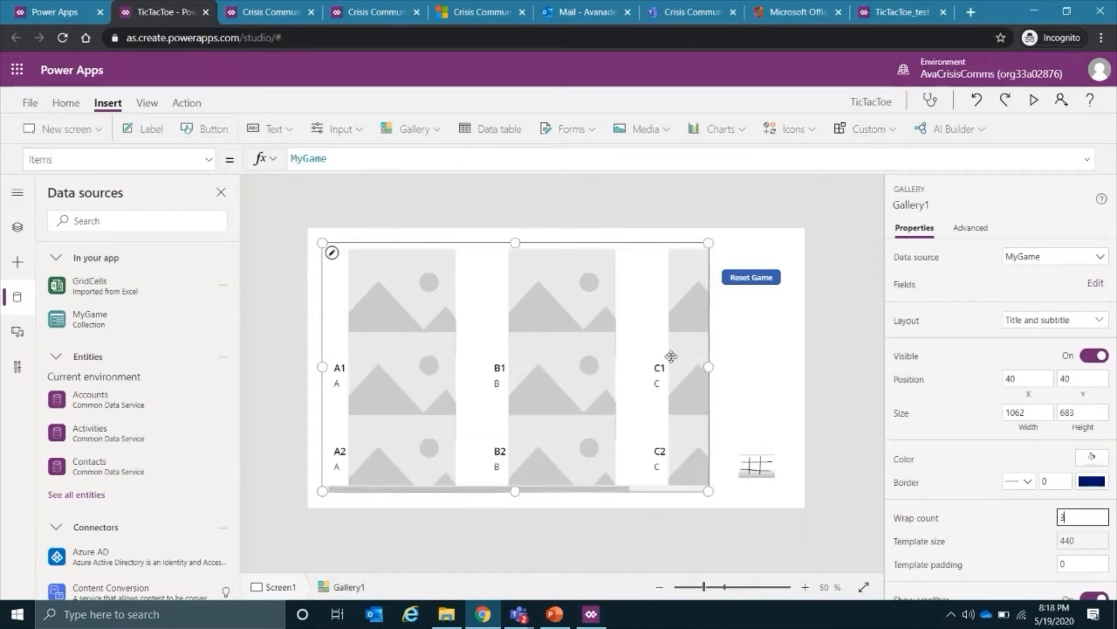
- Replace the gallery title label's Y formula with 10 and shrink the label to about 46 wide by 34 high at X 16, Y 18
left_click(339, 368)
left_click(18, 233)
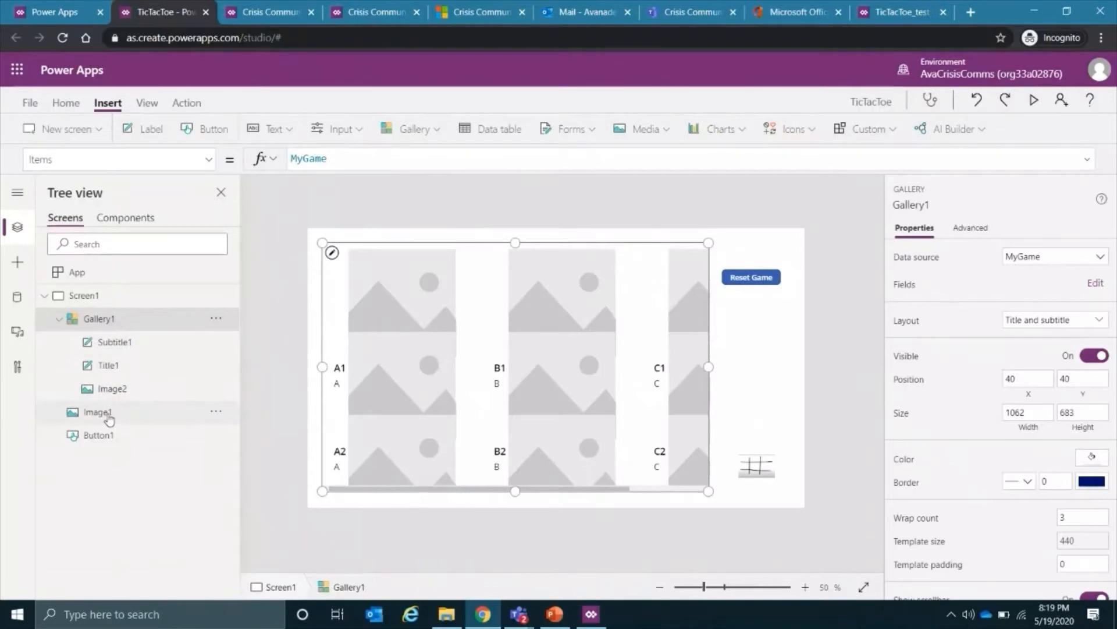
left_click(123, 371)
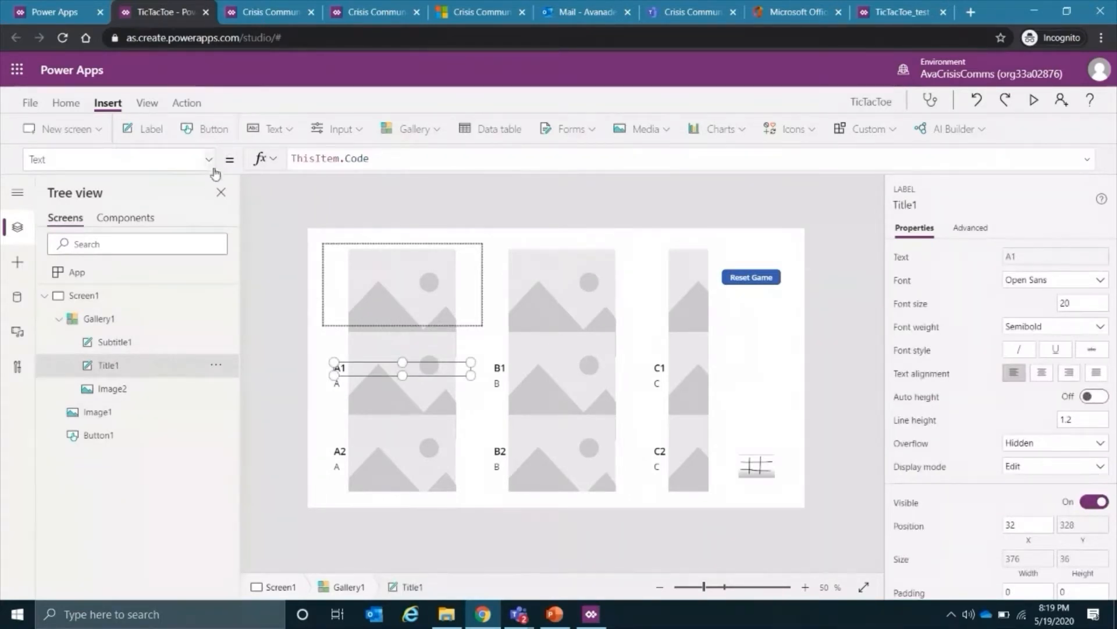
left_click(207, 165)
scroll(115, 378, "down", 2)
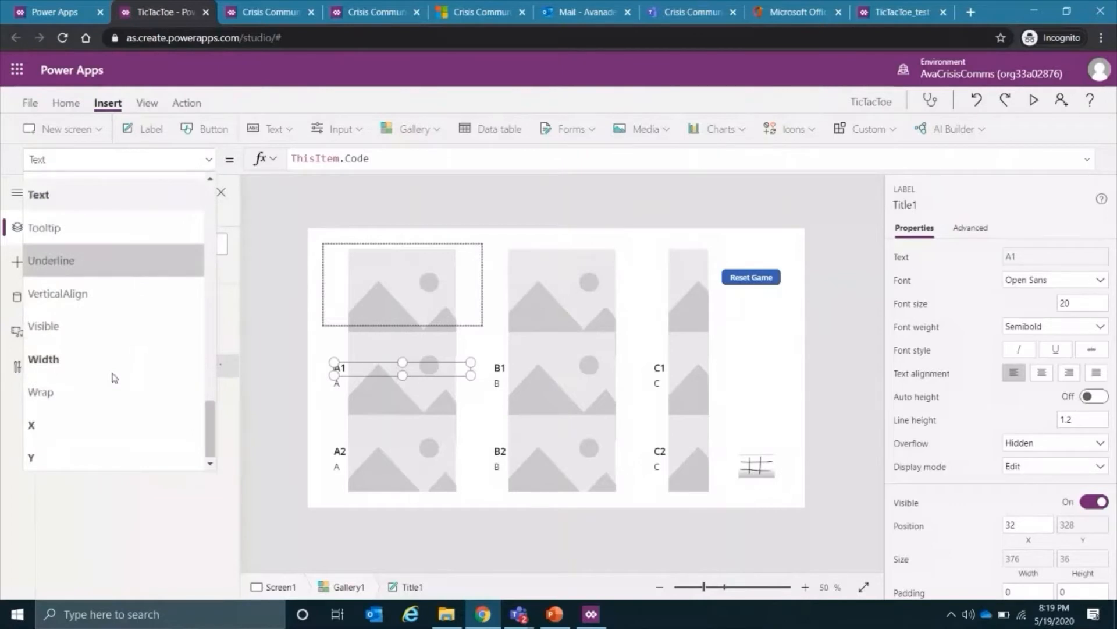
left_click(31, 452)
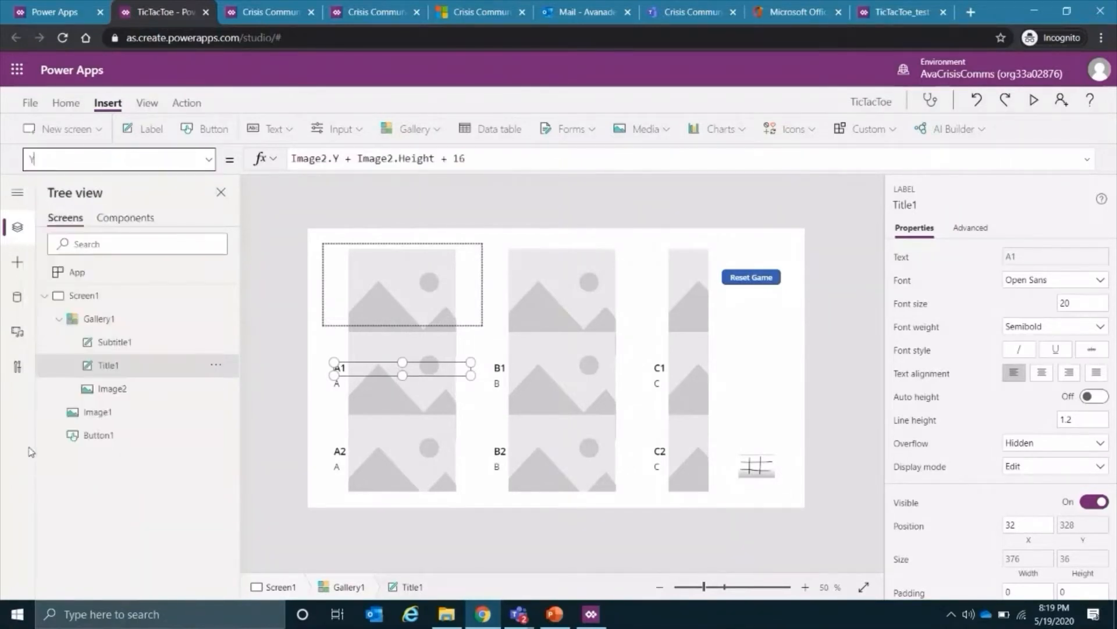
left_click(475, 157)
key("BackSpace")
key("BackSpace")
key("BackSpace")
key("BackSpace")
key("BackSpace")
key("BackSpace")
key("BackSpace")
key("BackSpace")
key("BackSpace")
key("BackSpace")
key("BackSpace")
key("BackSpace")
key("BackSpace")
key("BackSpace")
key("BackSpace")
key("BackSpace")
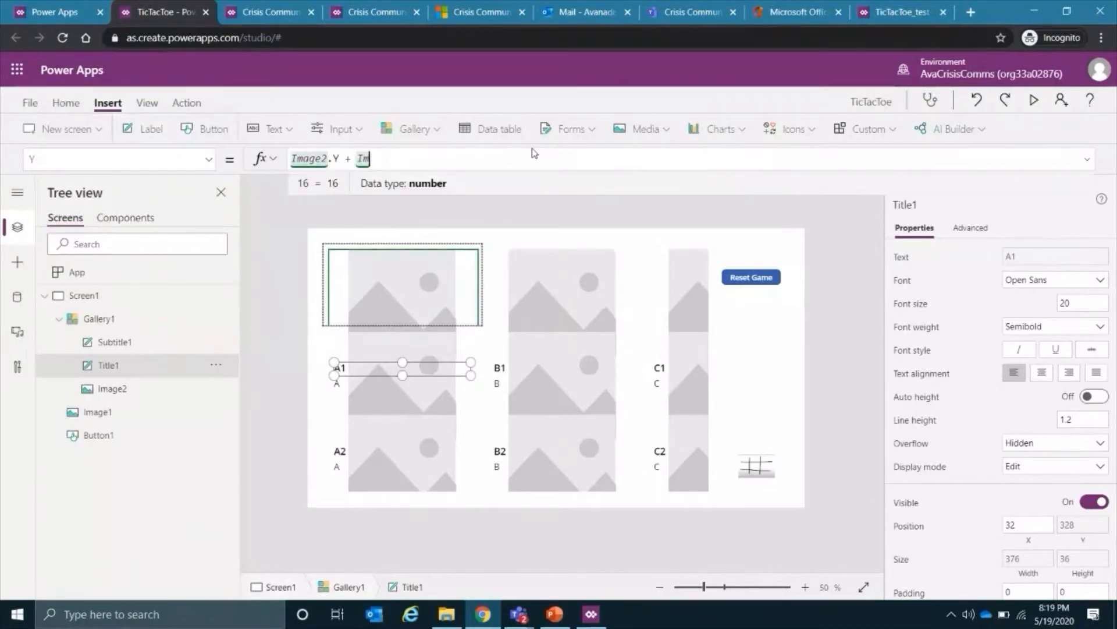
key("BackSpace")
key("BackSpace")
key("BackSpace")
key("BackSpace")
key("BackSpace")
key("BackSpace")
key("BackSpace")
key("BackSpace")
key("BackSpace")
key("BackSpace")
key("BackSpace")
key("BackSpace")
key("BackSpace")
type("10")
key("Return")
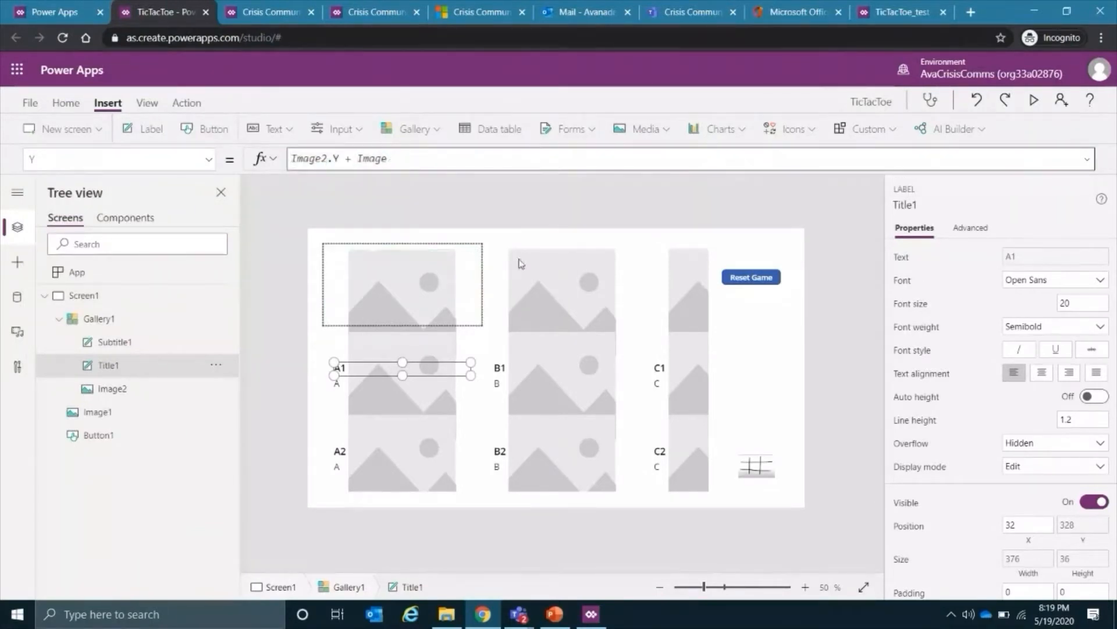
left_click(345, 161)
key("BackSpace")
key("BackSpace")
type("10")
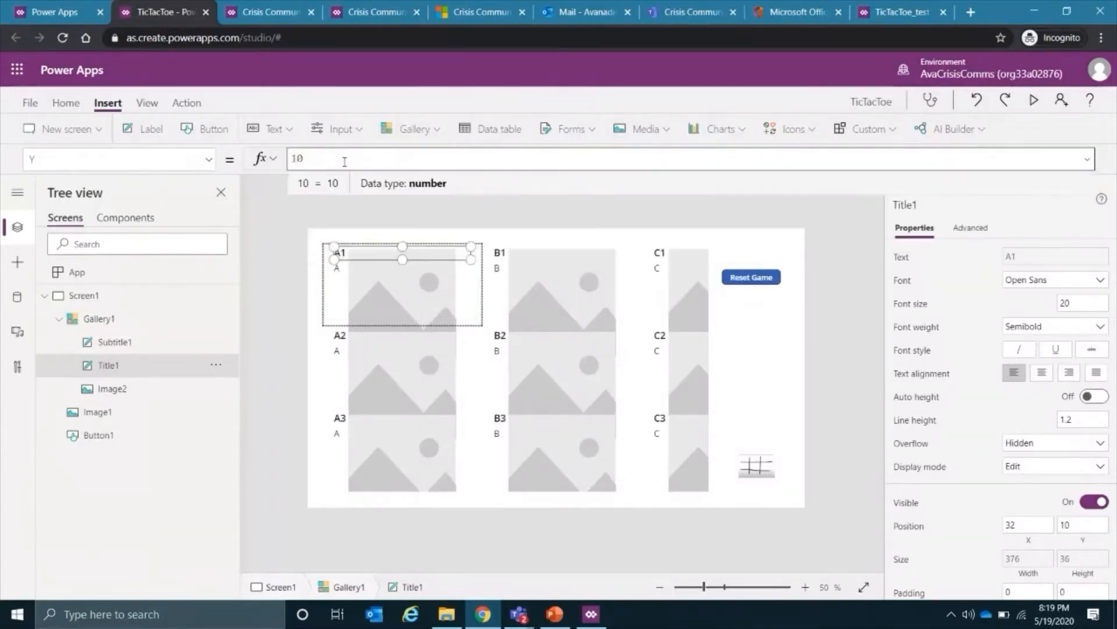
left_click_drag(473, 263, 346, 260)
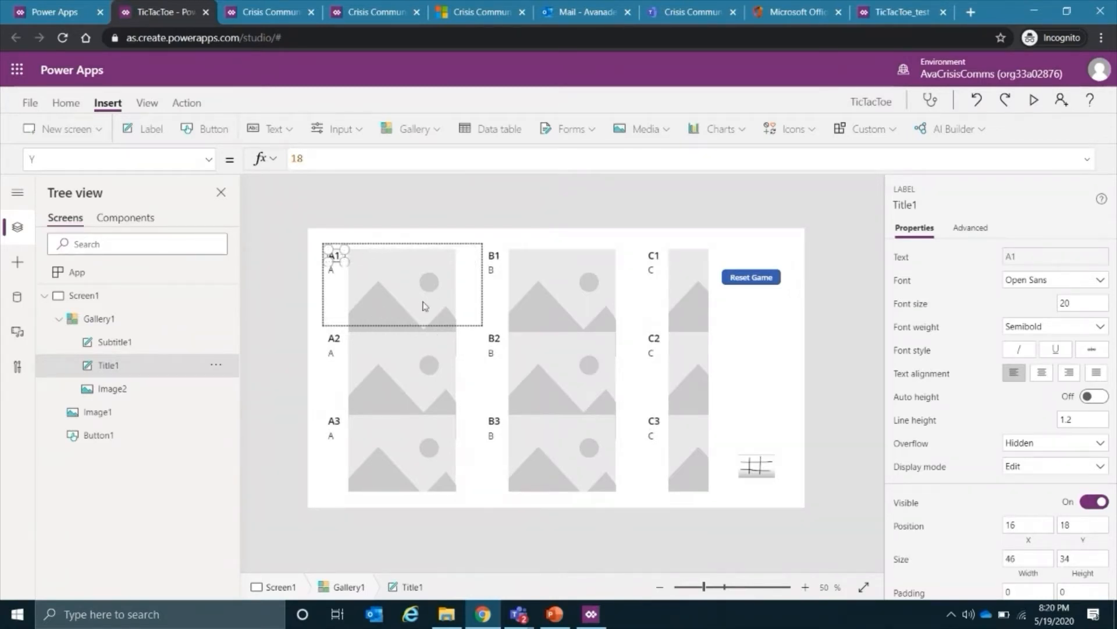
- Give the image in the gallery template a border thickness of 2
left_click(395, 322)
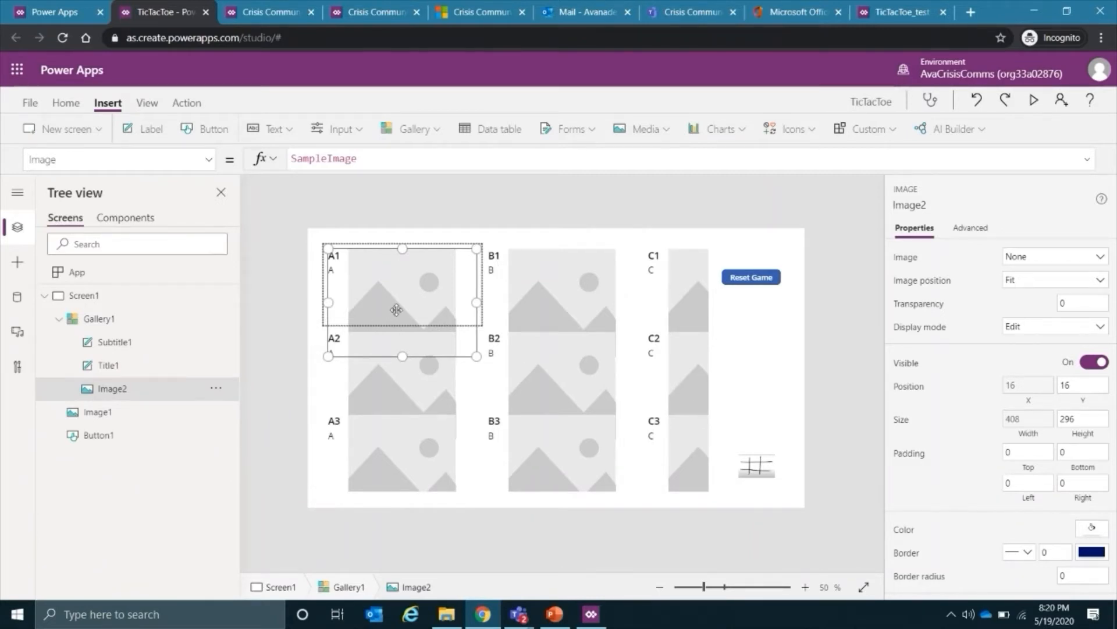
left_click(1051, 556)
key("BackSpace")
type("2")
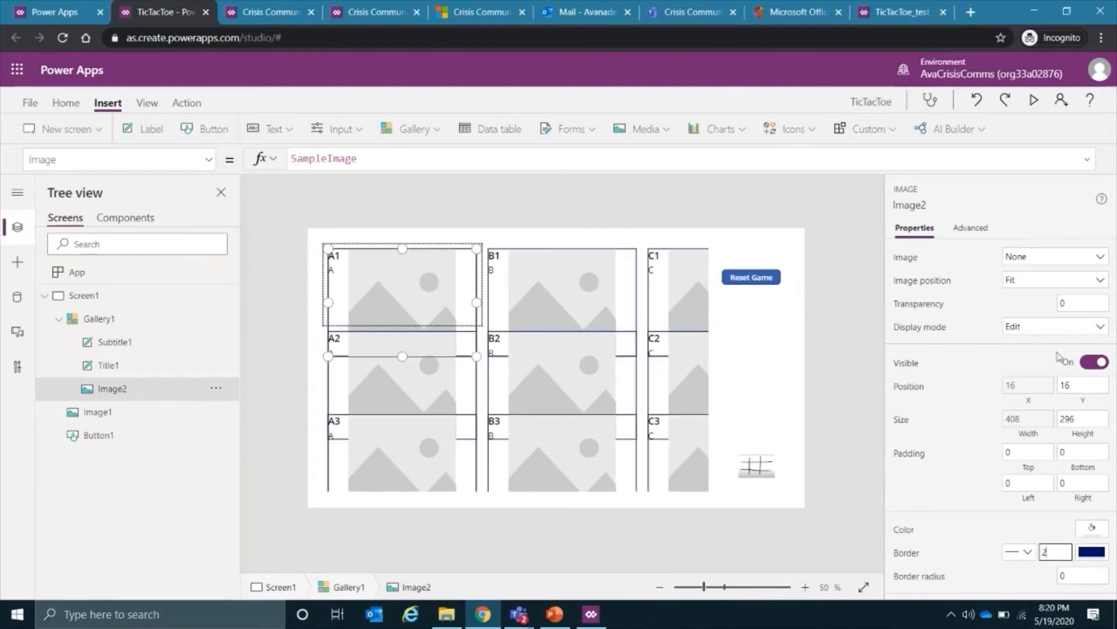
- Resize the gallery's image to about 236 wide by 173 high at X 62, Y 16, clear of the title labels
left_click(388, 298)
left_click_drag(329, 356, 345, 304)
left_click(352, 324)
left_click(396, 303)
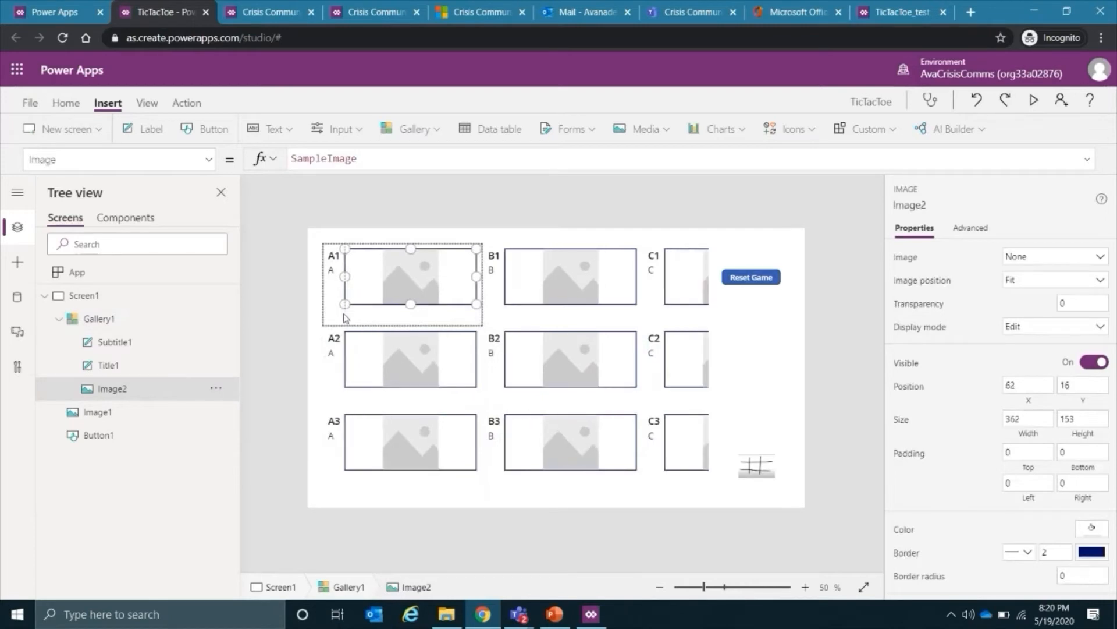
left_click_drag(477, 303, 424, 278)
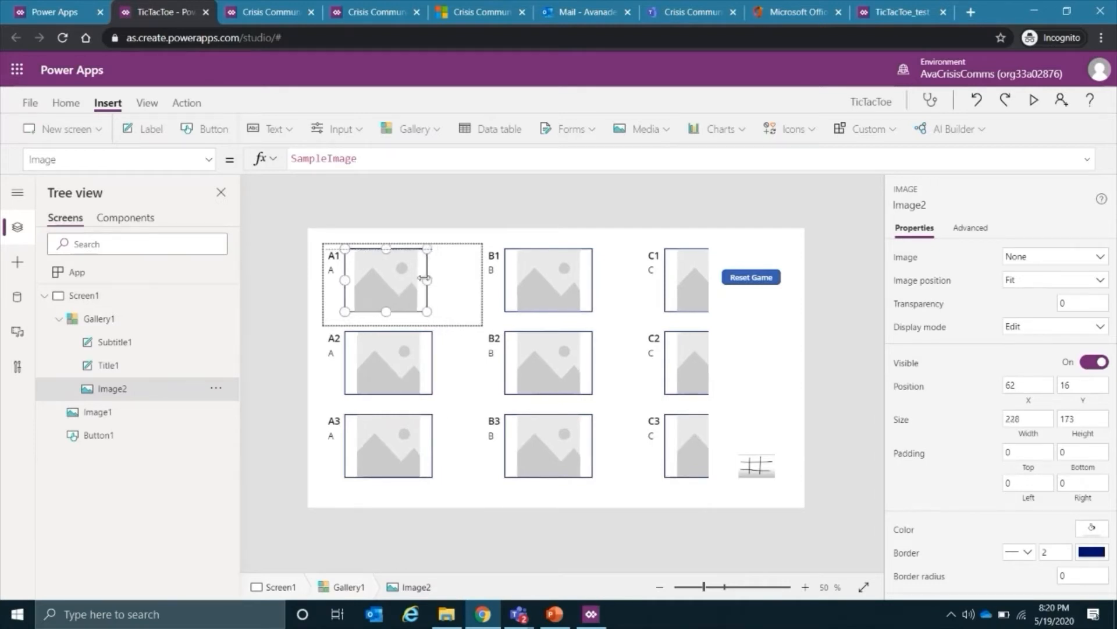
- Narrow the gallery template to a size of about 342 so that all three columns fit
left_click(474, 286)
left_click_drag(471, 292, 446, 294)
left_click(523, 458)
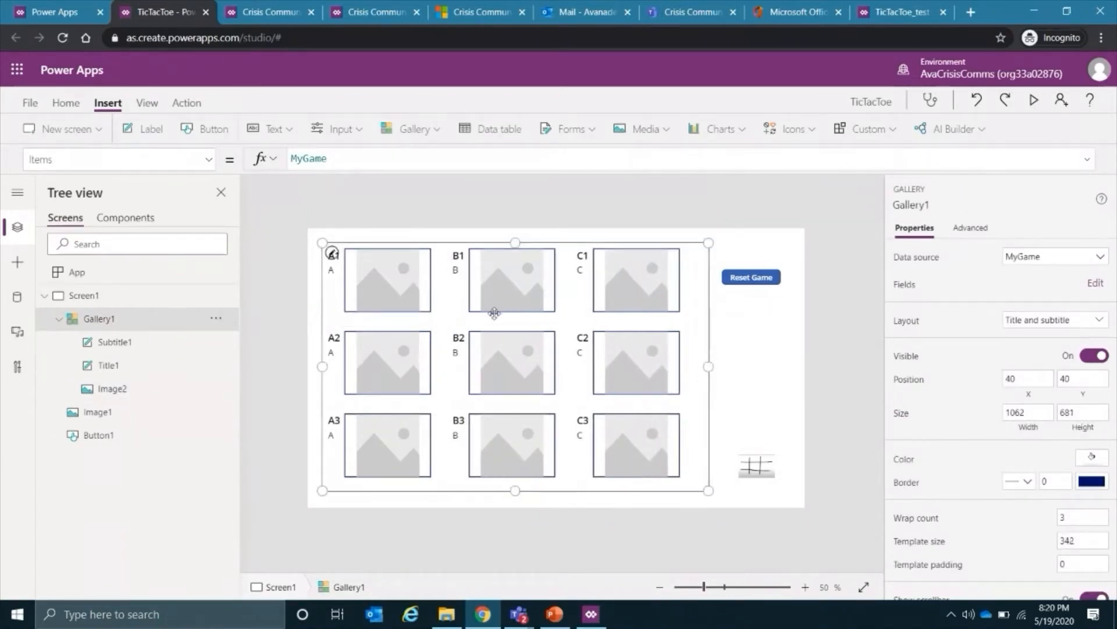
left_click(274, 357)
- Set the Image property of the gallery's image to ThisItem.State
left_click(387, 287)
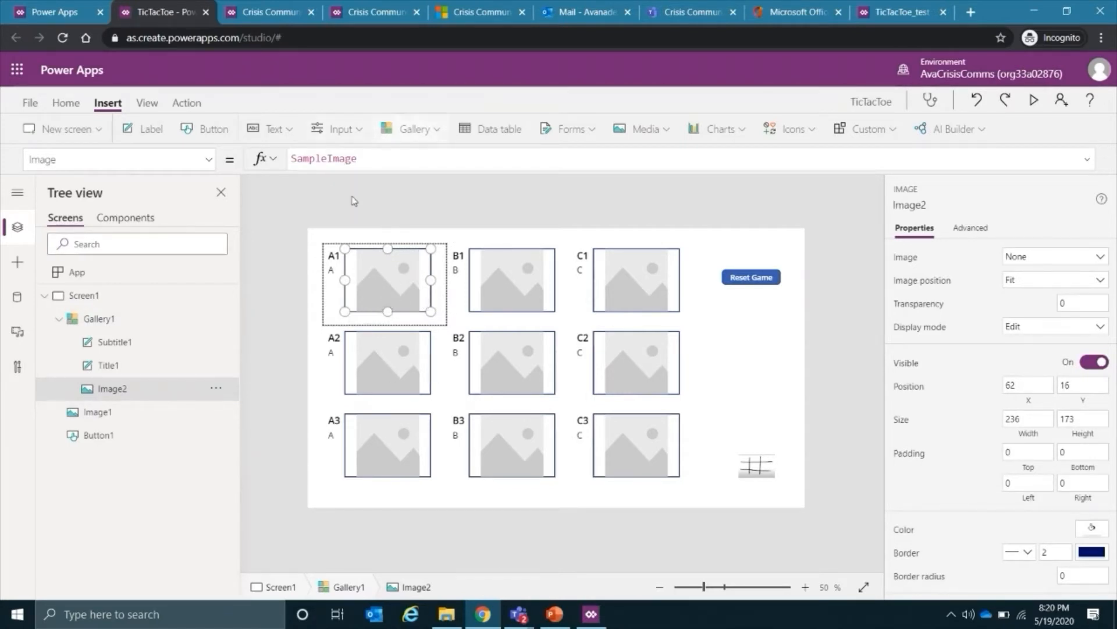
left_click(368, 160)
key("BackSpace")
key("BackSpace")
key("BackSpace")
key("BackSpace")
key("BackSpace")
key("BackSpace")
key("BackSpace")
key("BackSpace")
key("BackSpace")
key("BackSpace")
key("BackSpace")
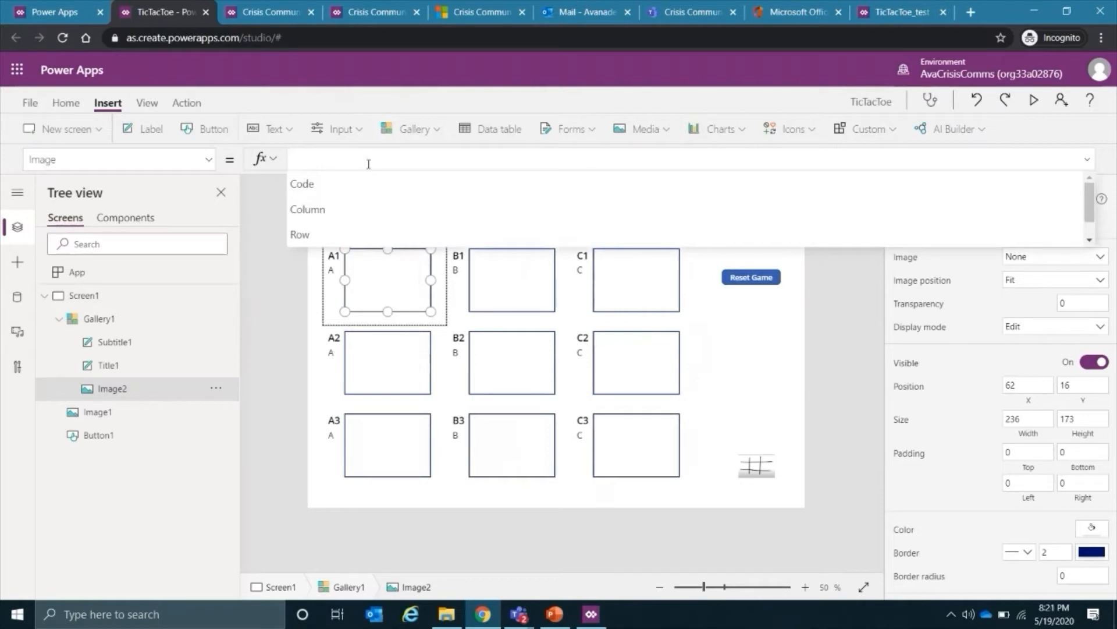
type("This")
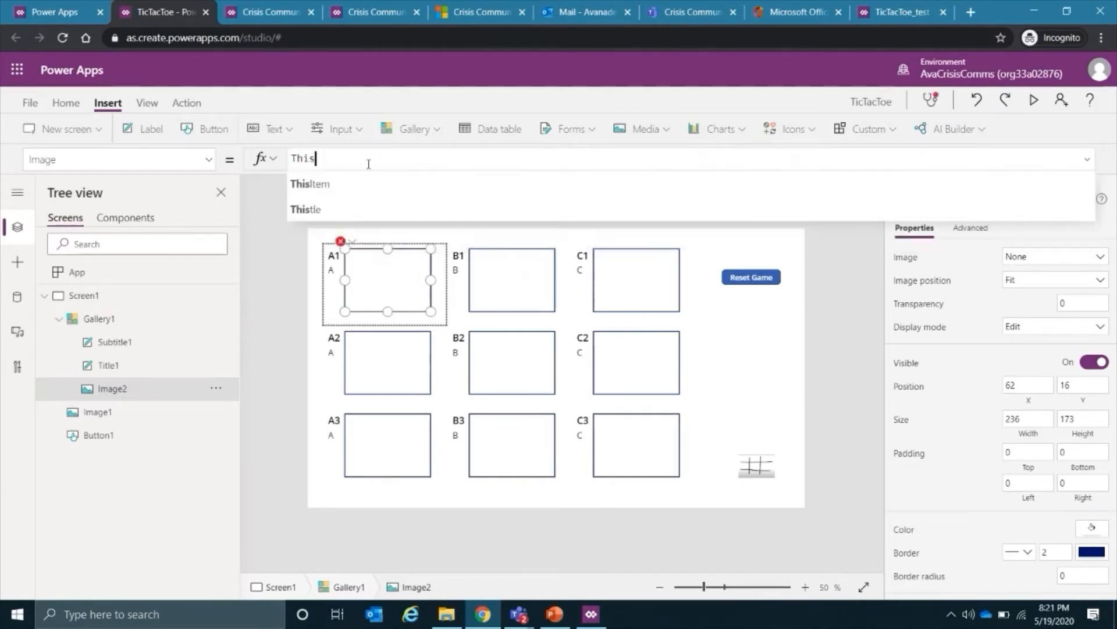
type("Item.State")
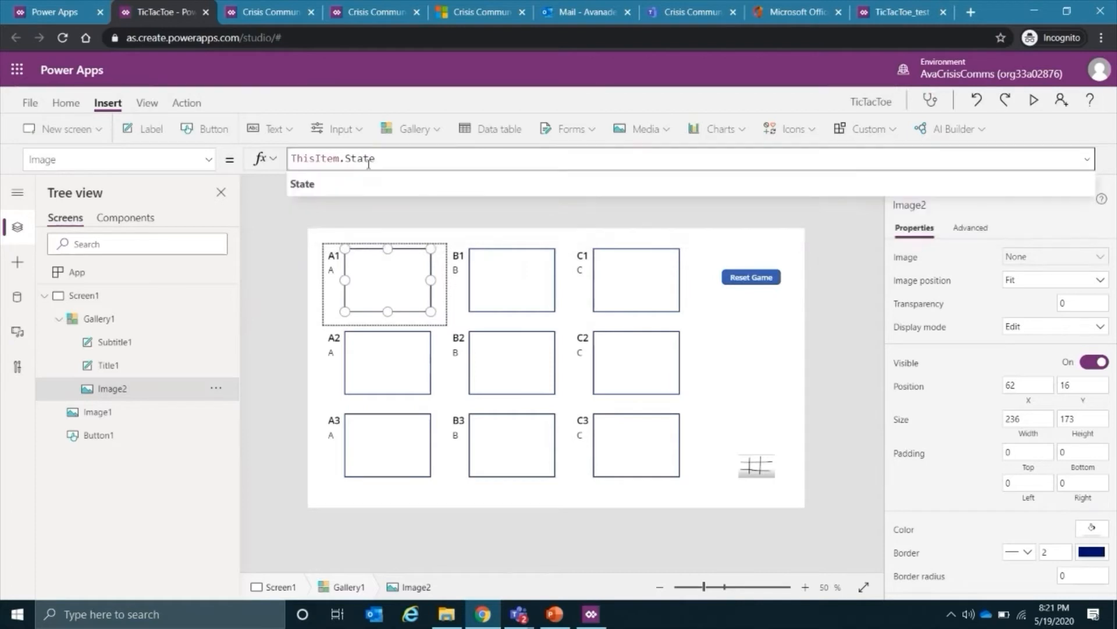
left_click(268, 360)
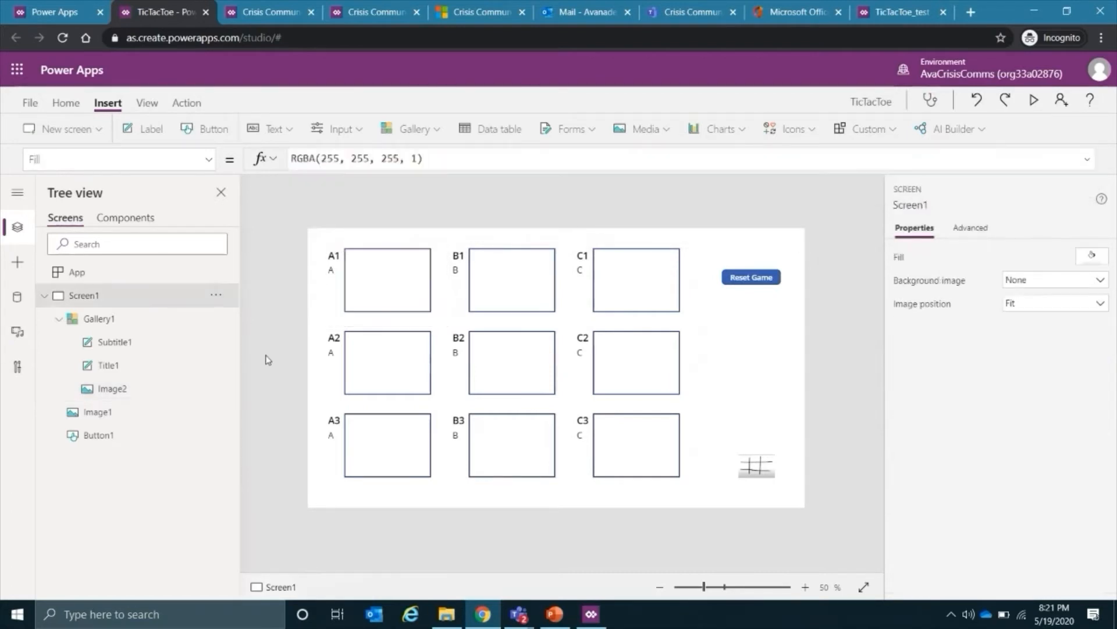
- Move the grid image slightly to about X 1152, Y 579
left_click(389, 295)
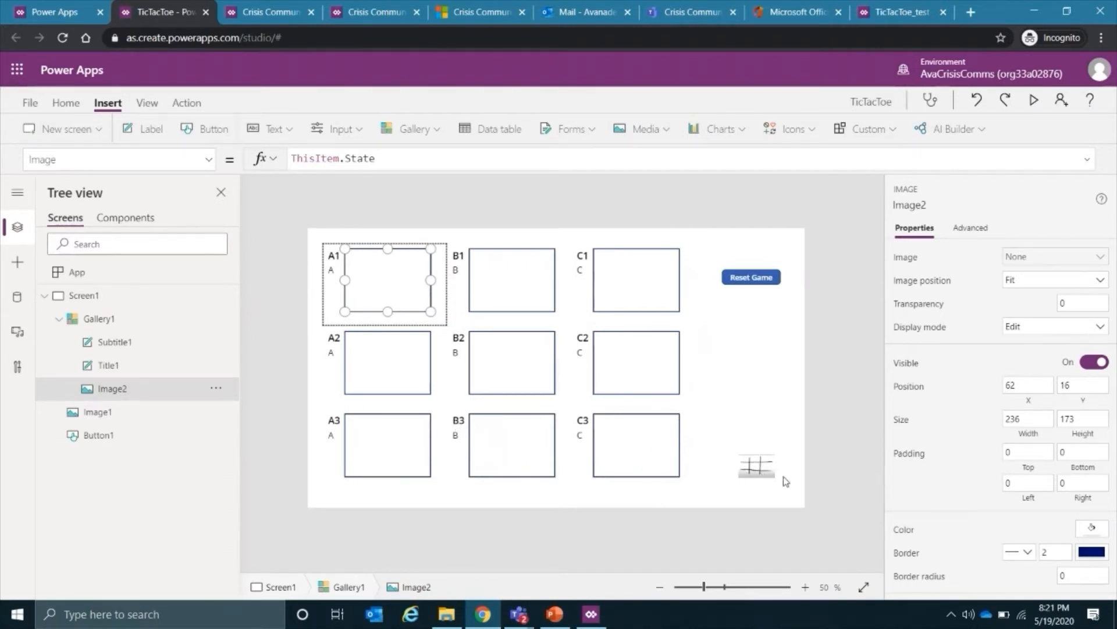
left_click(757, 470)
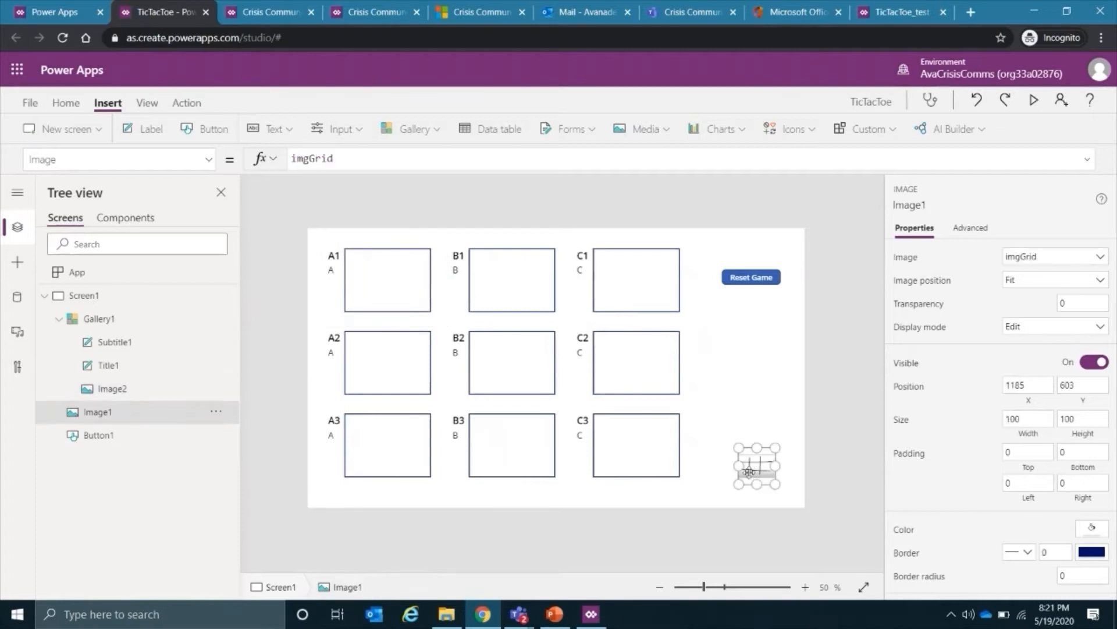
left_click_drag(756, 469, 744, 459)
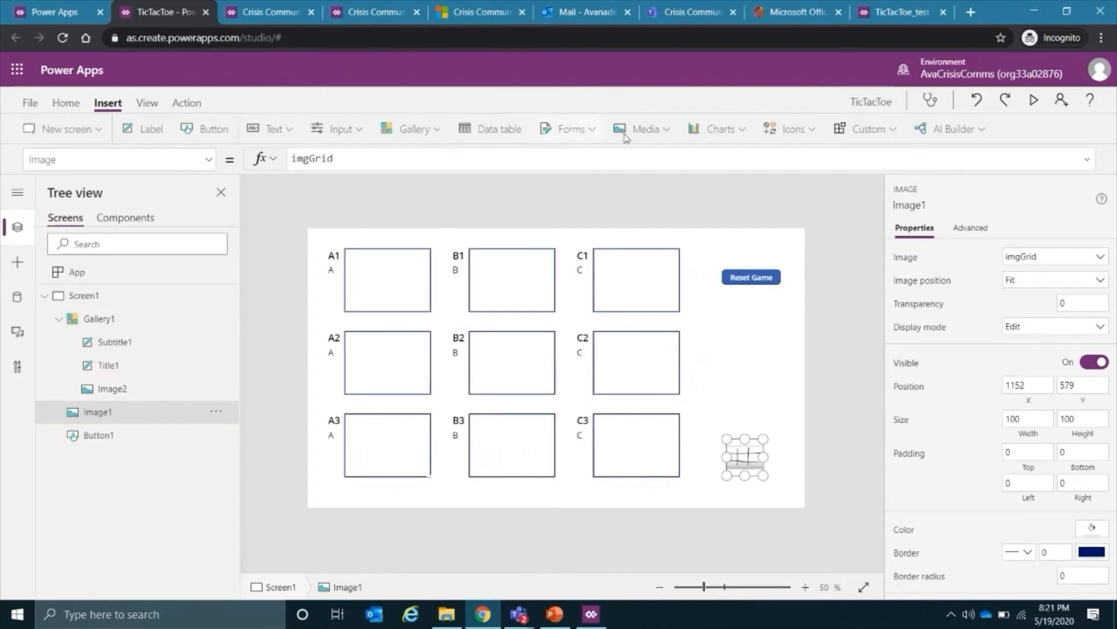
- Insert an image control with its Image property set to GVState and place it above the grid image at about X 1152, Y 418
left_click(646, 129)
left_click(649, 158)
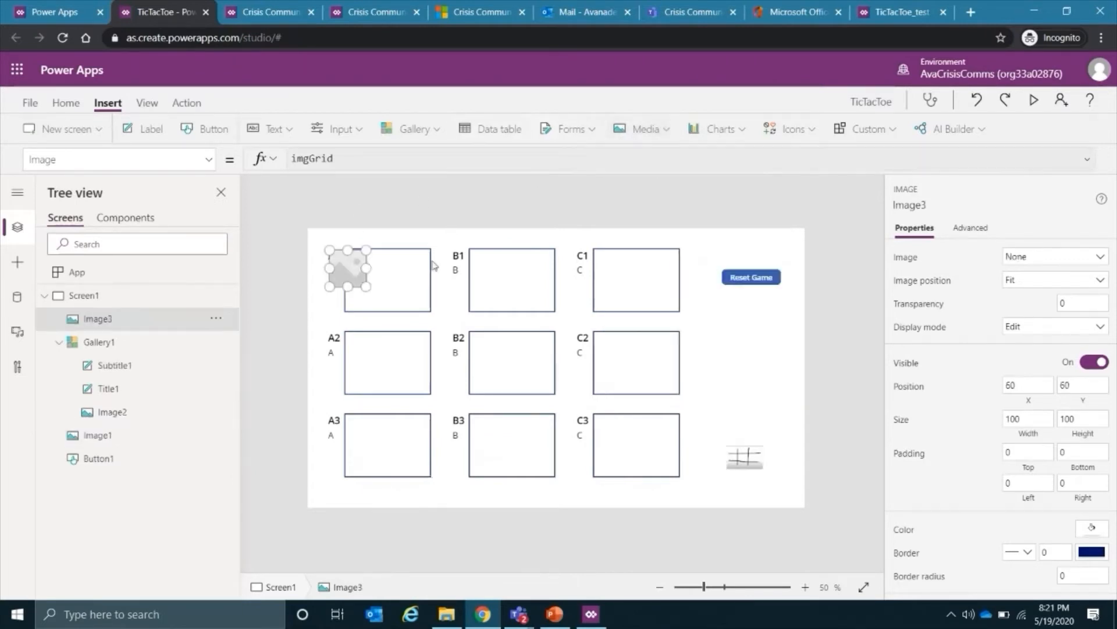
left_click_drag(357, 159, 324, 158)
left_click(394, 159)
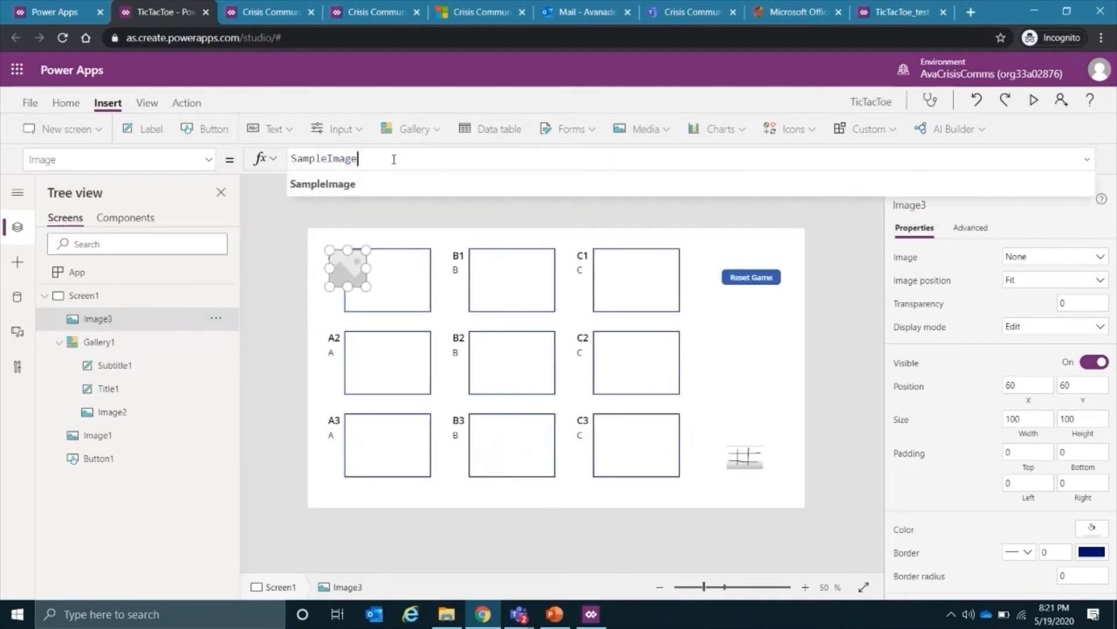
key("BackSpace")
key("BackSpace")
key("BackSpace")
key("BackSpace")
key("BackSpace")
key("BackSpace")
key("BackSpace")
key("BackSpace")
key("BackSpace")
key("BackSpace")
key("BackSpace")
type("GVState")
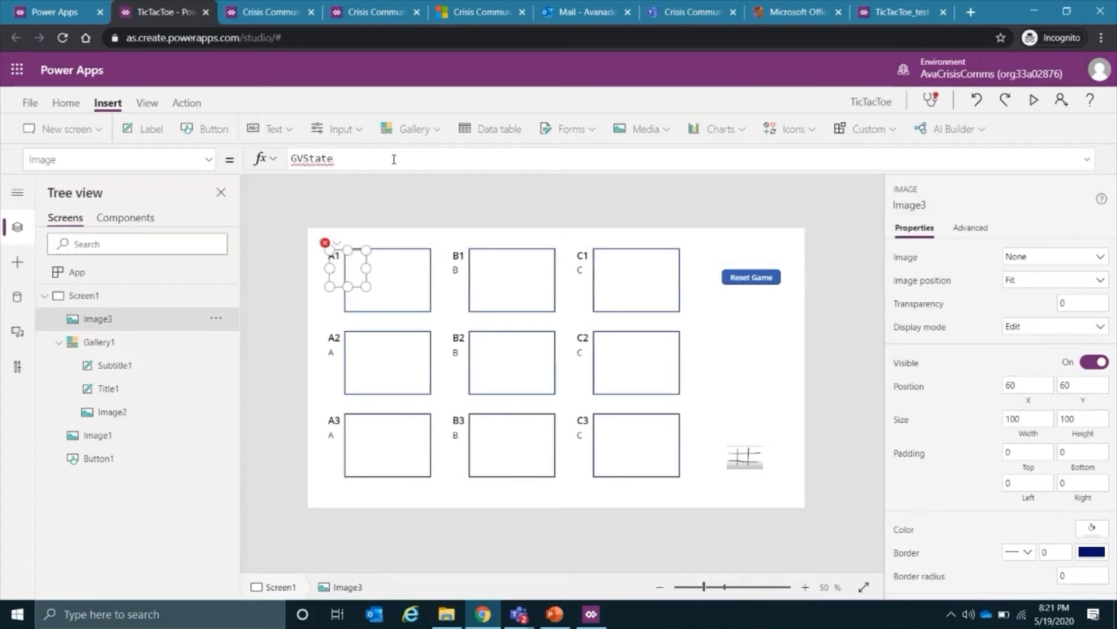
left_click_drag(357, 274, 744, 400)
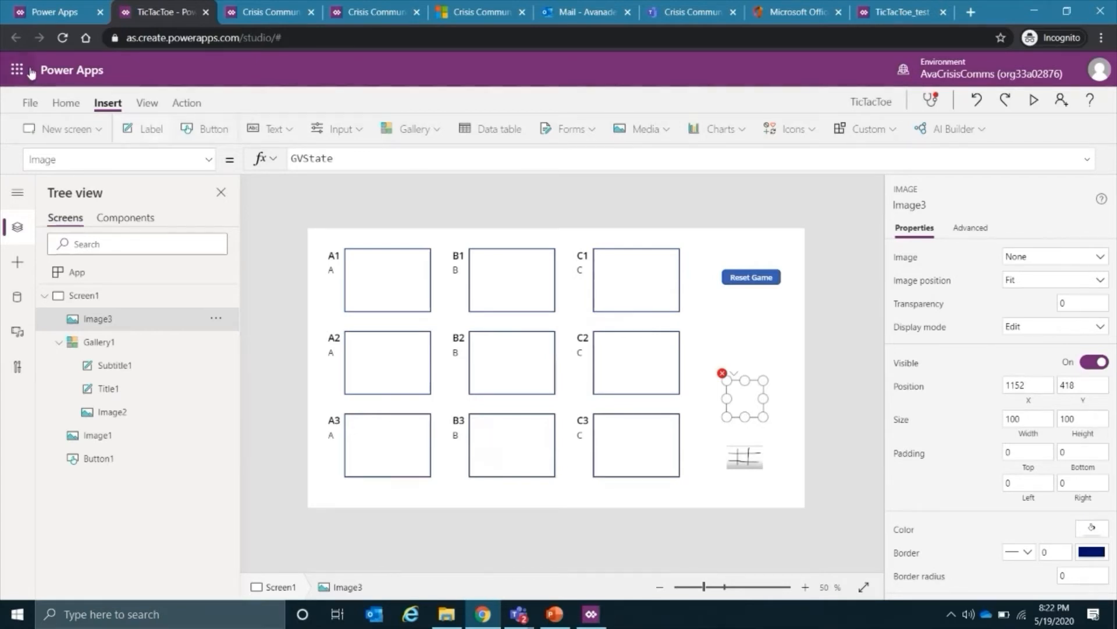
- Insert a button labelled Set X and place it below the Reset Game button at about X 1140, Y 190
left_click(213, 129)
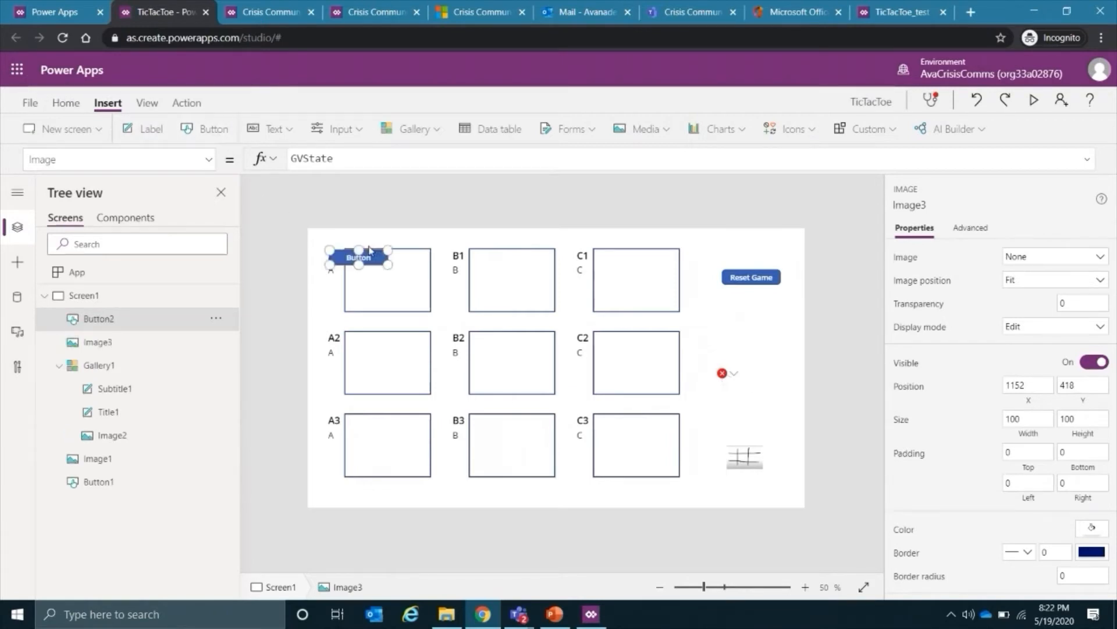
left_click(1046, 256)
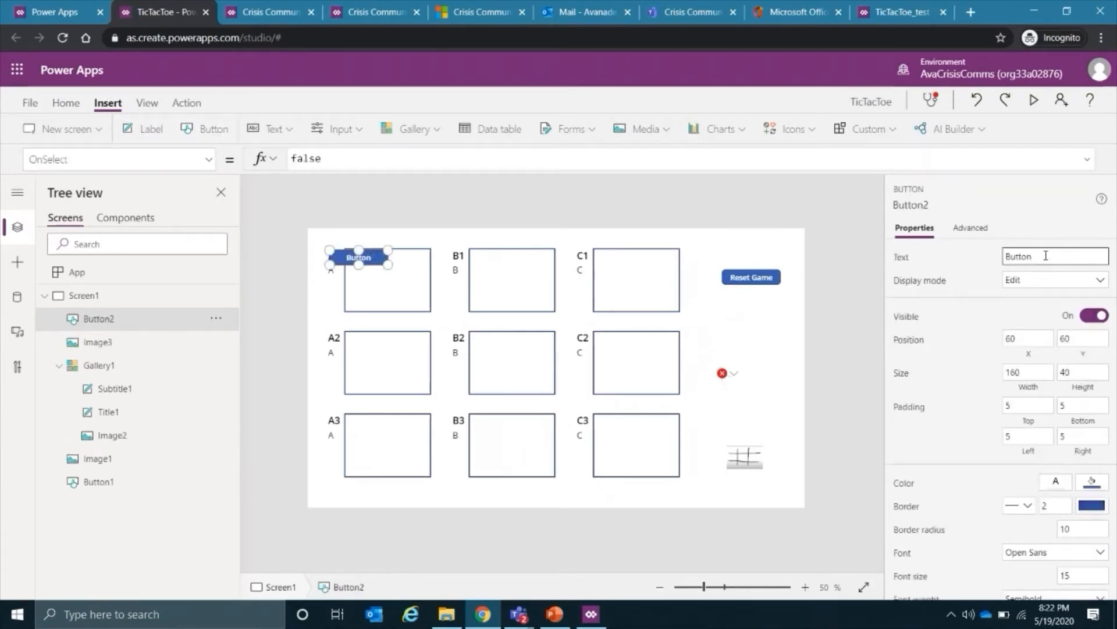
type("Set X")
left_click(376, 209)
left_click(365, 256)
left_click_drag(365, 257, 760, 304)
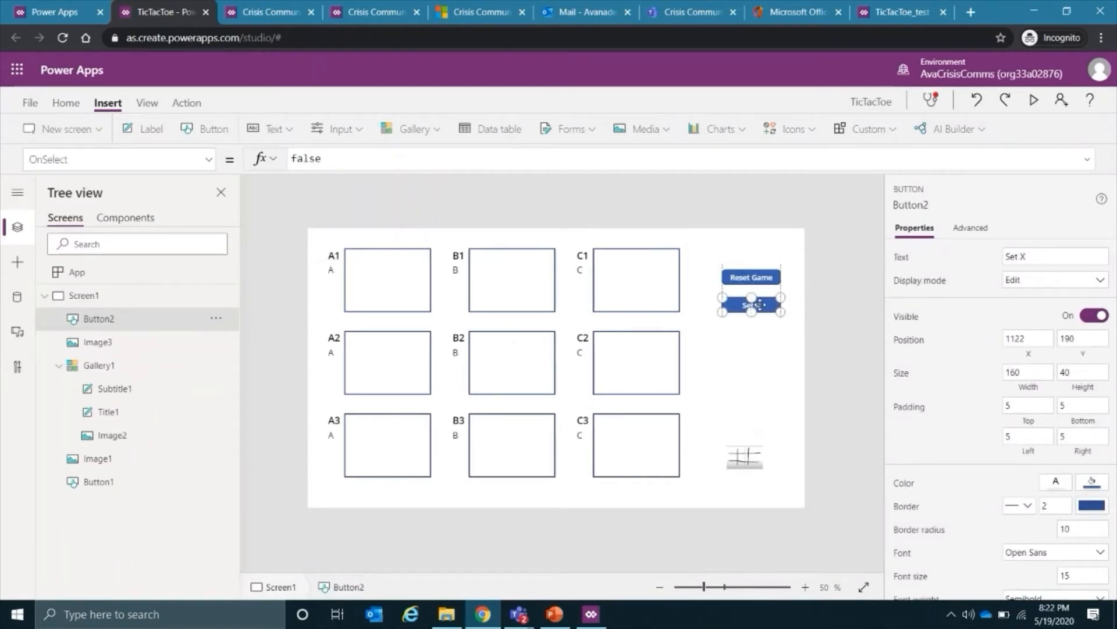
- Set the Set X button's OnSelect formula to Set(GVState,imgX)
left_click(328, 159)
key("BackSpace")
key("BackSpace")
key("BackSpace")
key("BackSpace")
key("BackSpace")
type("Set(G")
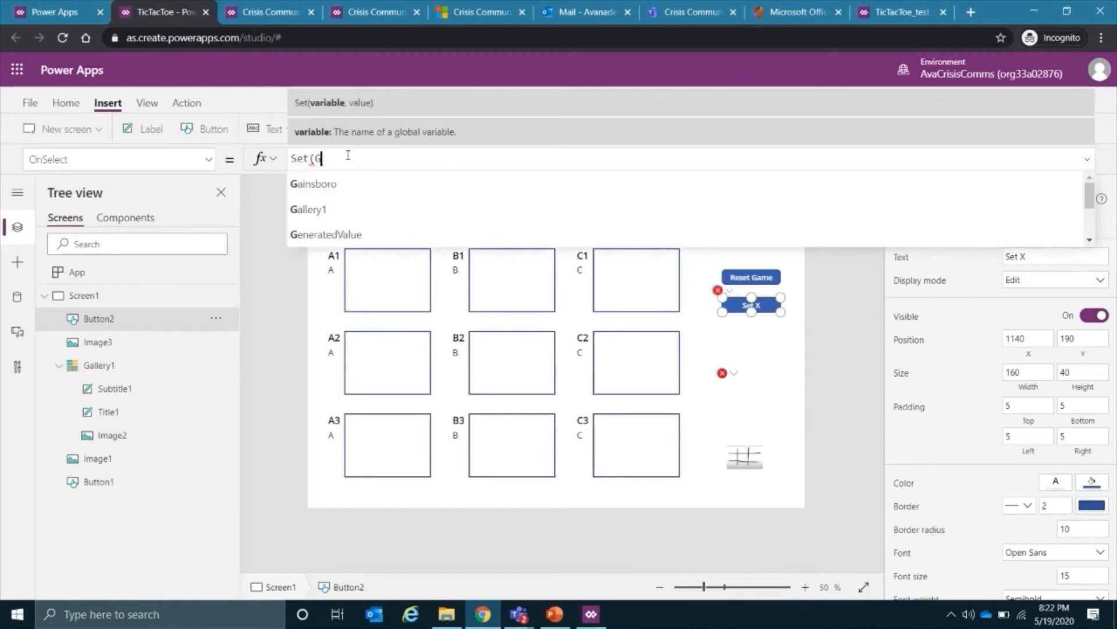
type("VState,img")
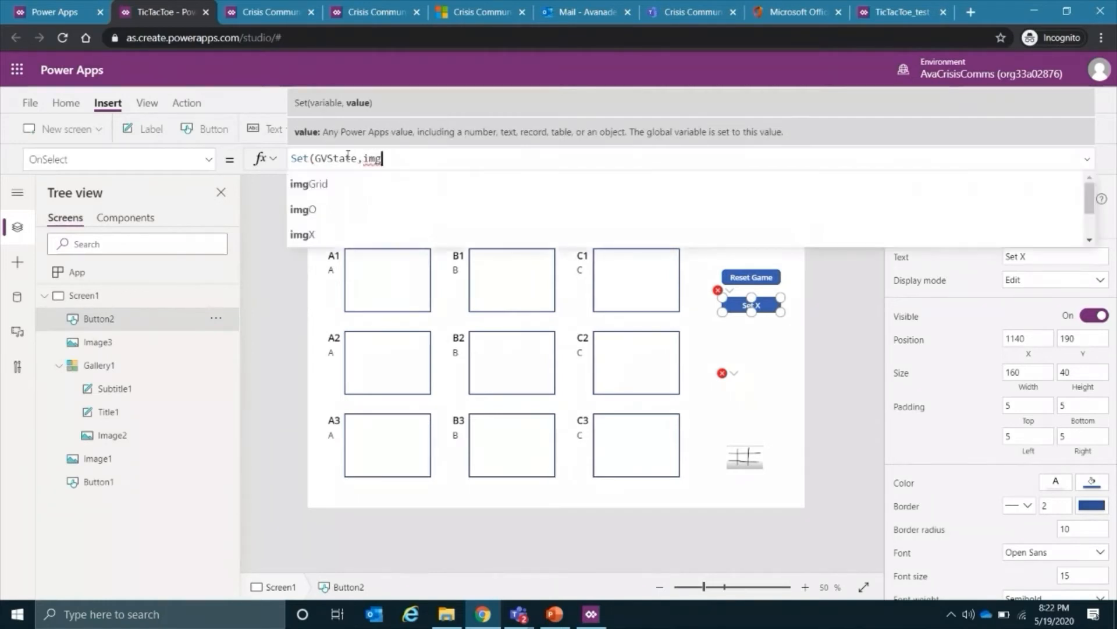
type("X)")
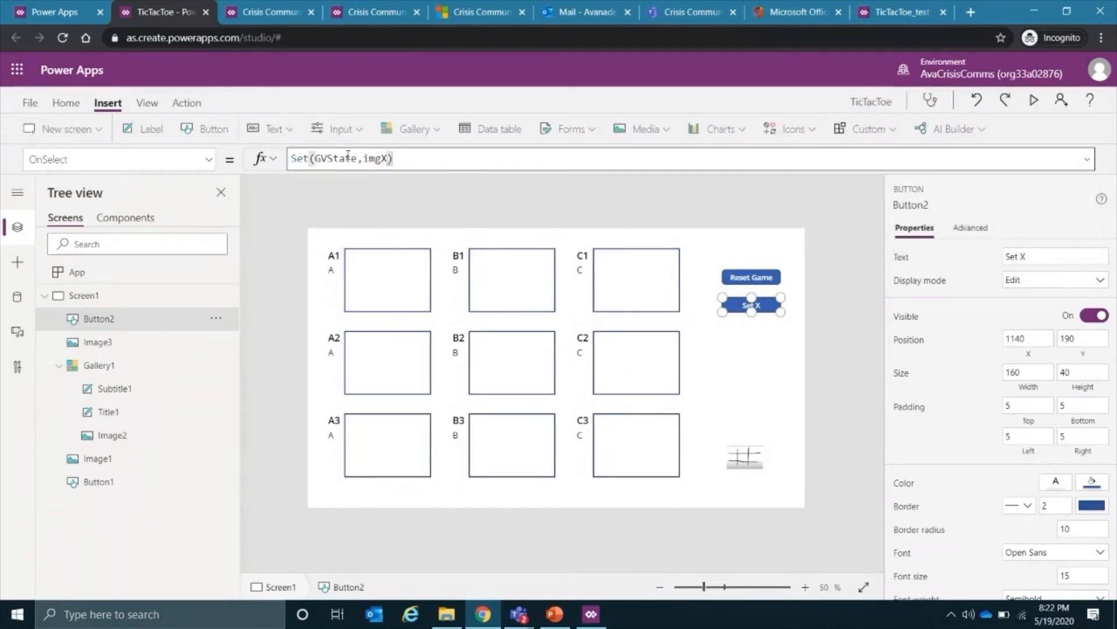
left_click(763, 305)
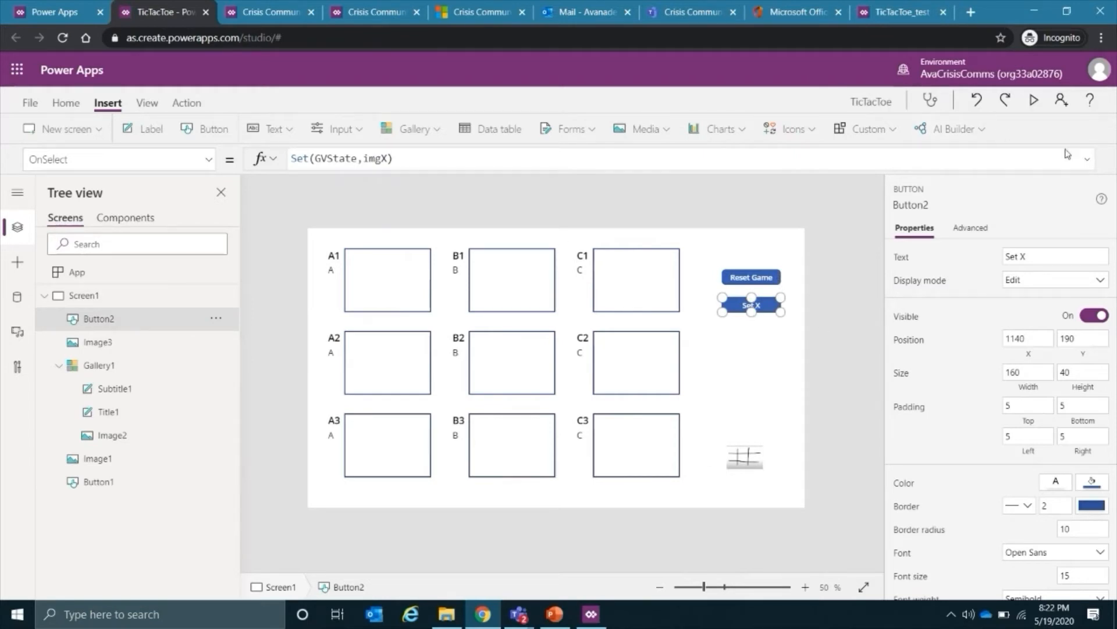
- Preview the app, test the Set X button and return to the editor
left_click(1035, 102)
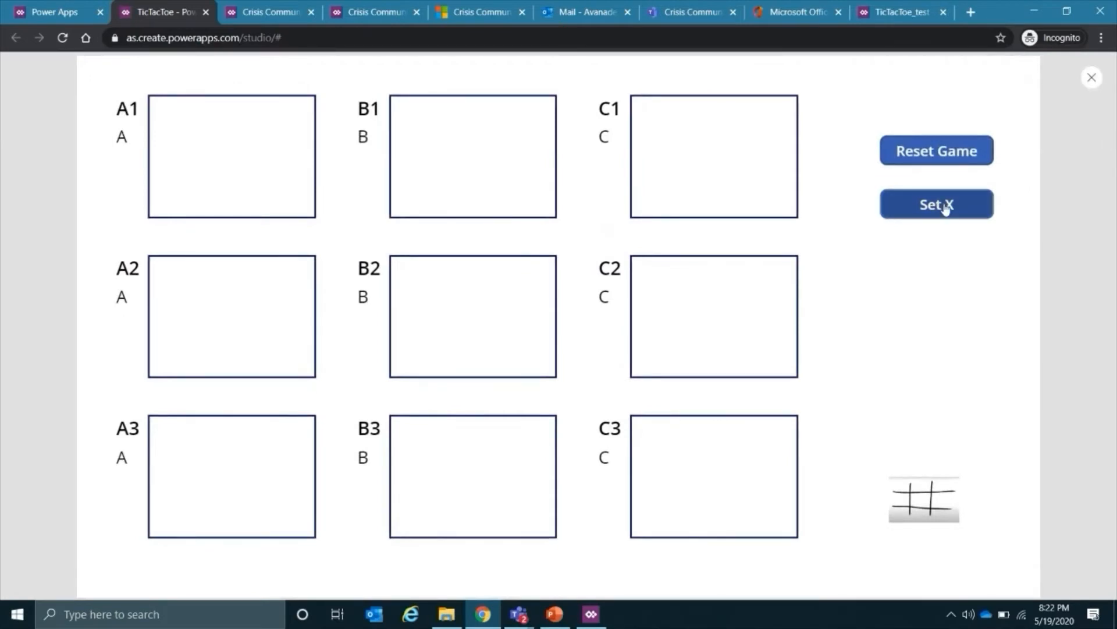
left_click(942, 212)
left_click(943, 212)
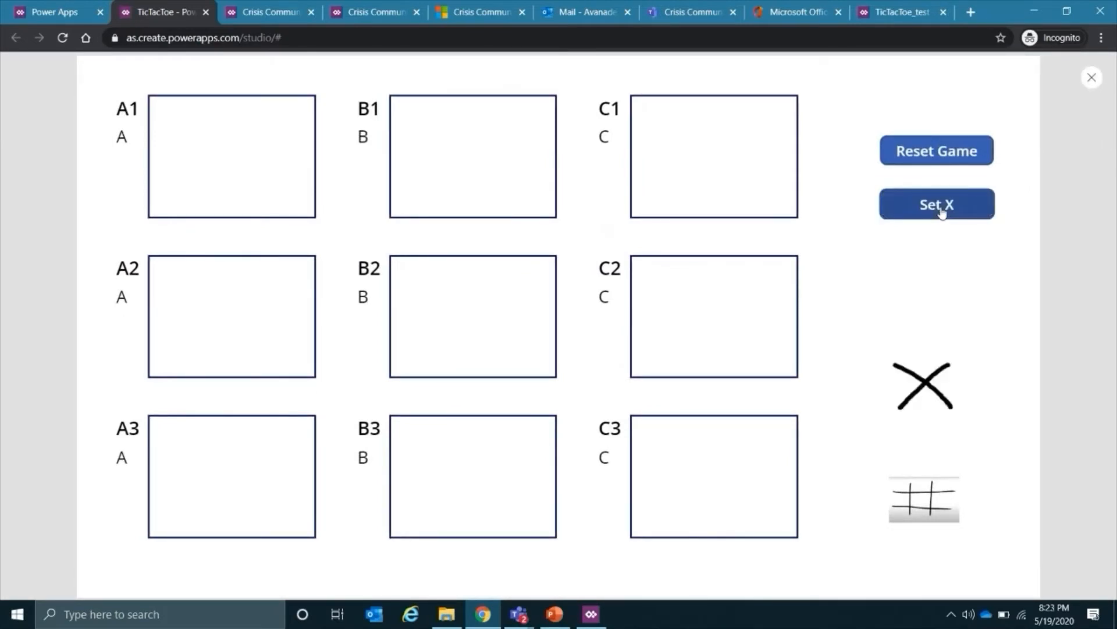
left_click(1091, 82)
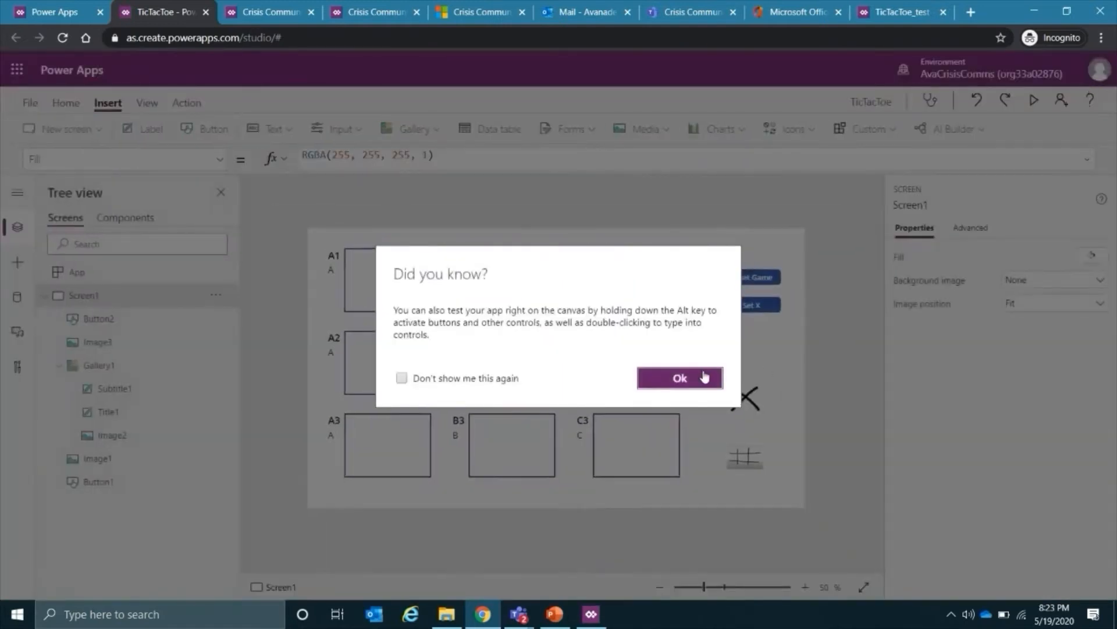
- Duplicate the Set X button, place the copy below it at X 1140, Y 280, and label it Set O
left_click(702, 378)
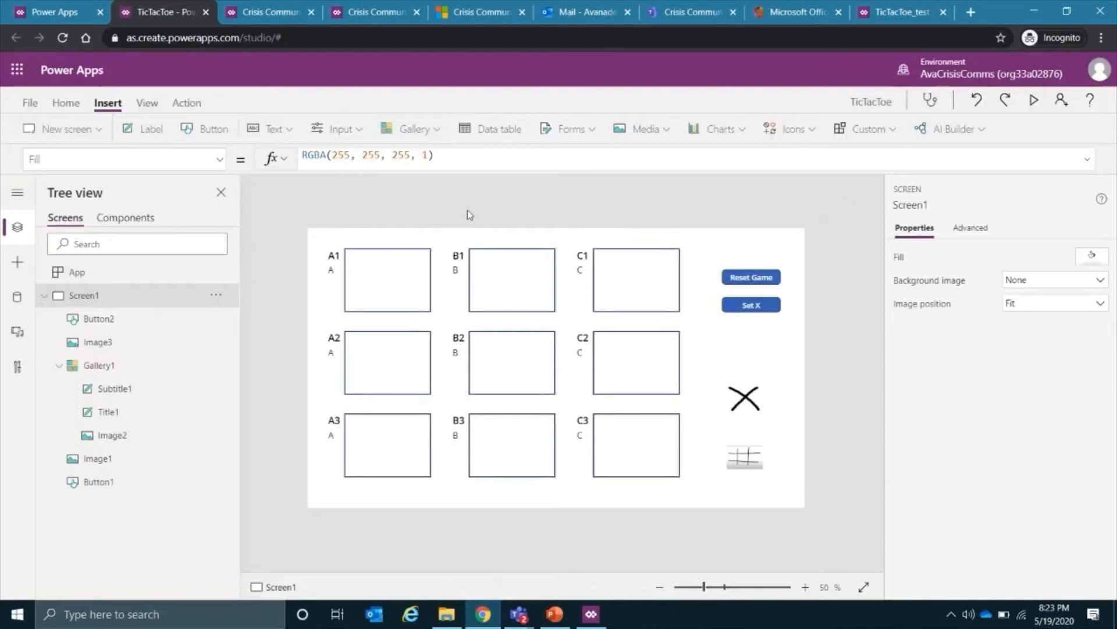
left_click(772, 304)
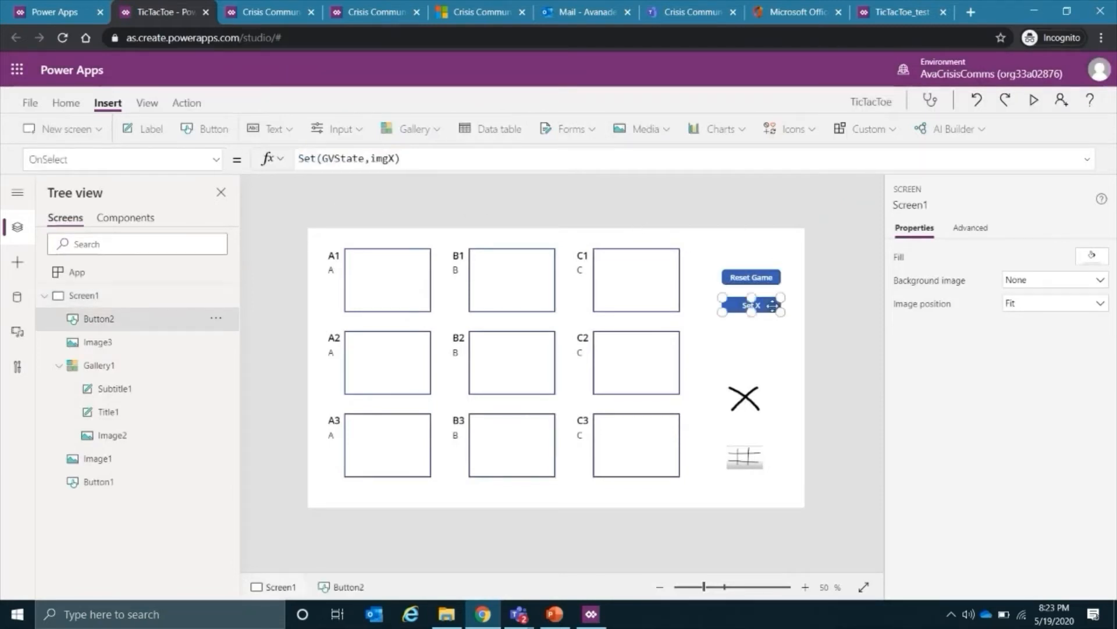
key("ctrl+c")
key("ctrl+v")
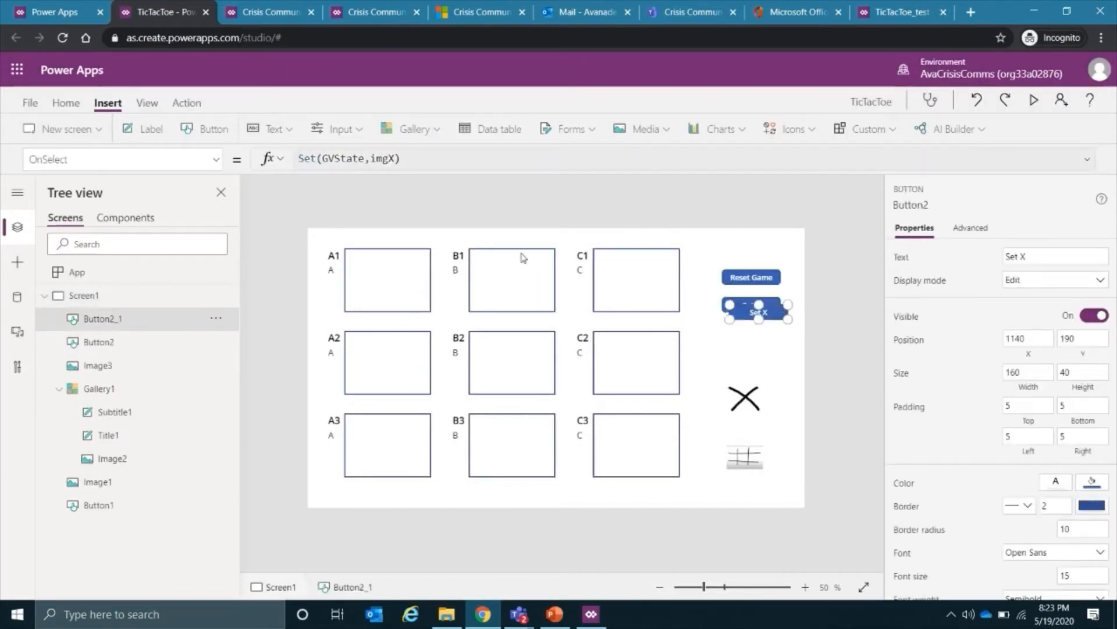
left_click_drag(774, 309, 766, 340)
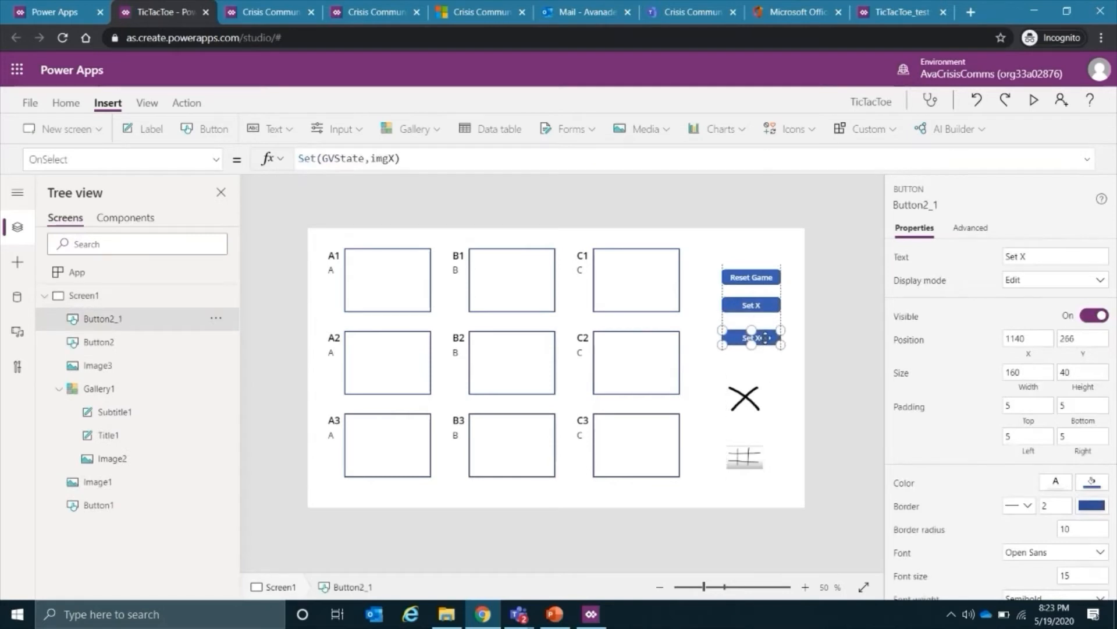
left_click(1033, 256)
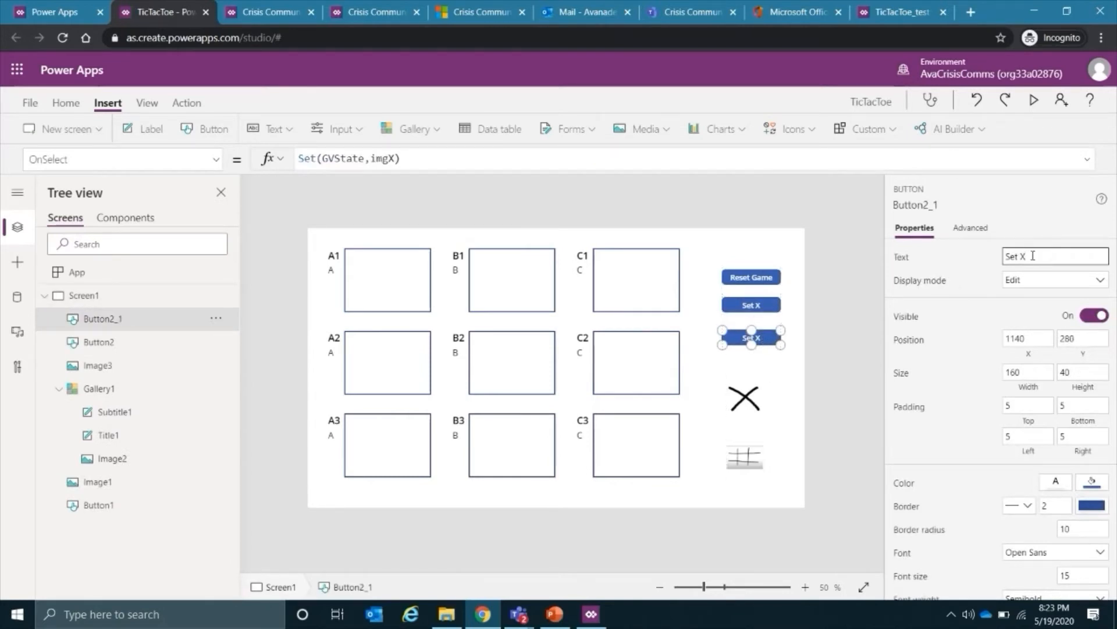
type("O")
- Set the Set O button's OnSelect formula to Set(GVState,imgO)
left_click(764, 342)
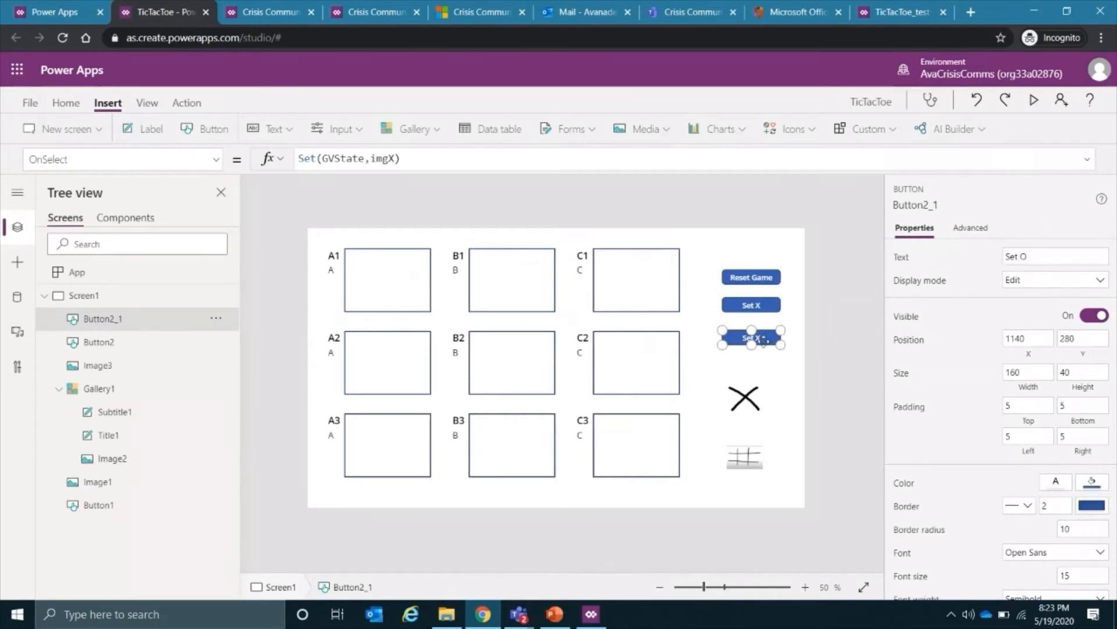
left_click(396, 161)
key("BackSpace")
type("O")
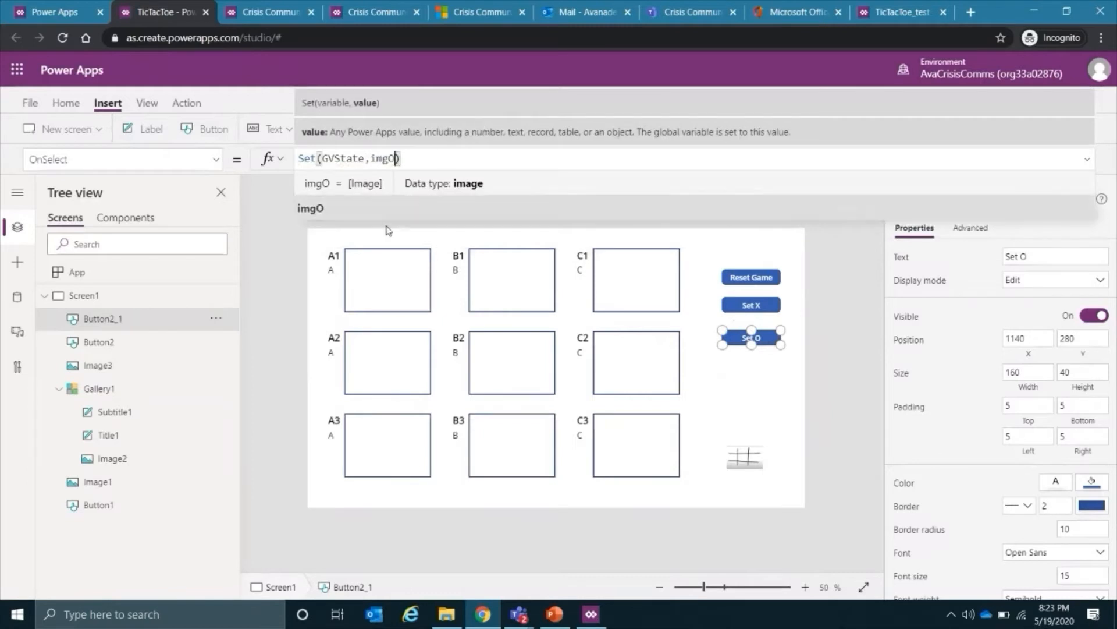
left_click(284, 308)
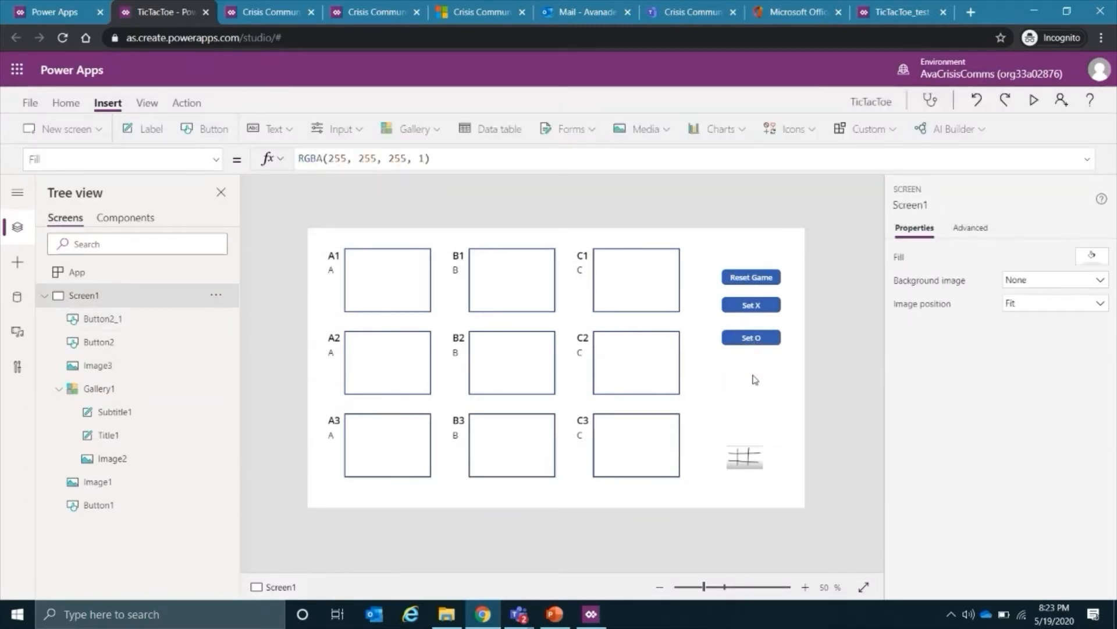
- Preview the app, test the Set O button and return to the editor
left_click(1034, 100)
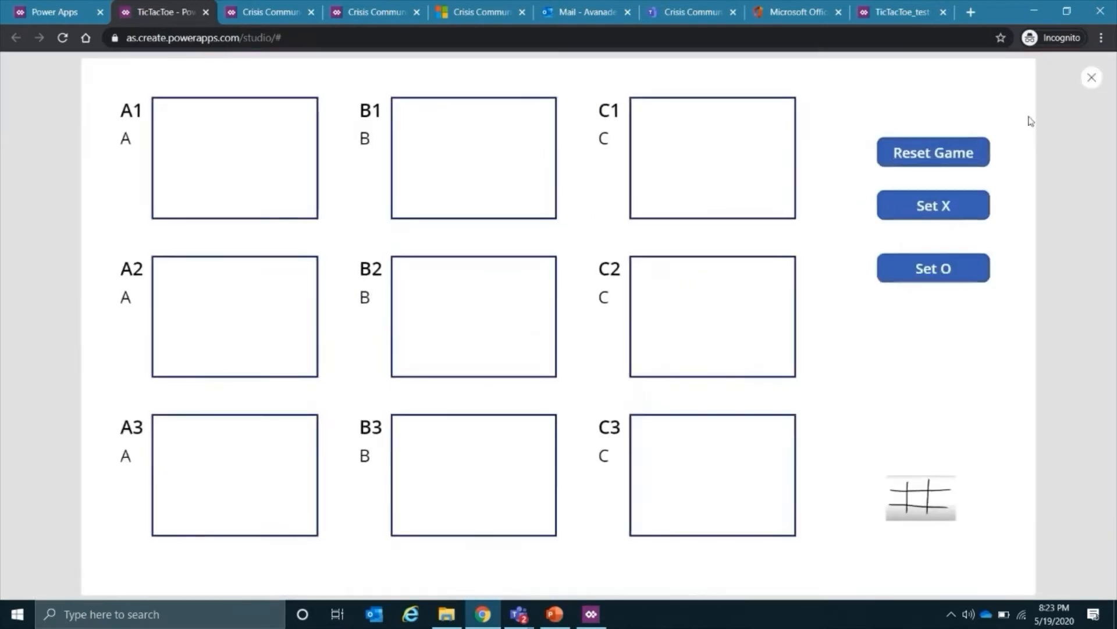
left_click(937, 283)
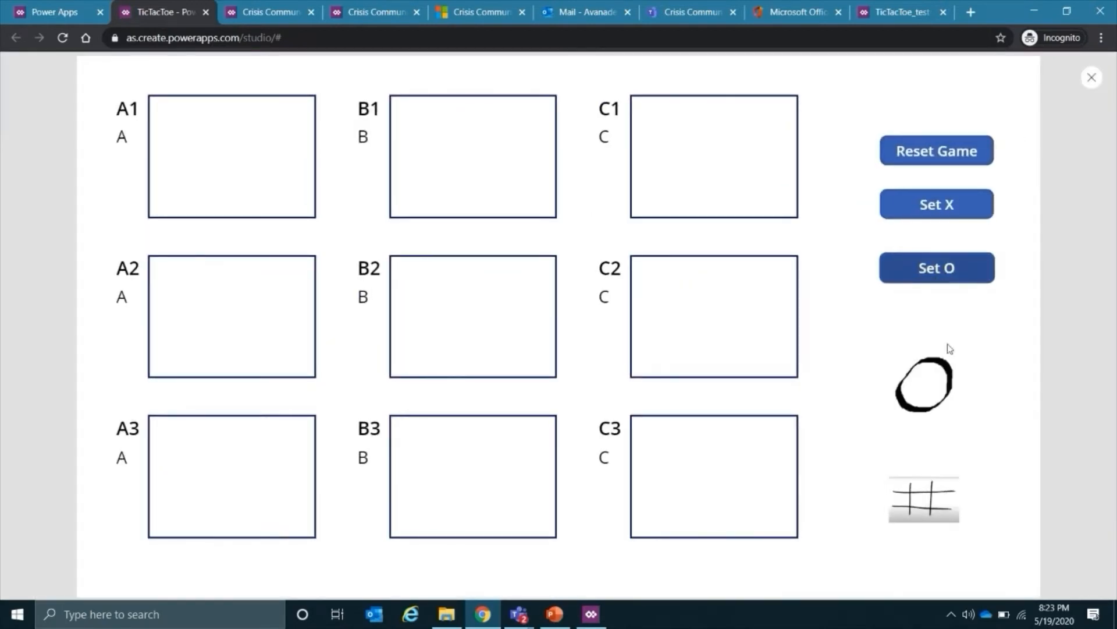
left_click(1092, 78)
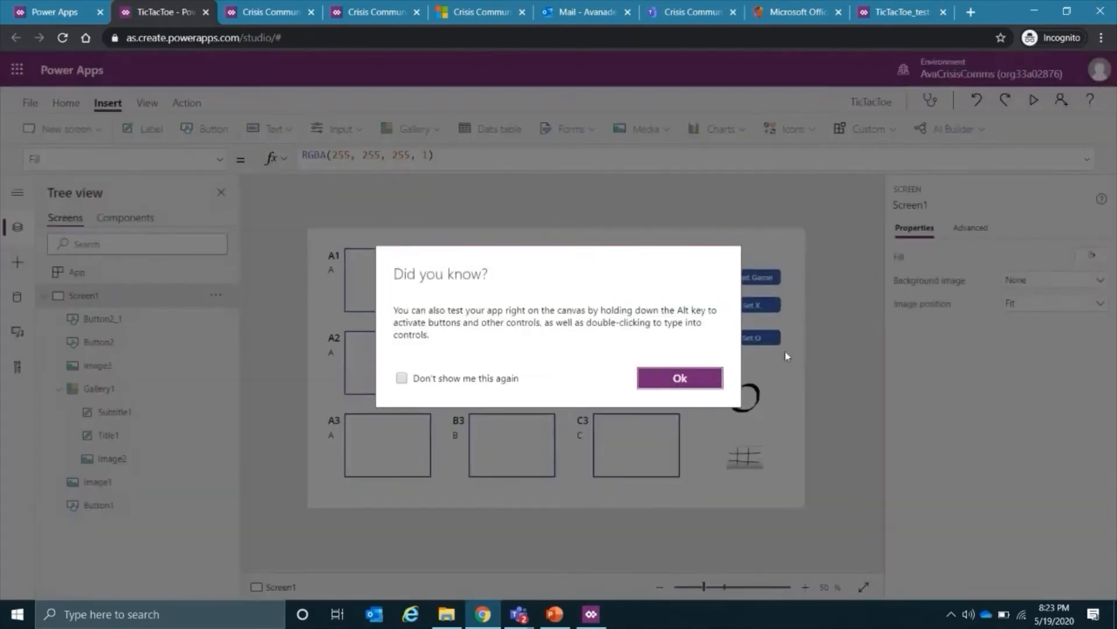
left_click(690, 383)
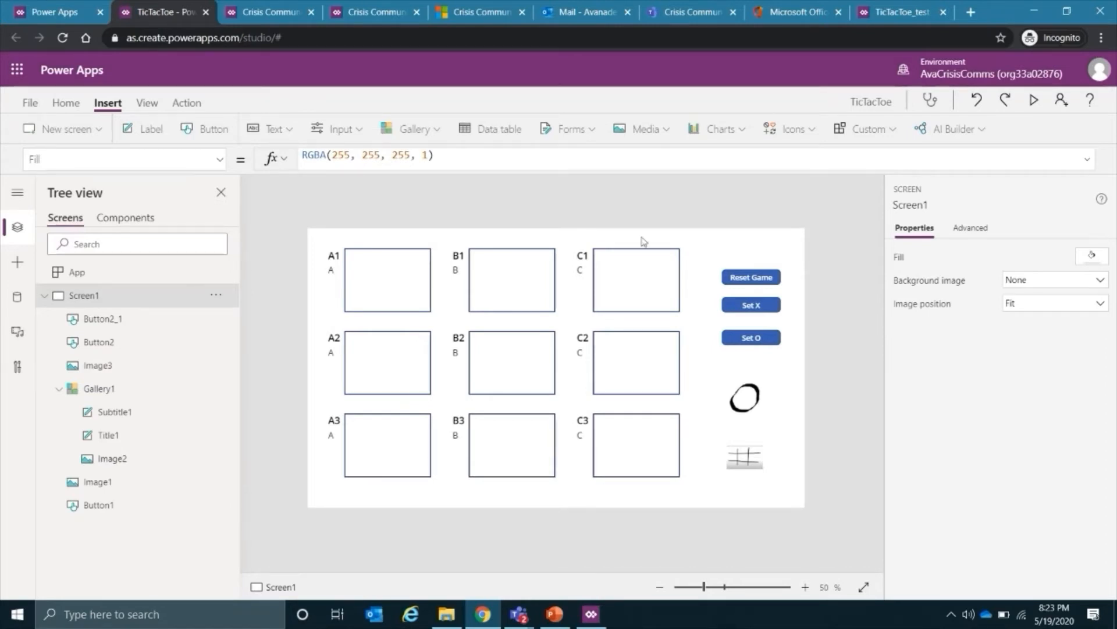
- Set the OnSelect formula of the image inside the gallery to Patch(MyGame,First(Filter(MyGame,Code=ThisItem.Code)),{State:GVState});
left_click(365, 270)
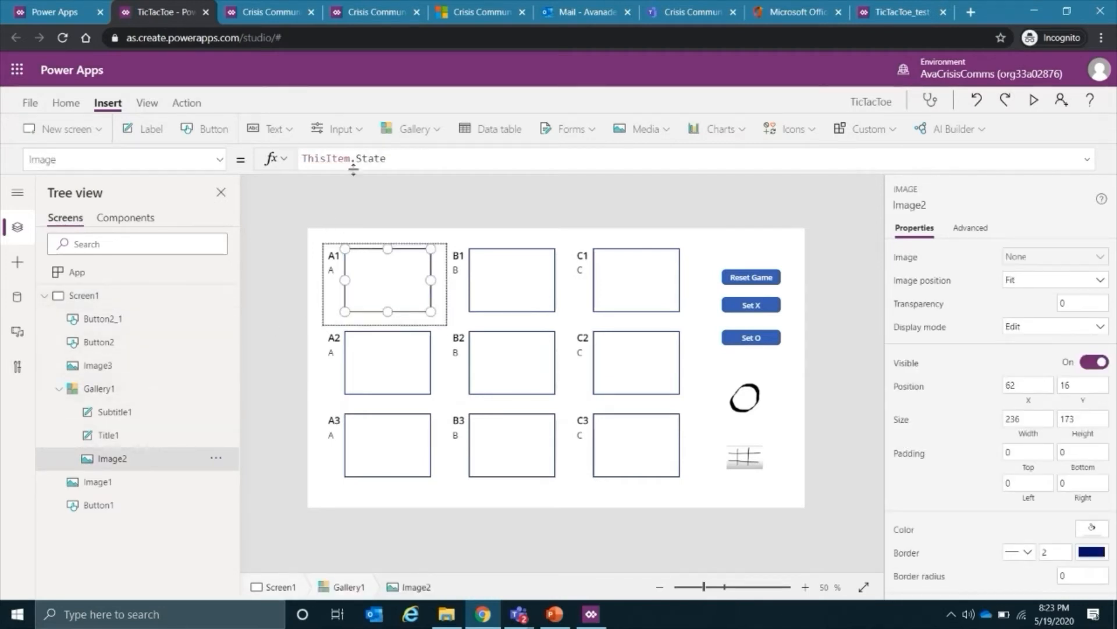
left_click(165, 164)
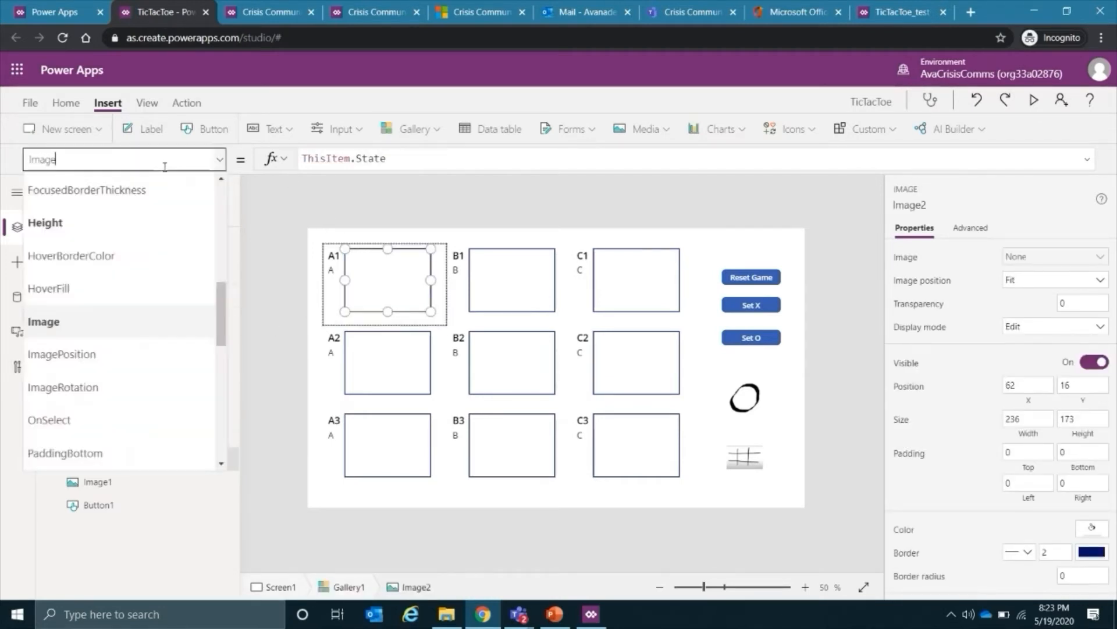
key("BackSpace")
key("BackSpace")
key("BackSpace")
key("BackSpace")
key("BackSpace")
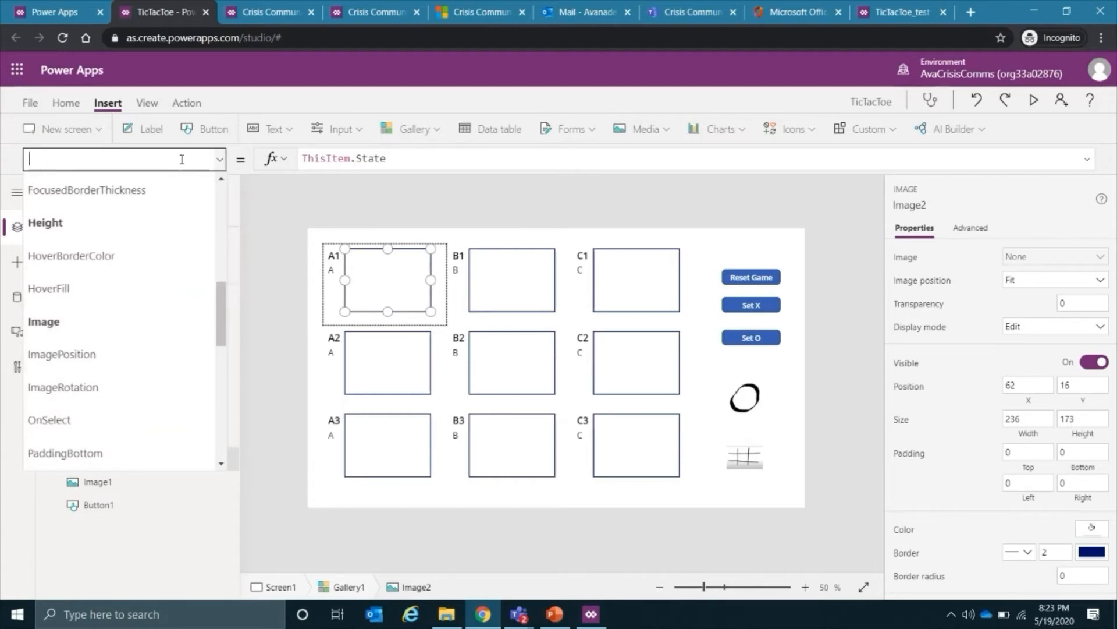
type("OnSelect")
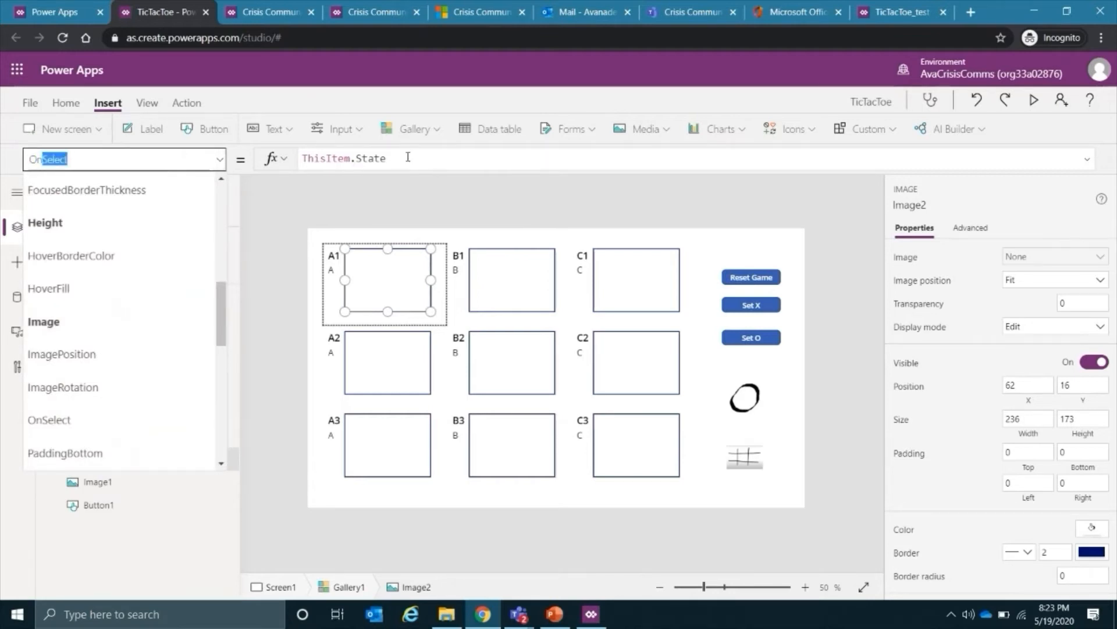
left_click(408, 156)
key("BackSpace")
key("BackSpace")
key("BackSpace")
key("BackSpace")
key("BackSpace")
key("BackSpace")
key("BackSpace")
key("BackSpace")
key("BackSpace")
key("BackSpace")
key("BackSpace")
key("BackSpace")
key("BackSpace")
key("BackSpace")
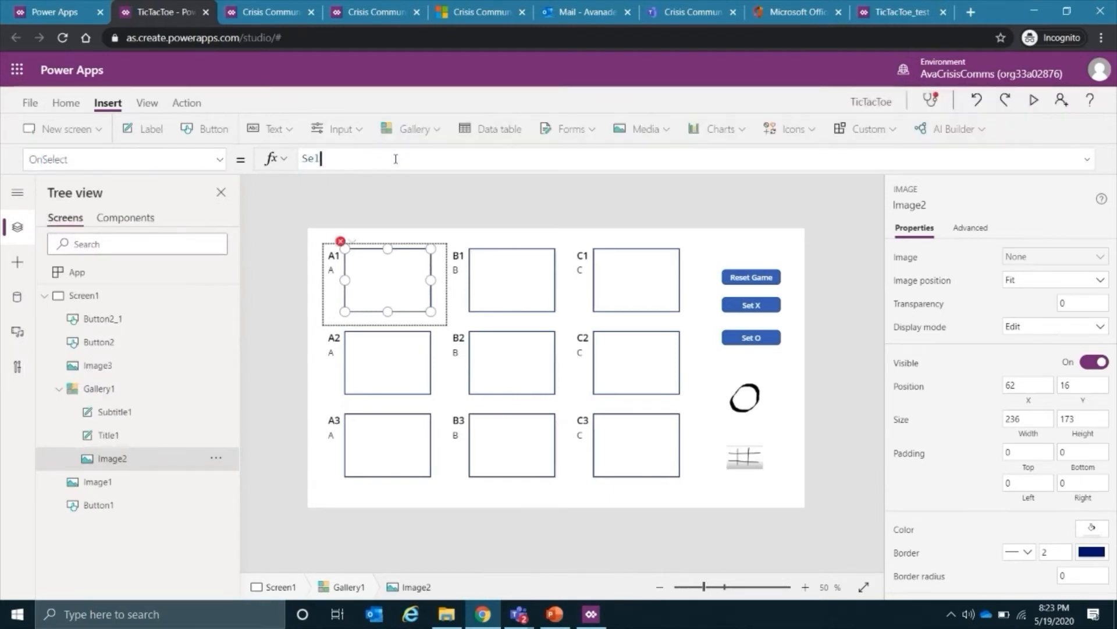
type("Patch(")
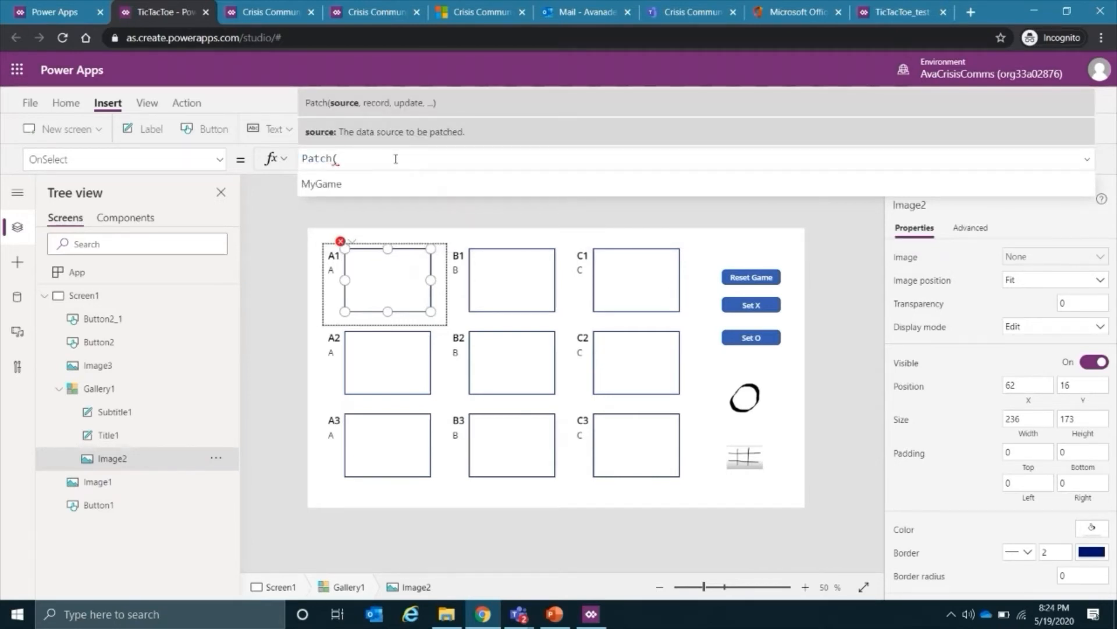
type("MyGame")
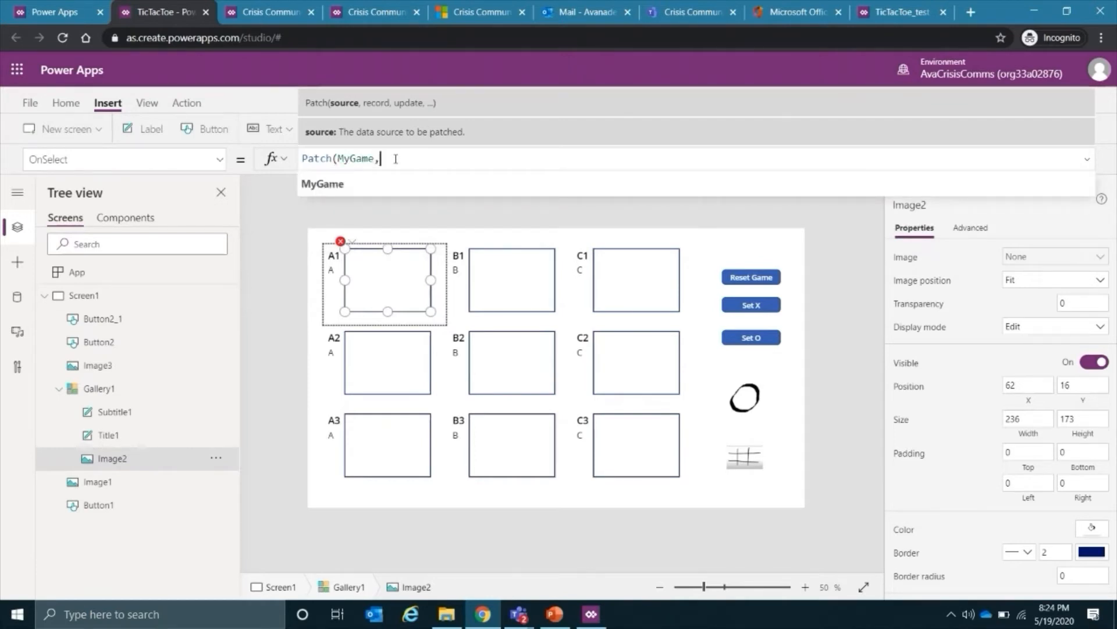
type(",")
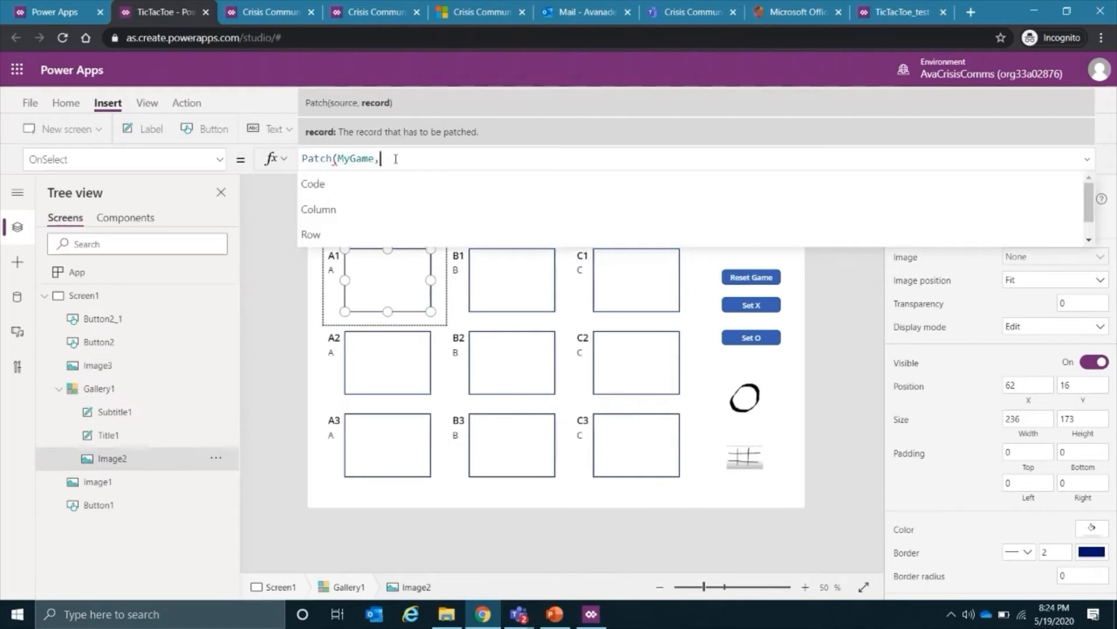
type("First")
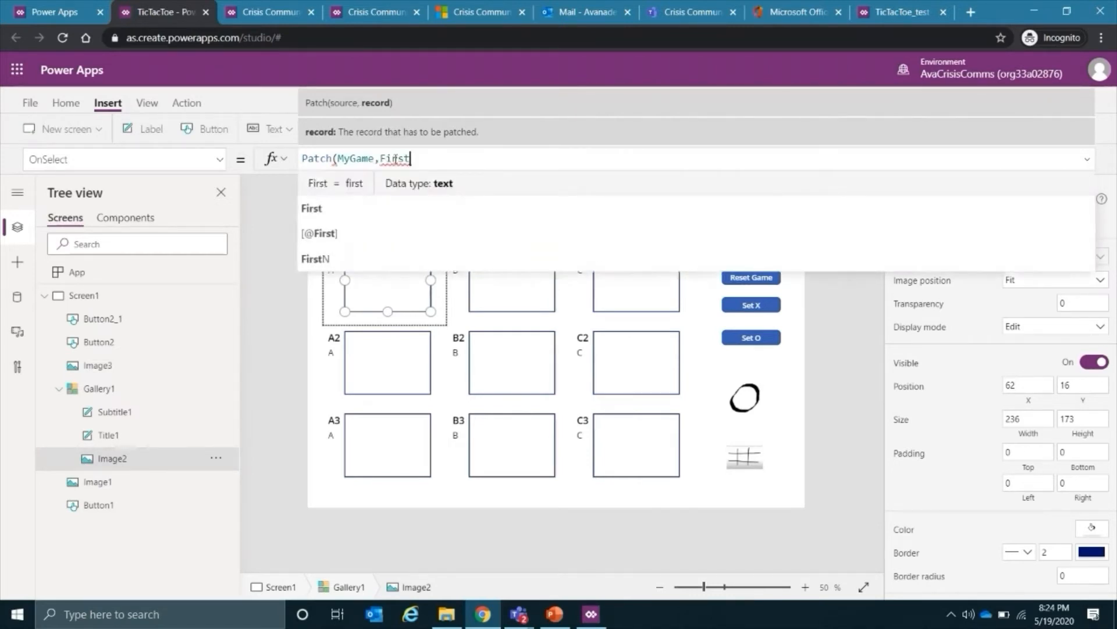
type("(")
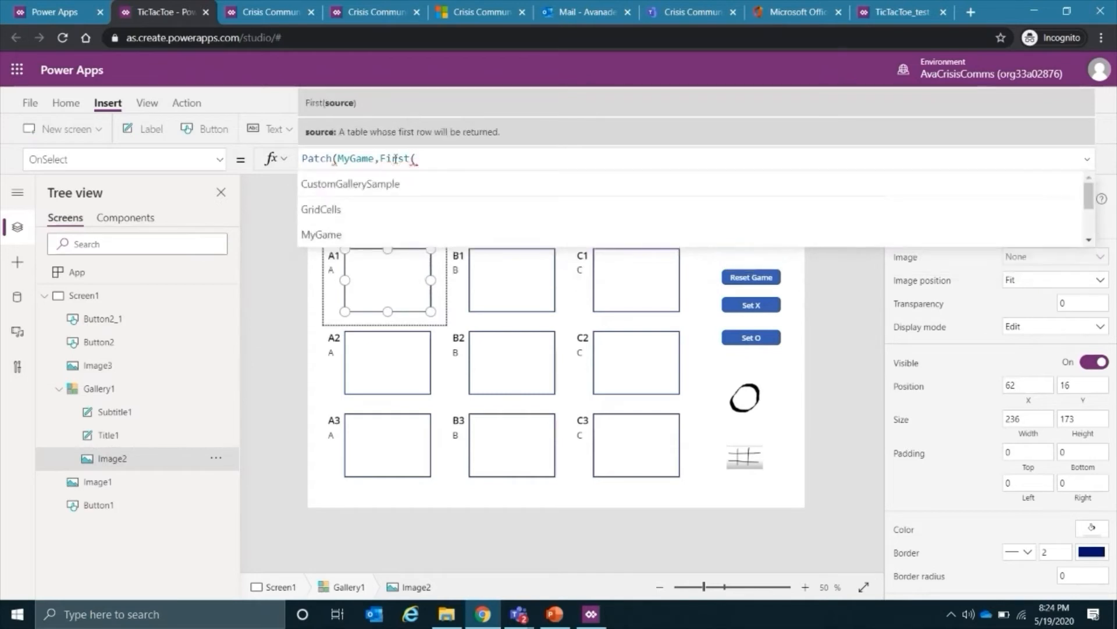
type("Filter")
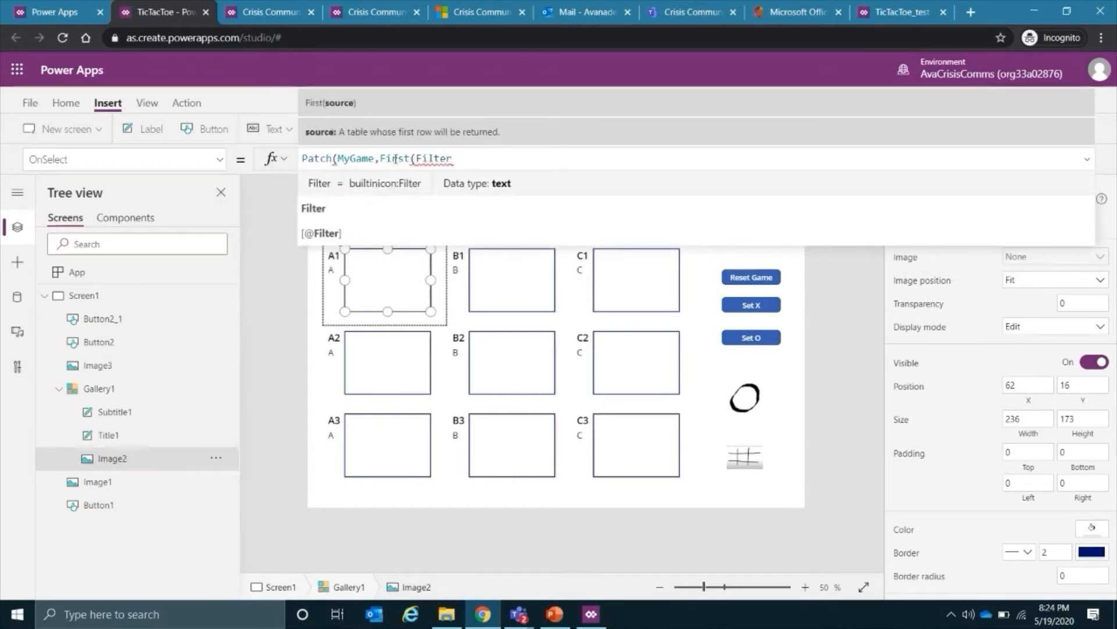
type("(M")
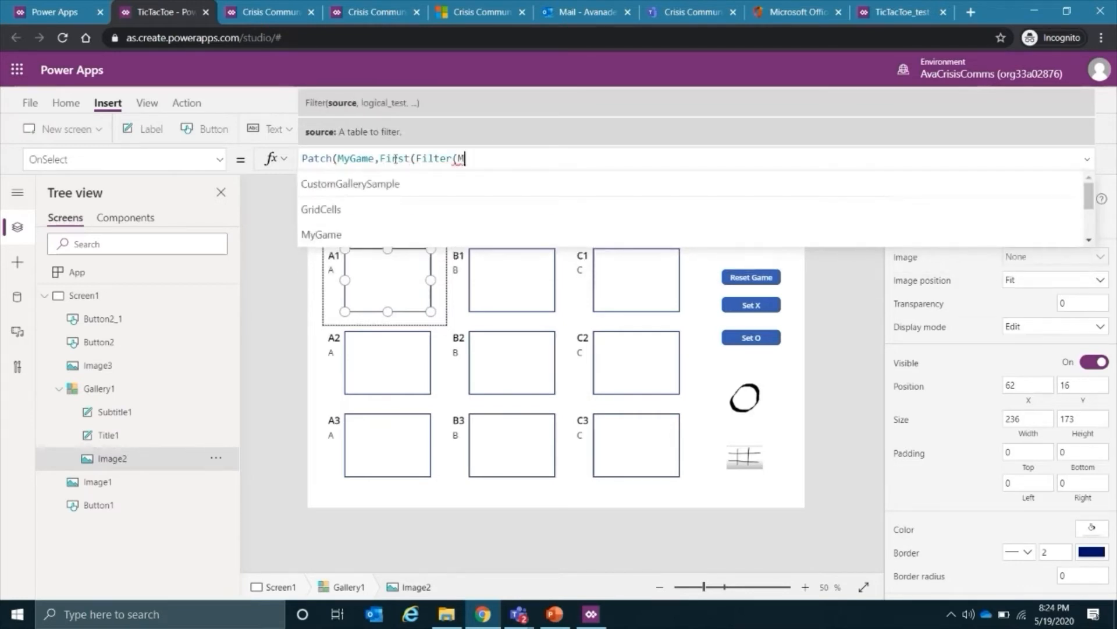
type("yGame,T")
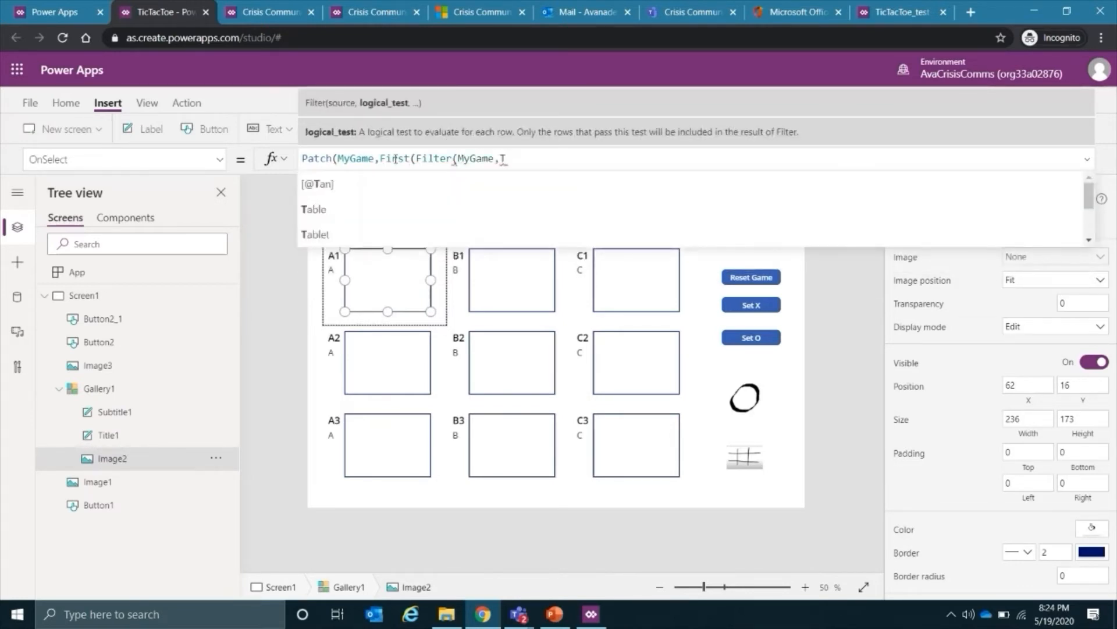
key("BackSpace")
type("Code=Thi")
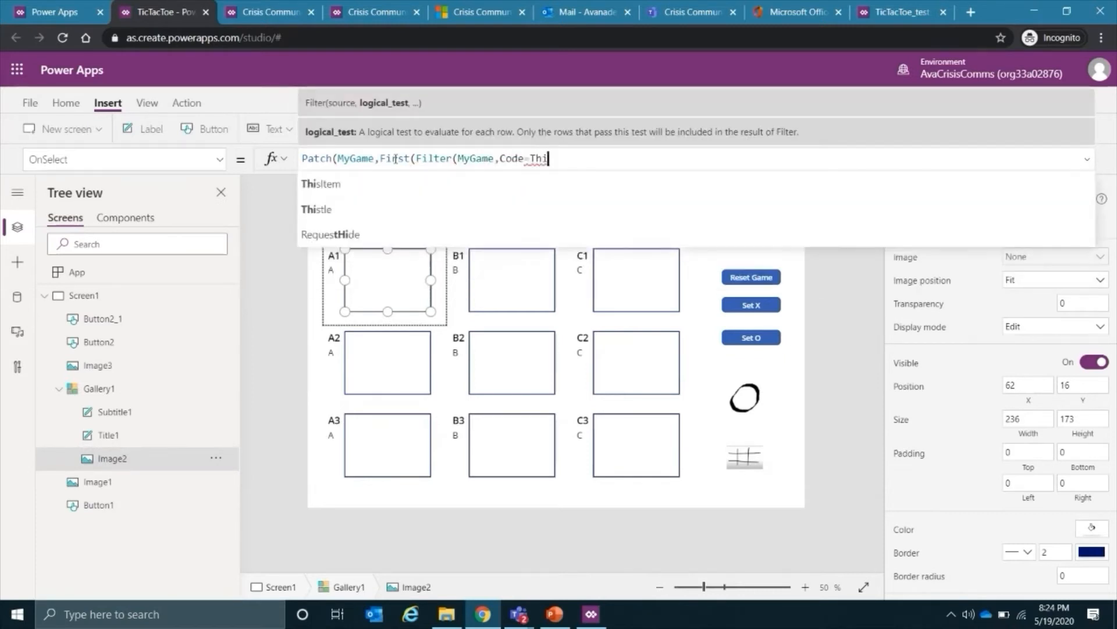
type("sItem.Cod")
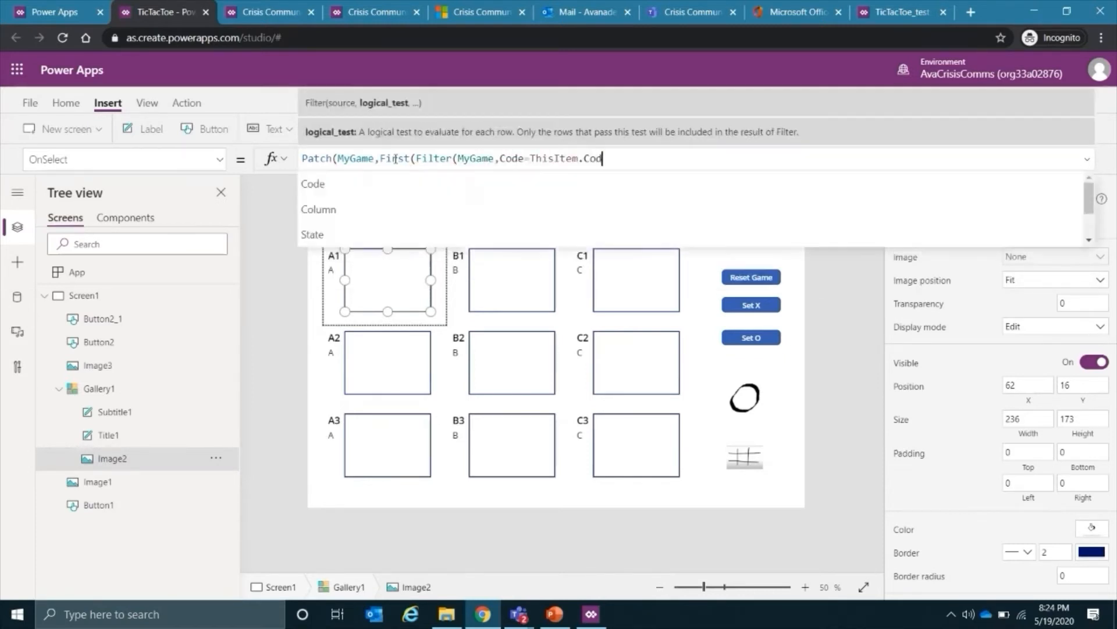
type("e))")
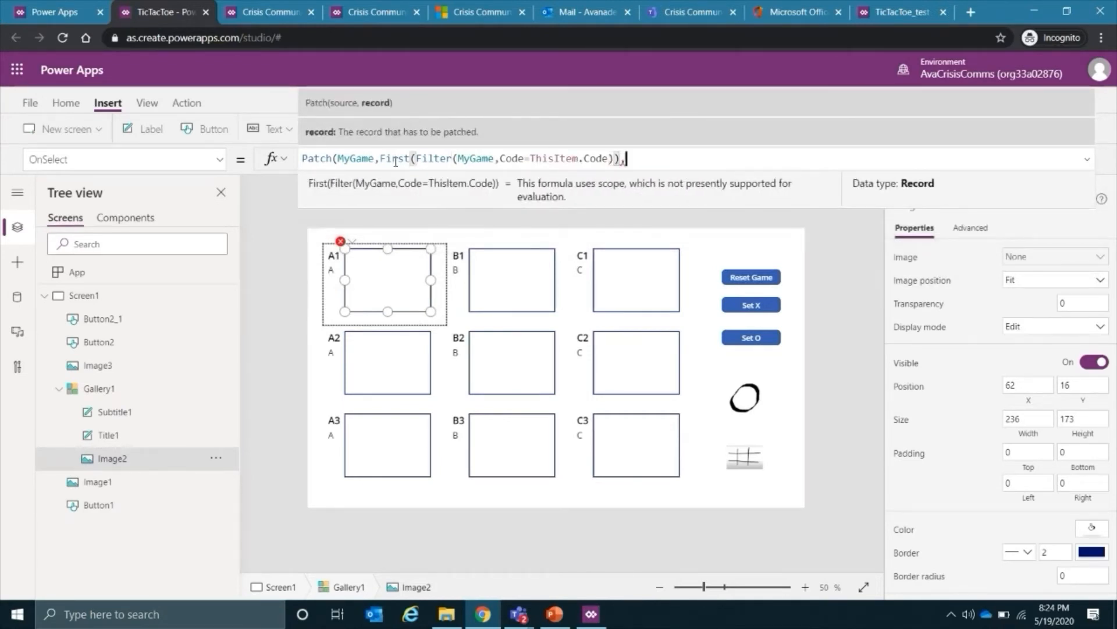
type(",")
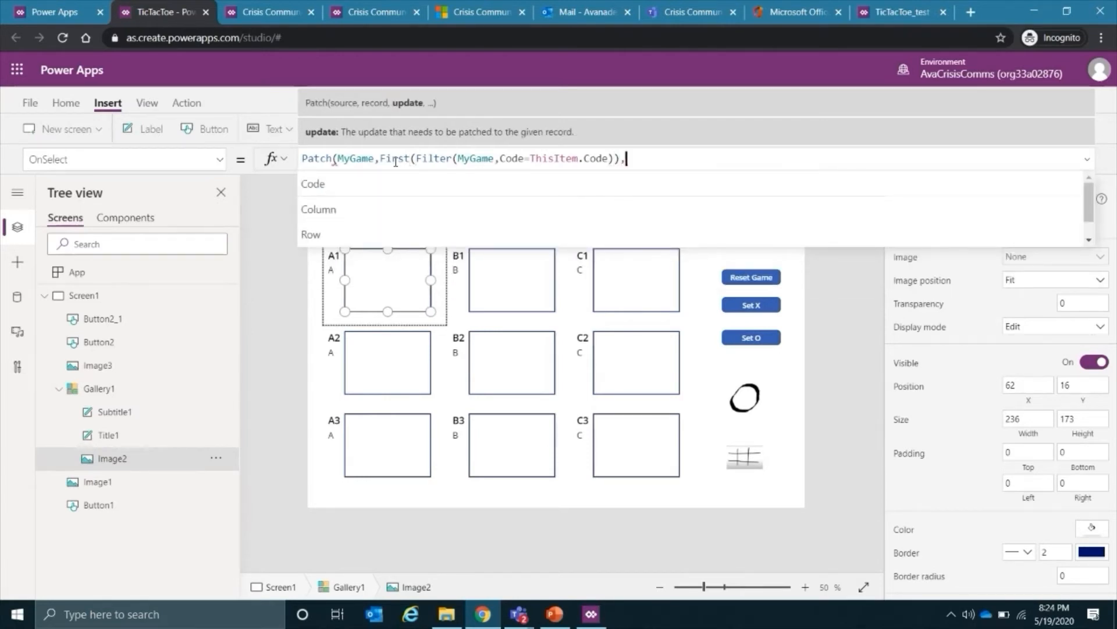
type("{State")
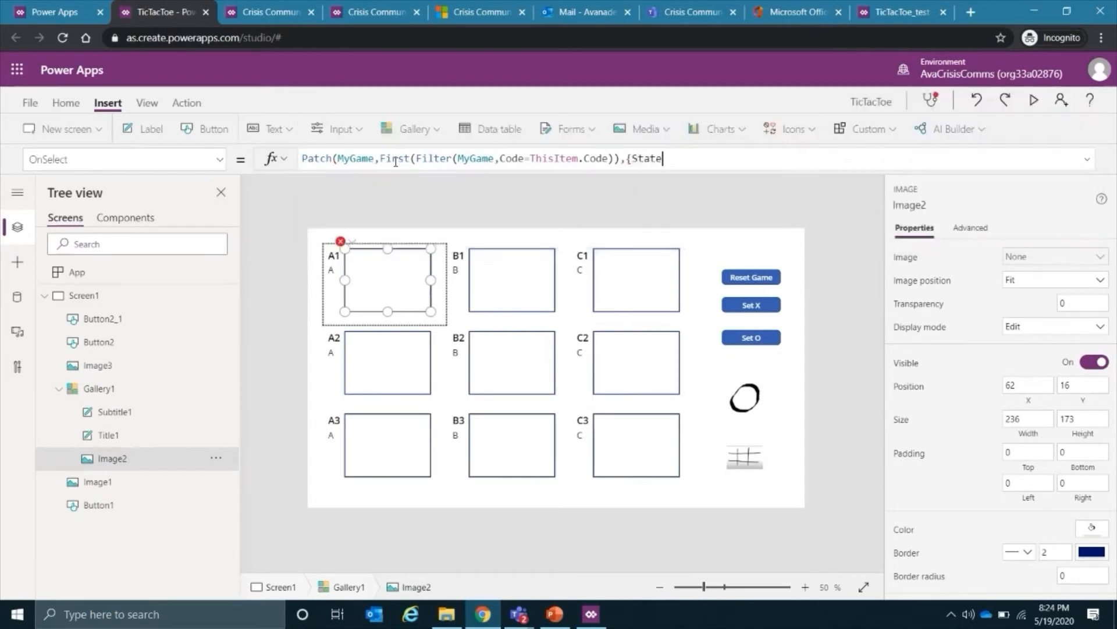
type(":")
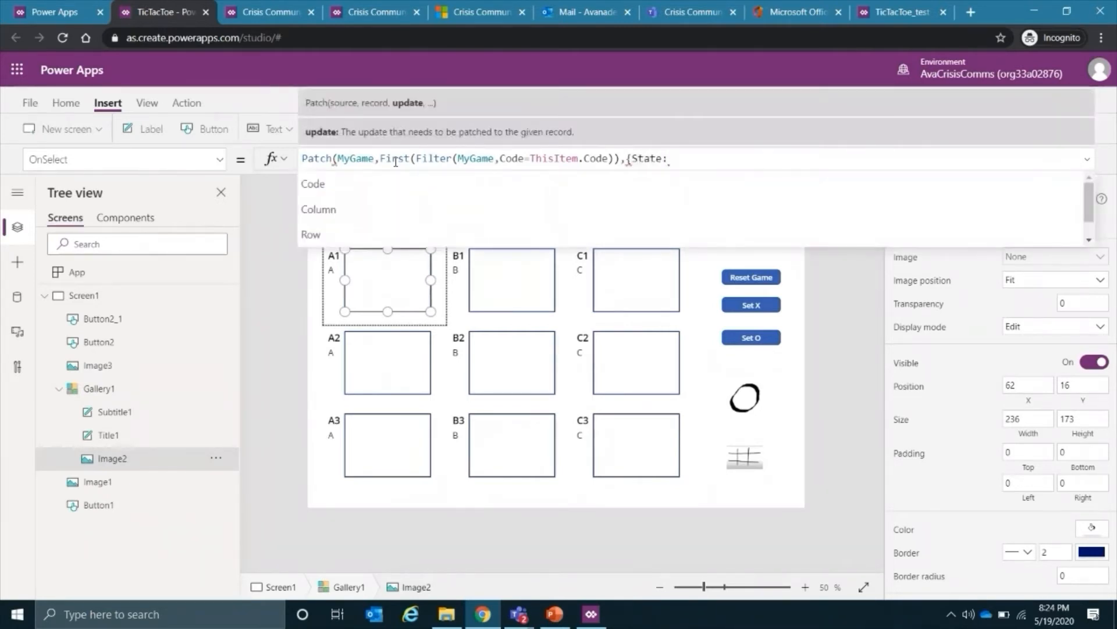
type("GVState")
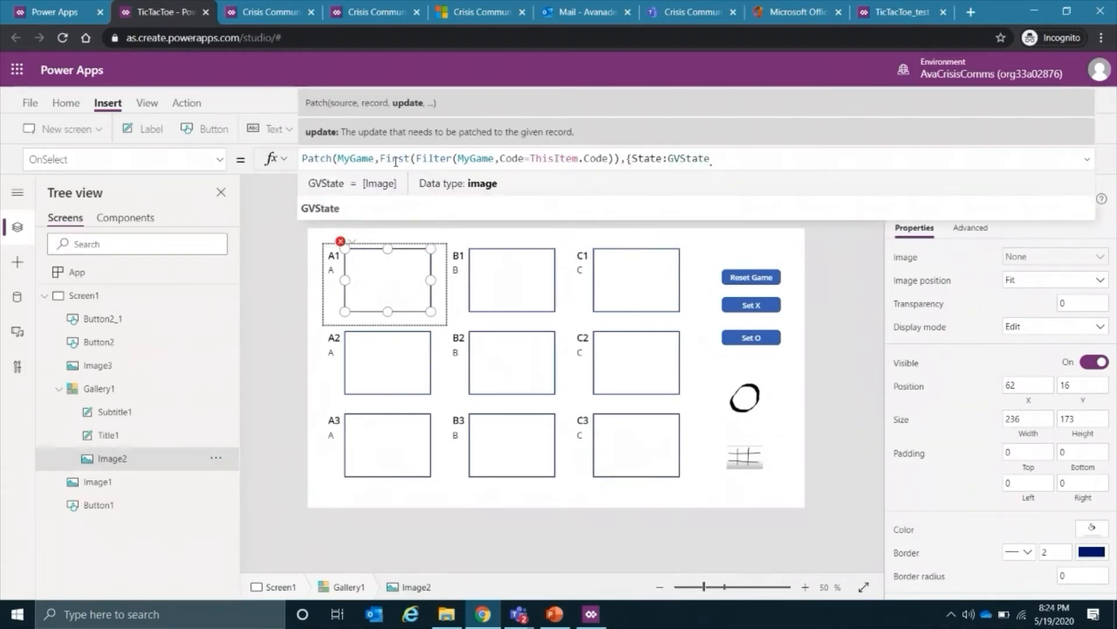
type("}")
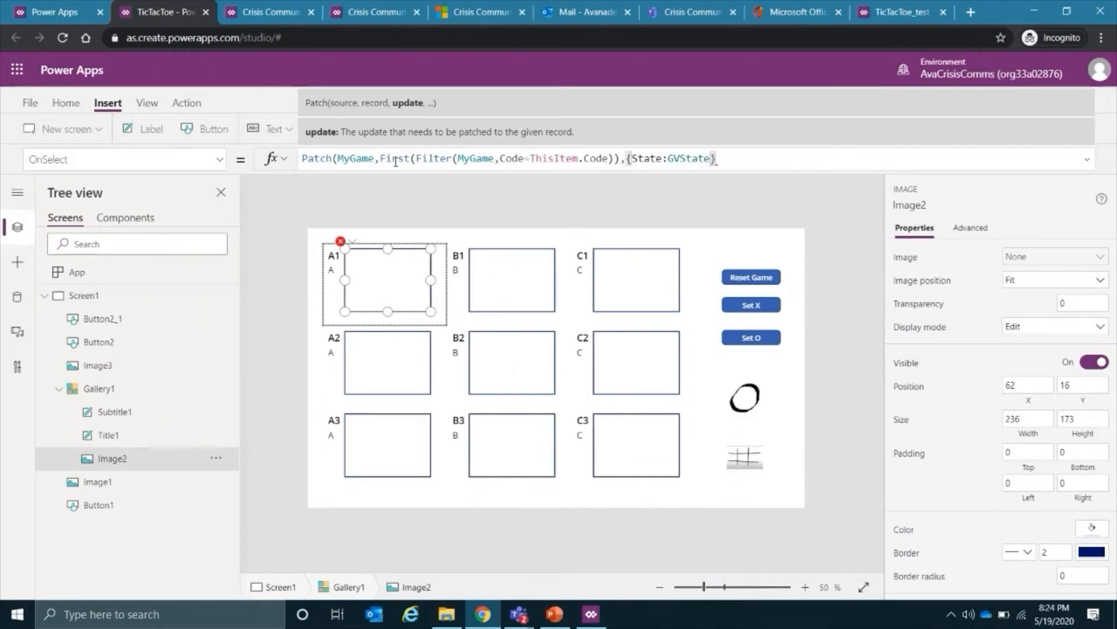
type(");")
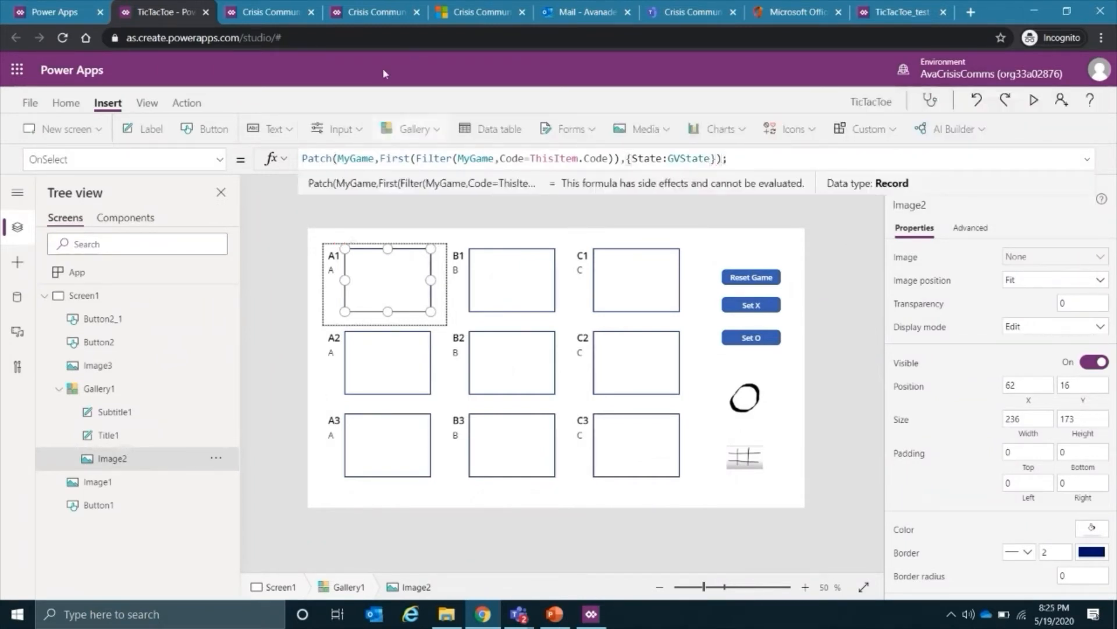
left_click(274, 268)
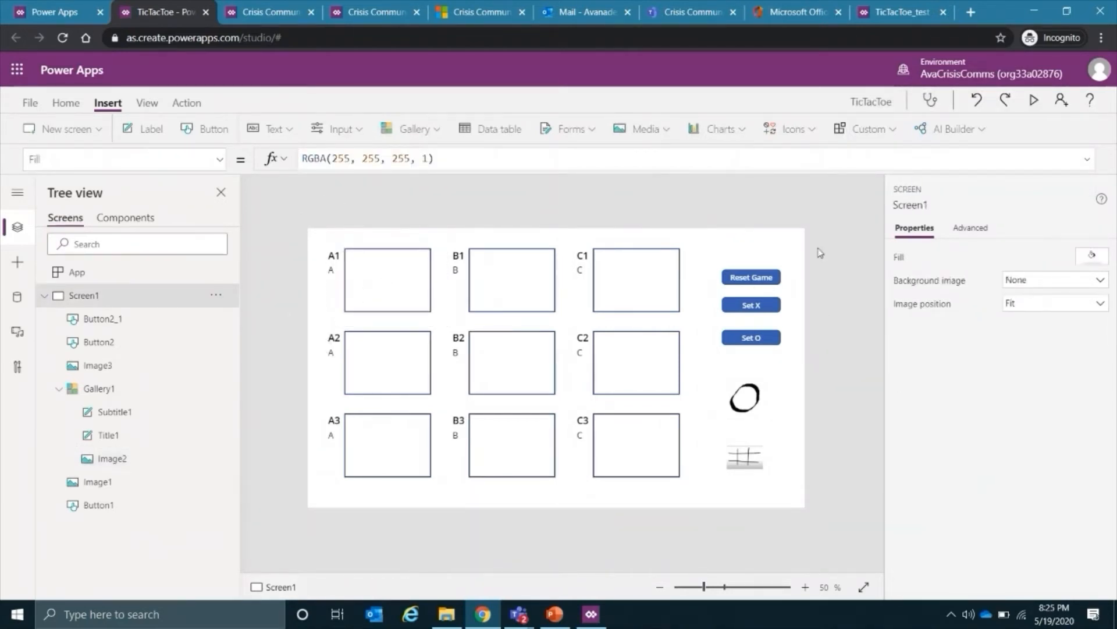
- Preview the app, test placing X in cells A1, B1, A2 and B2 and O in C1, and return to the editor
left_click(1033, 104)
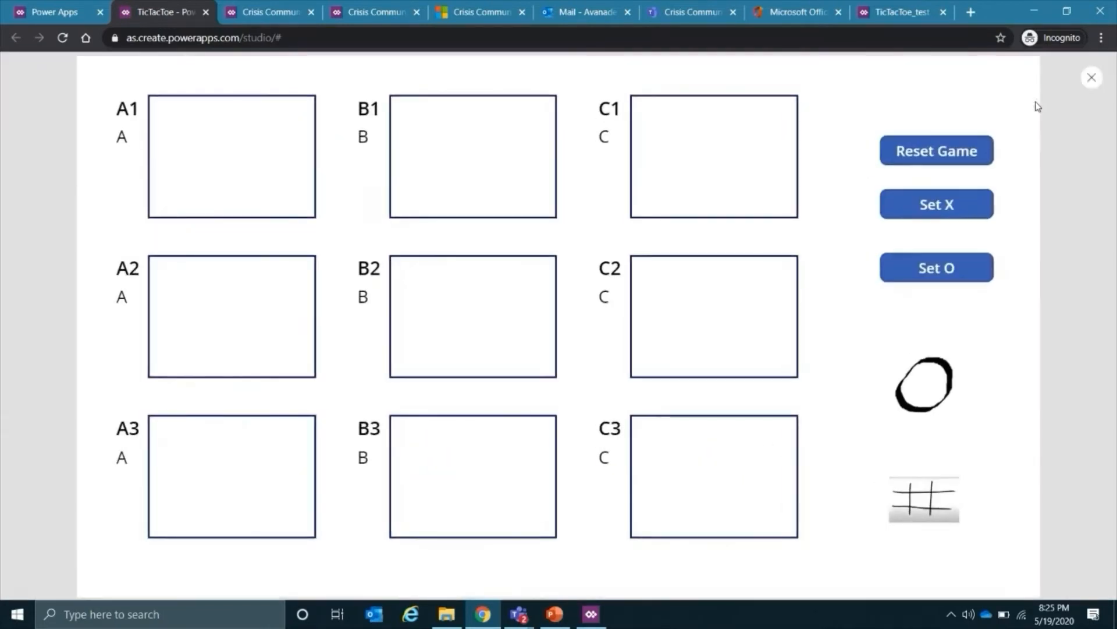
left_click(946, 214)
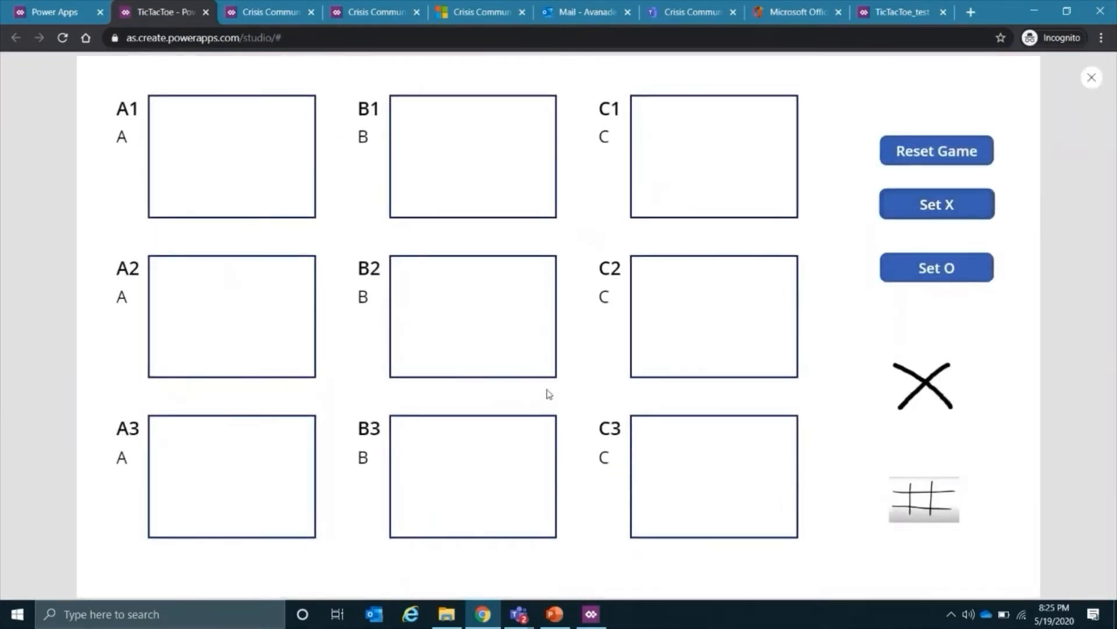
left_click(240, 171)
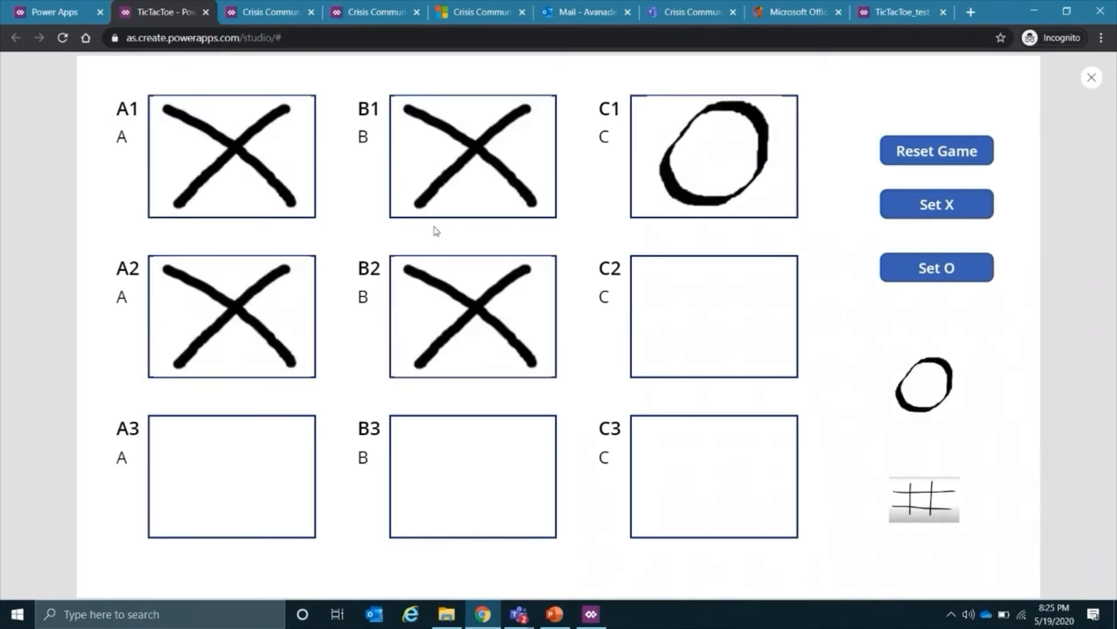
left_click(1092, 80)
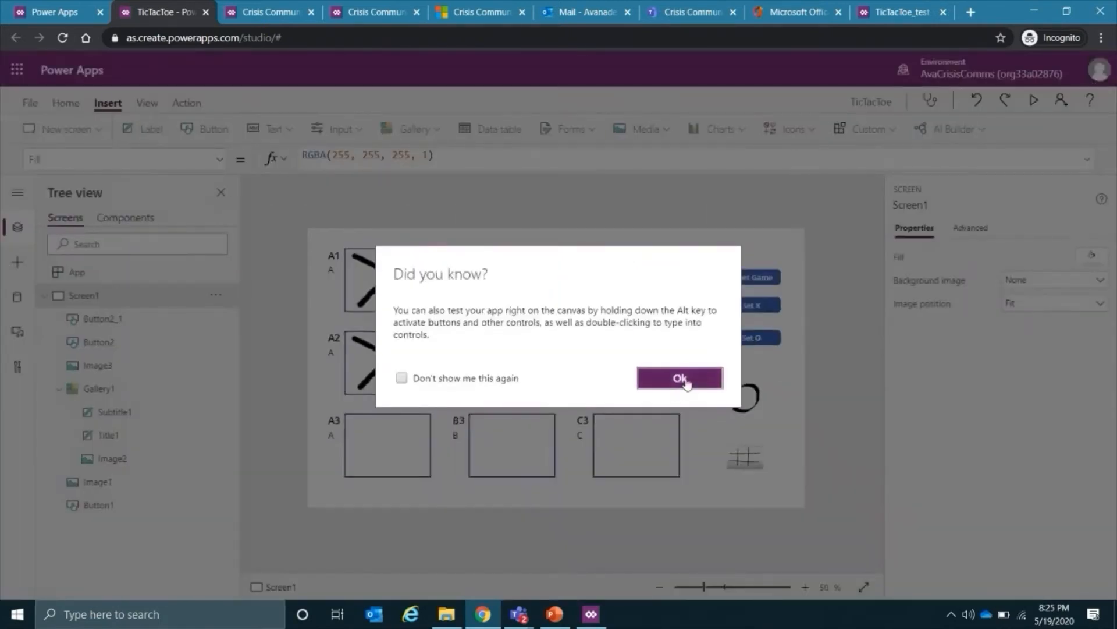
left_click(682, 379)
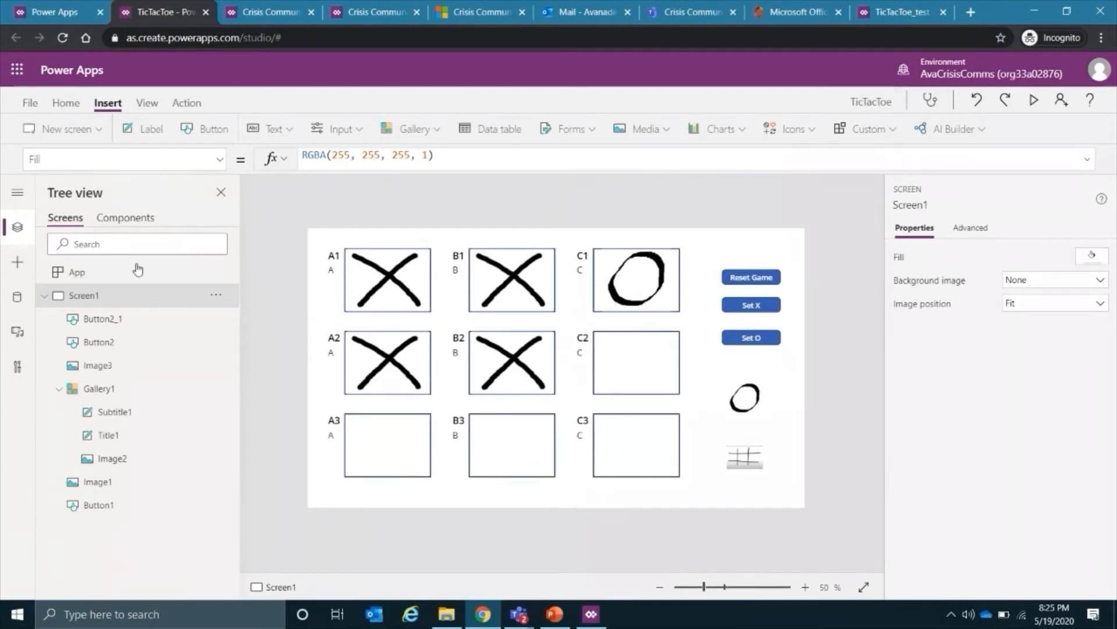
- Append If(GVState=imgX,Set(GVState,imgO),Set(GVState,imgX)) to the OnSelect formula of the image inside the gallery, after the Patch call
left_click(387, 281)
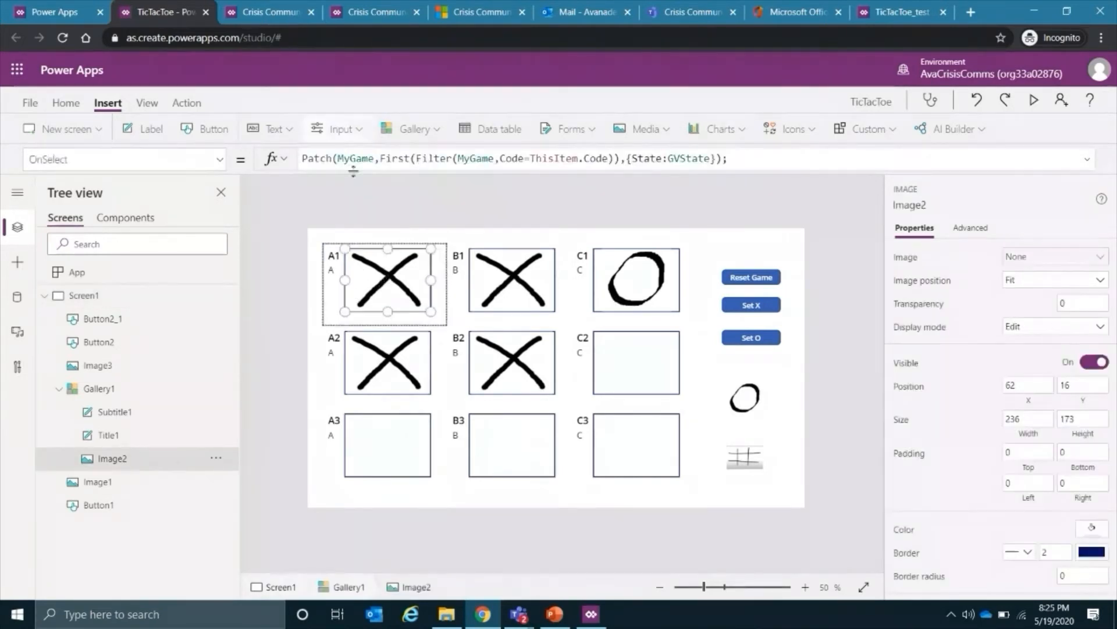
left_click(770, 157)
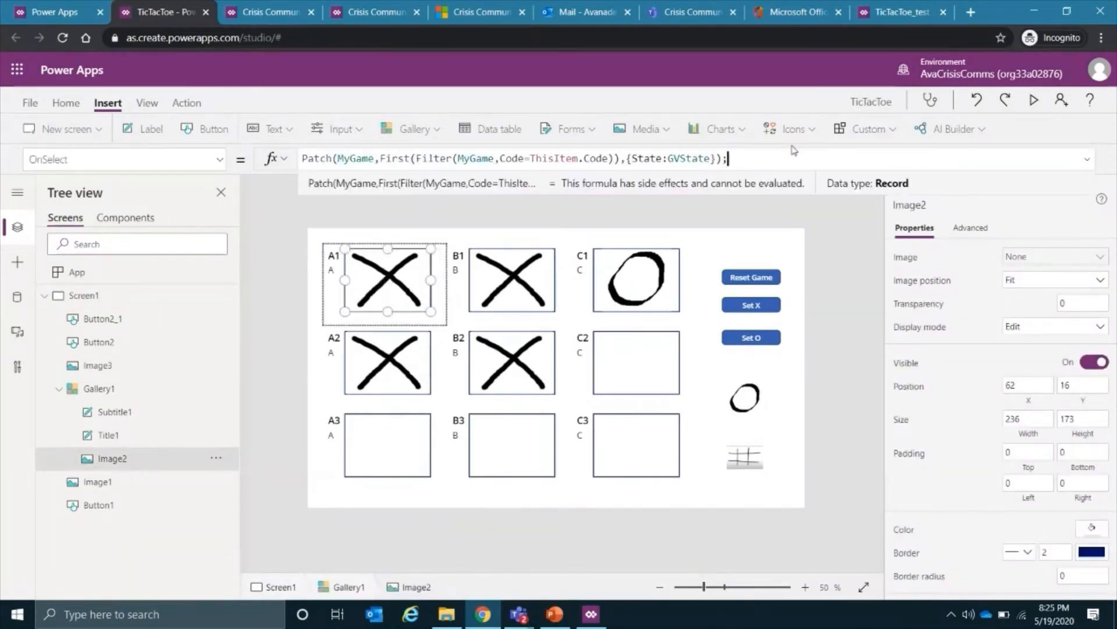
type("If")
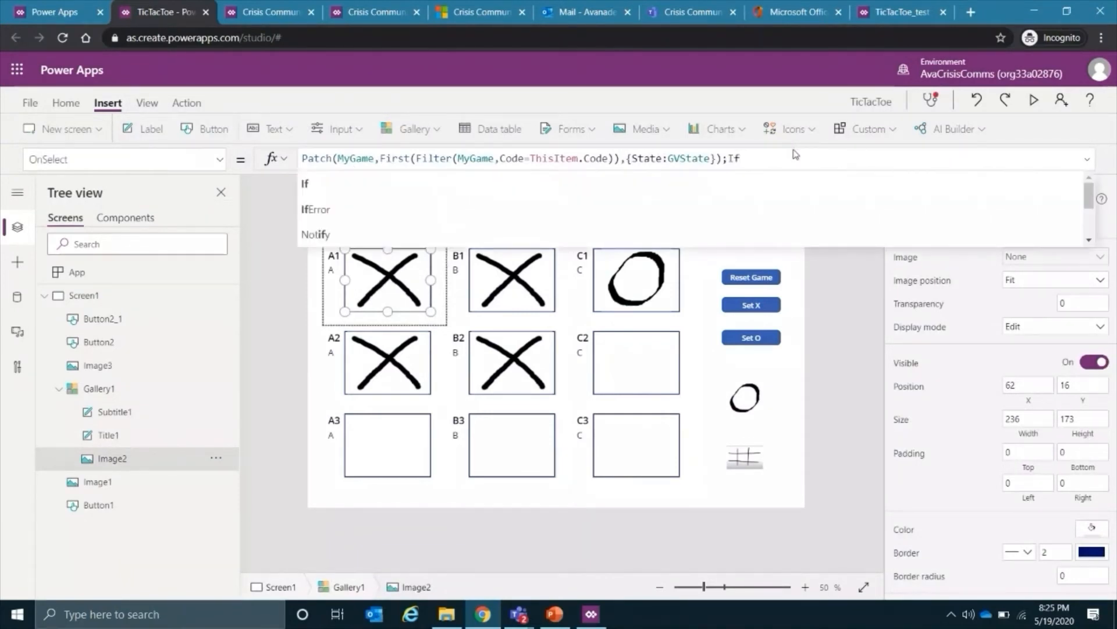
type("(GVState")
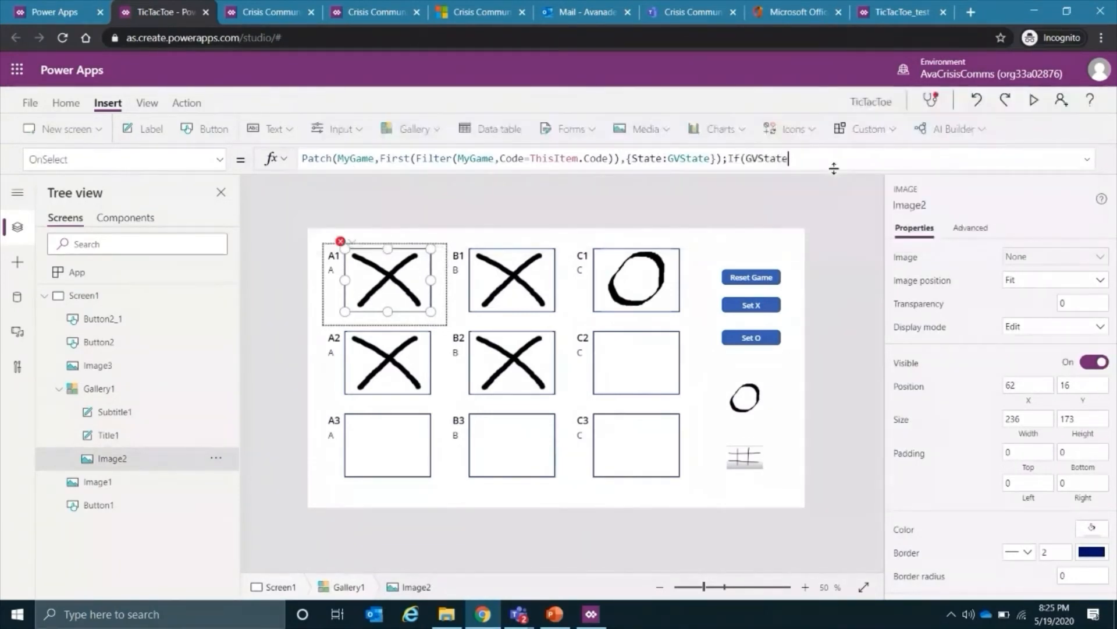
type("=")
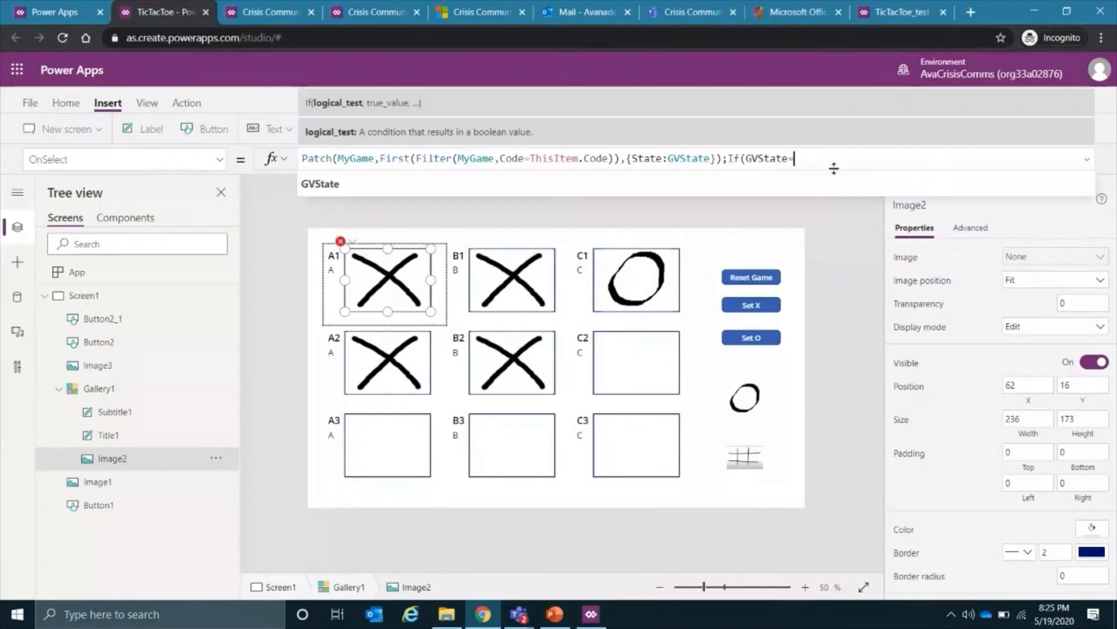
type("\"")
type("mgX")
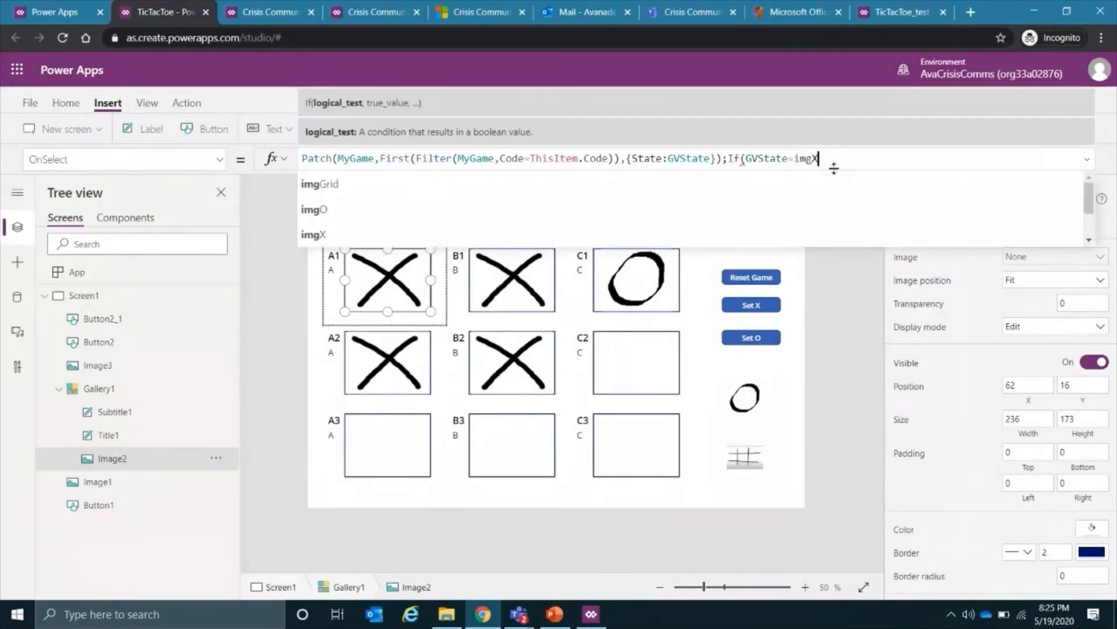
type(",")
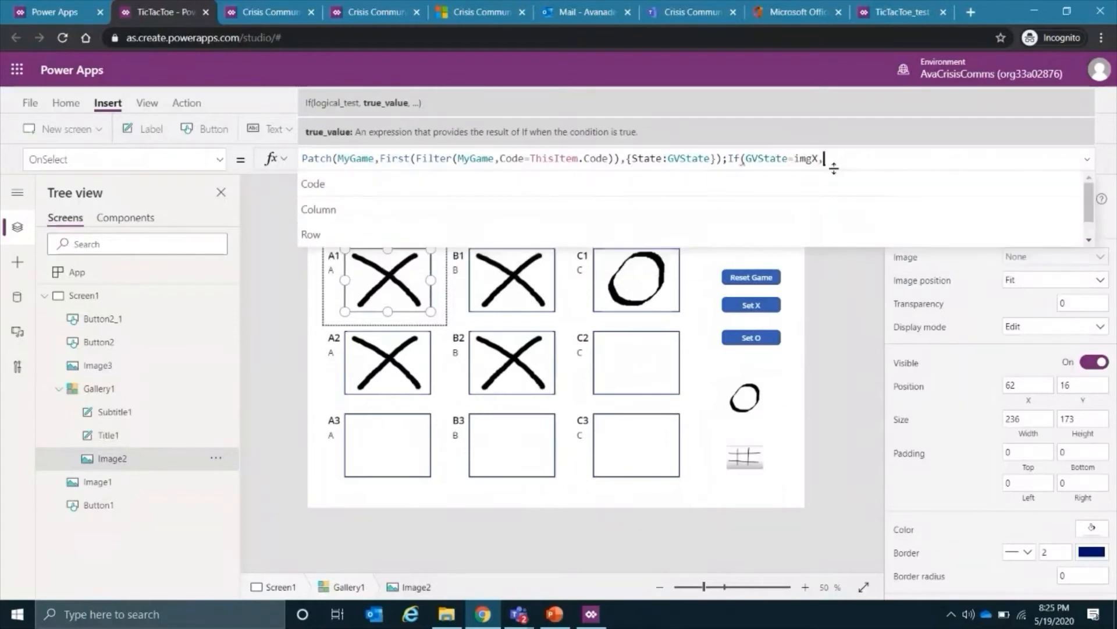
type("Se")
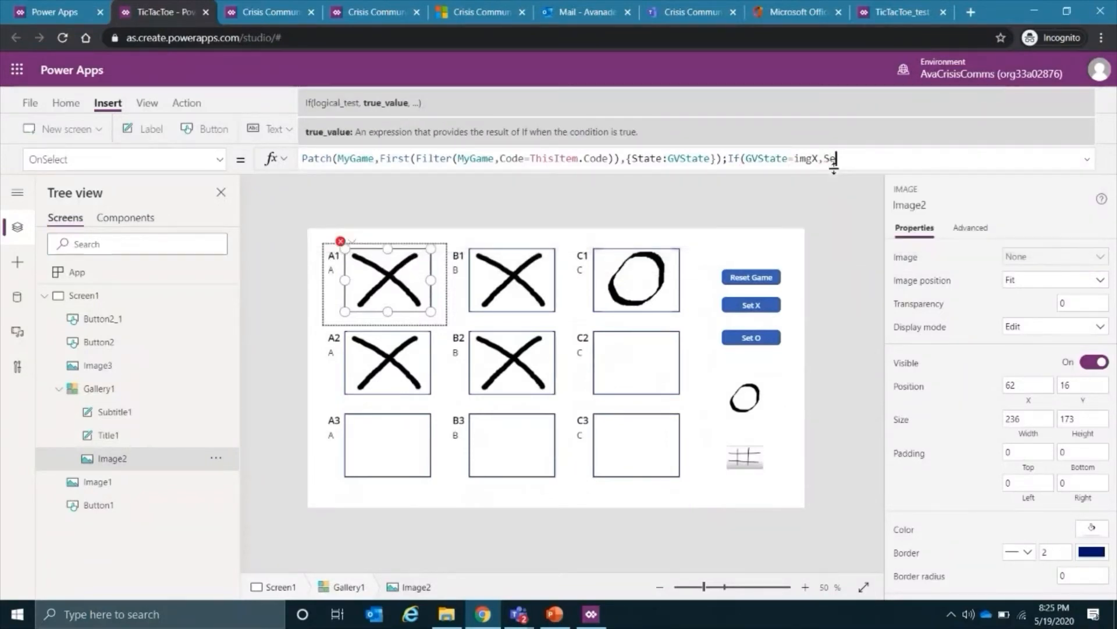
type("t(")
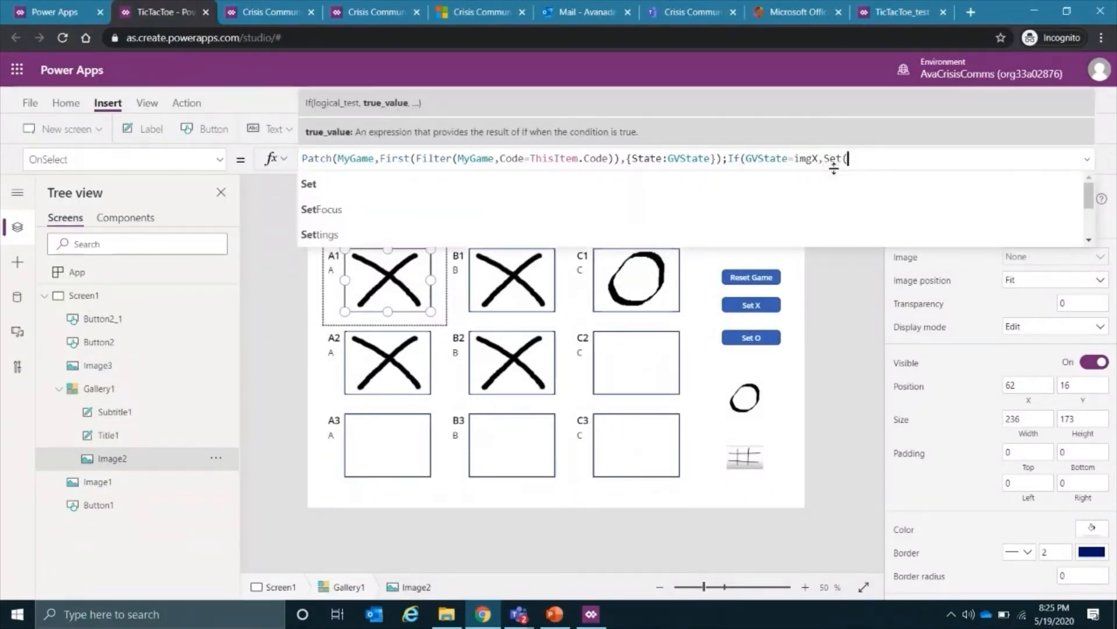
type("GVState")
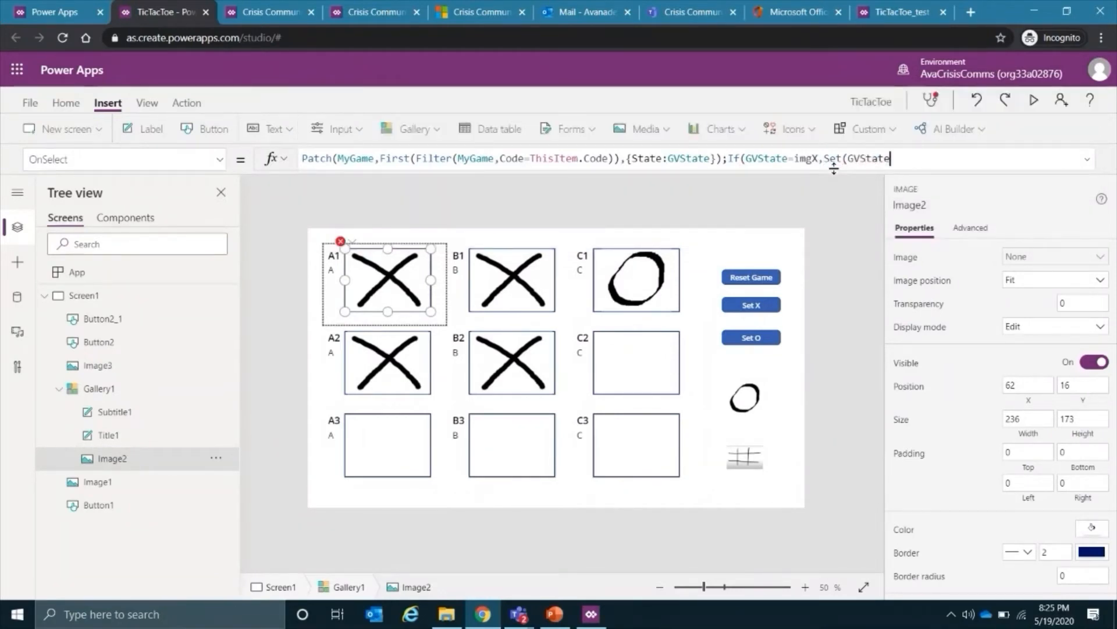
type(",imgO")
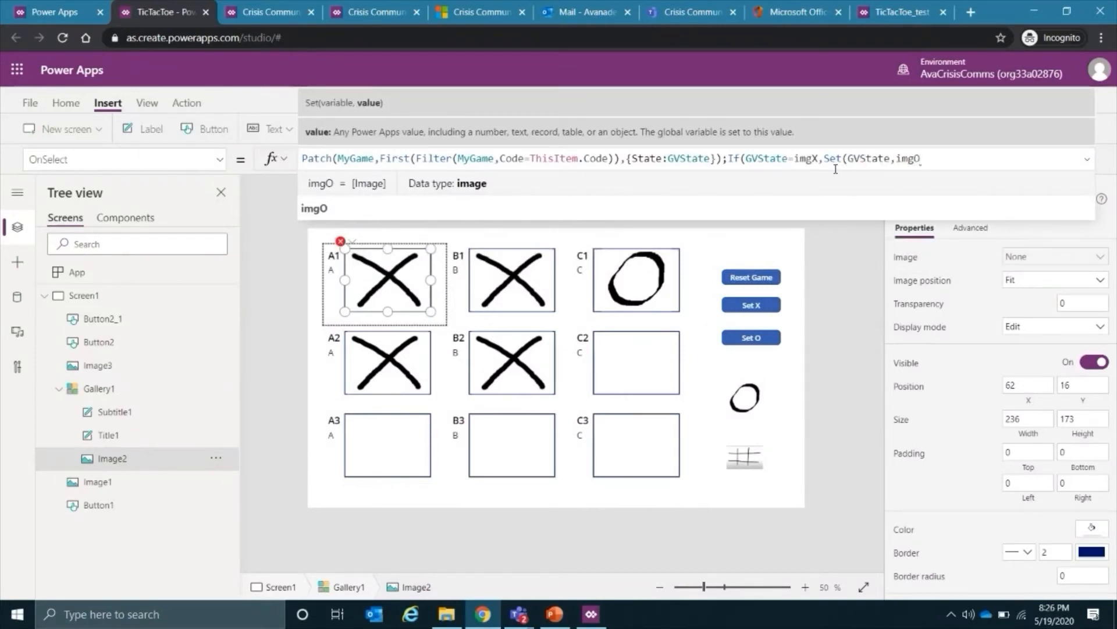
type(")")
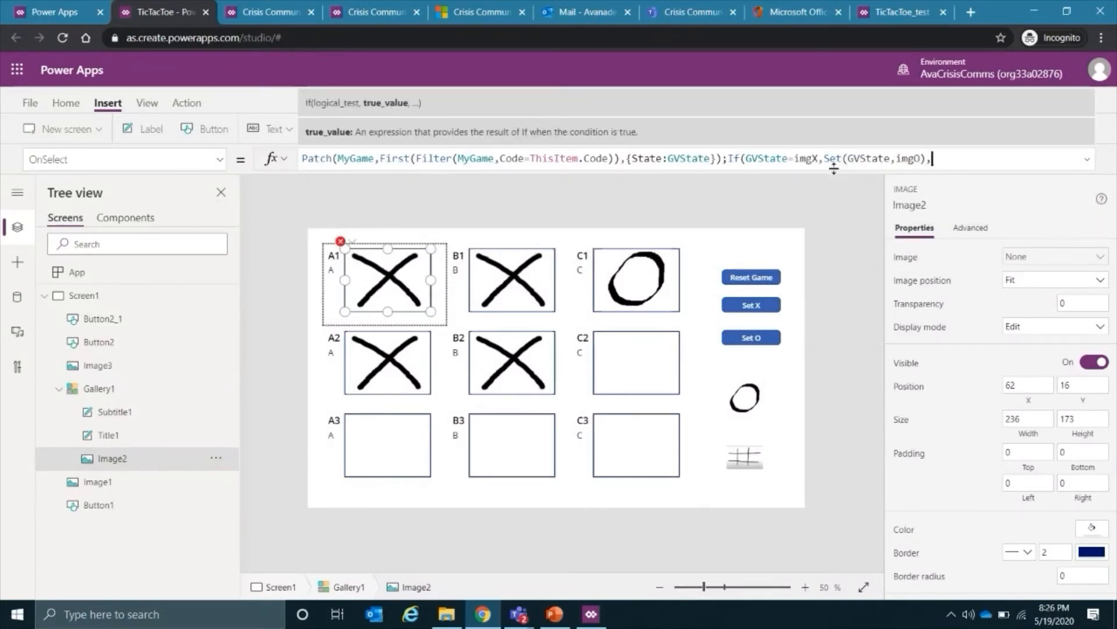
type(",Set")
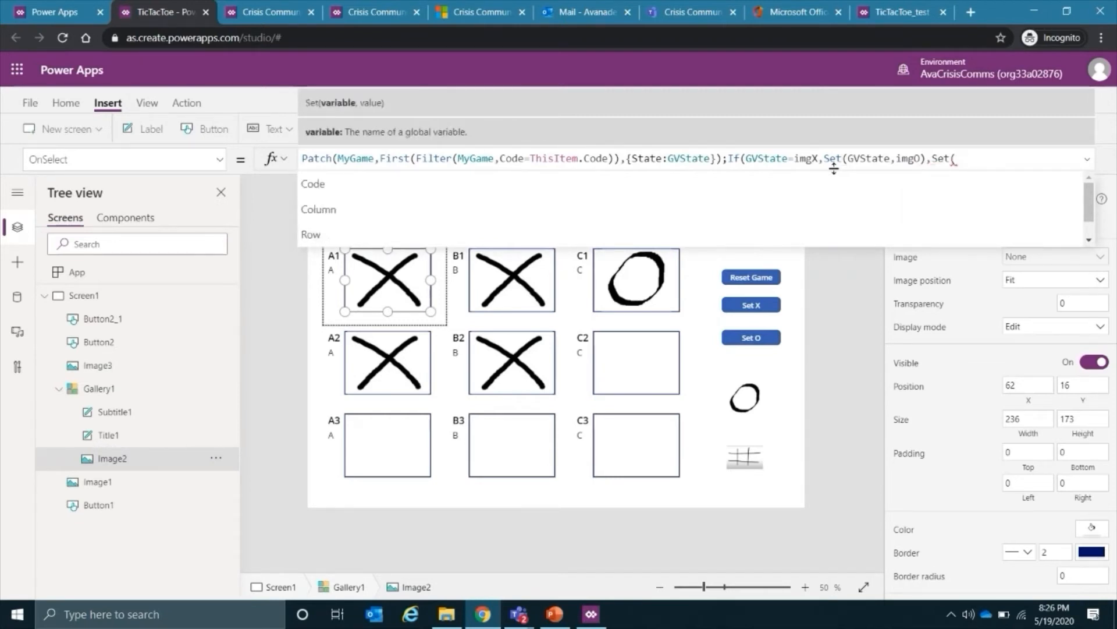
type("(GVState,")
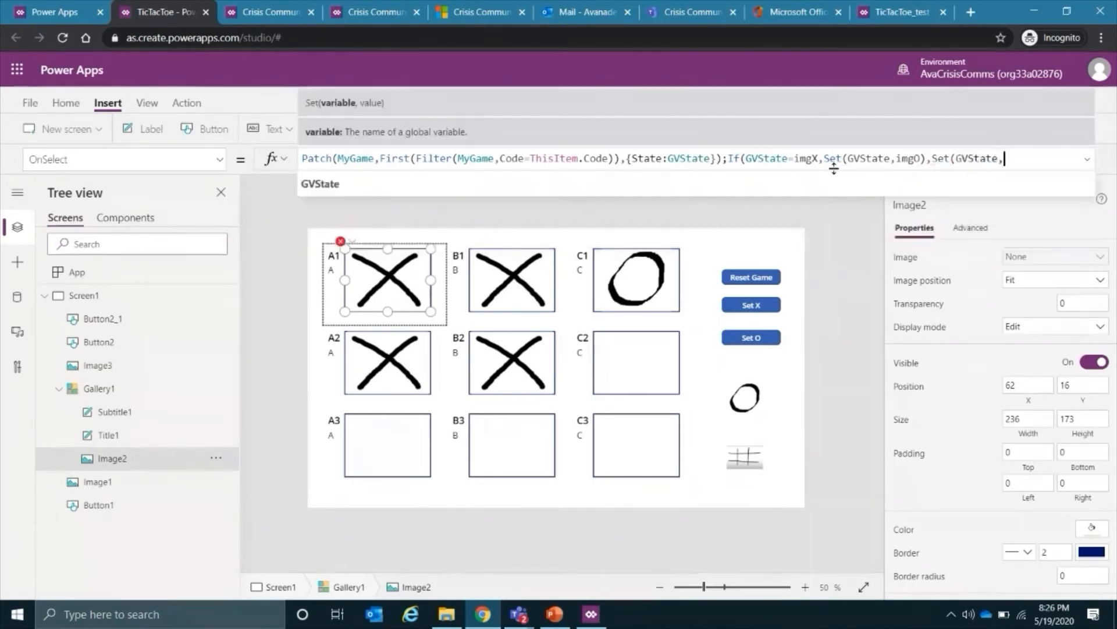
type("imgX))")
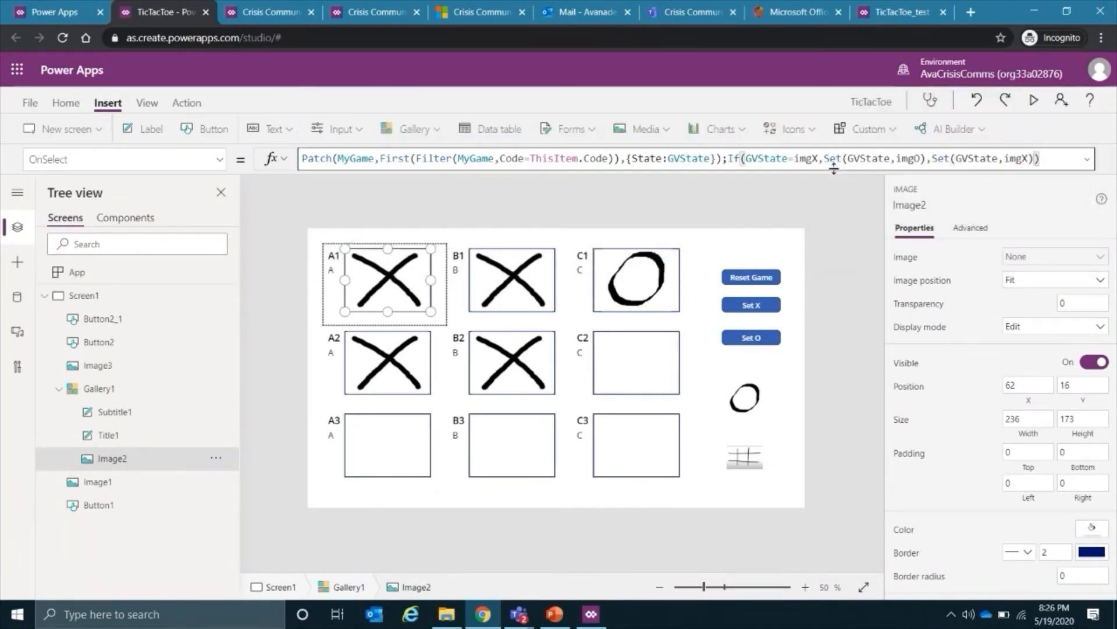
left_click(805, 208)
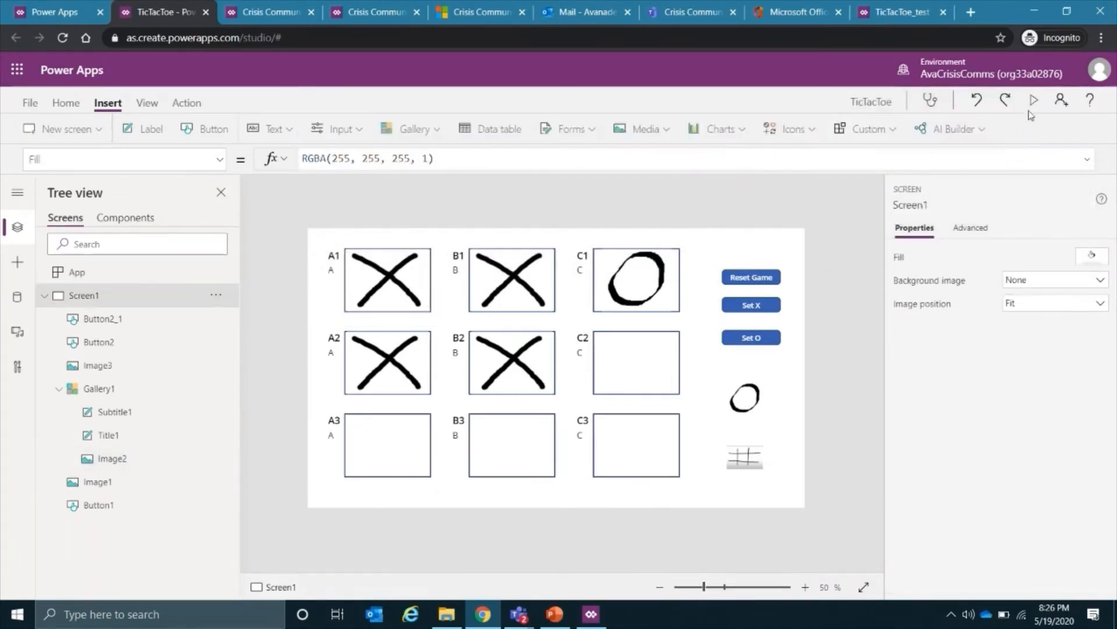
- Preview the app, reset the game, start with X, test alternating turns in A1, B1, B2, A2 and C1, and return to the editor
key("F5")
left_click(937, 150)
left_click(934, 204)
left_click(225, 170)
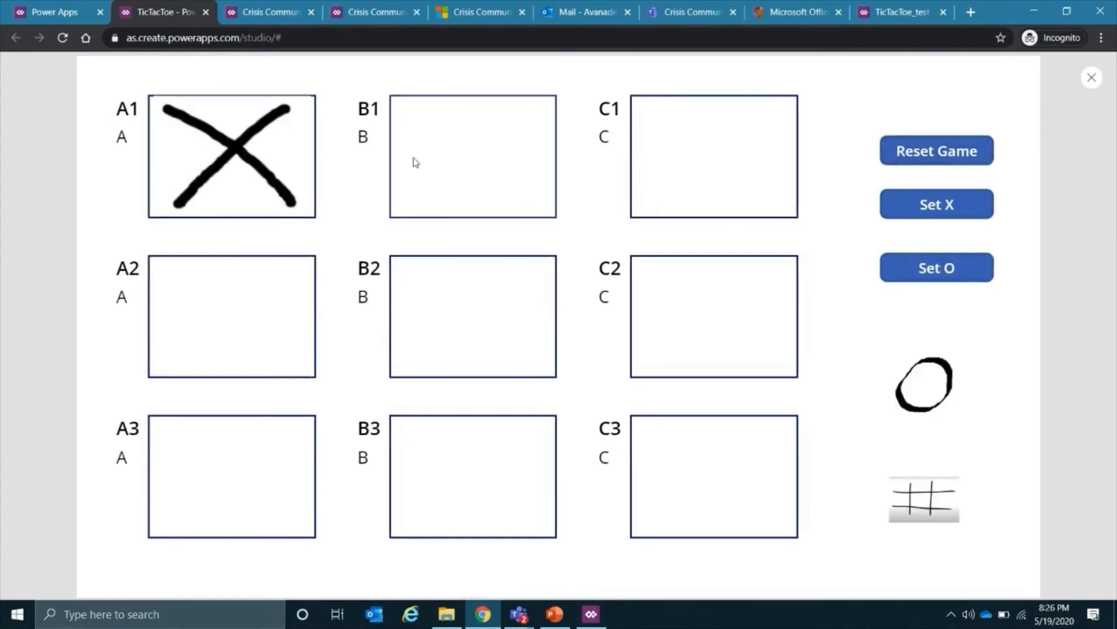
left_click(423, 155)
left_click(478, 328)
left_click(234, 331)
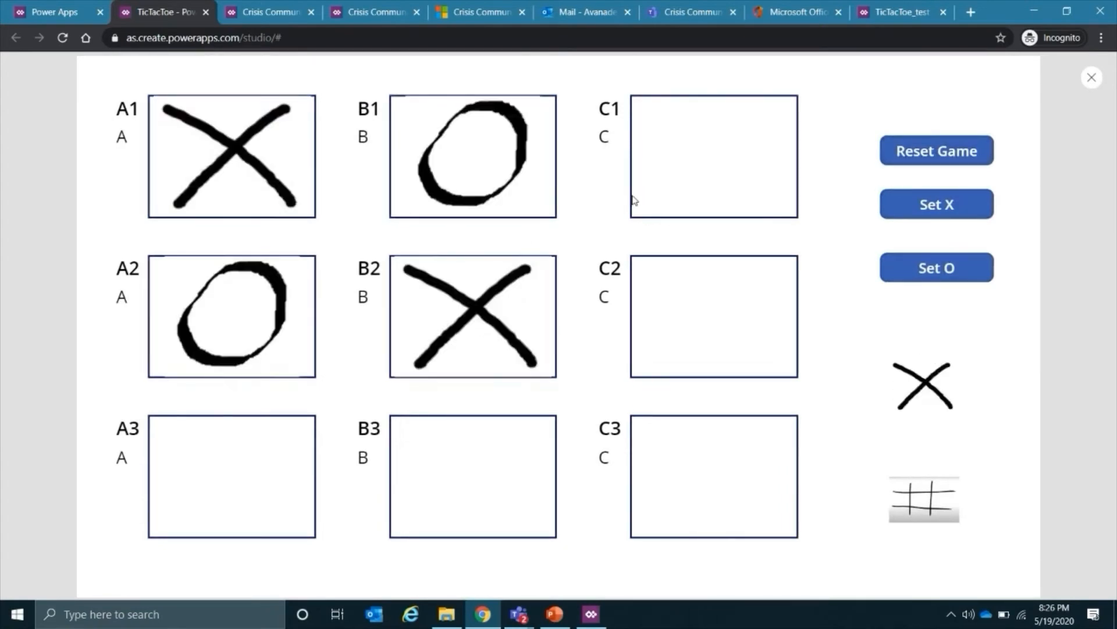
left_click(676, 170)
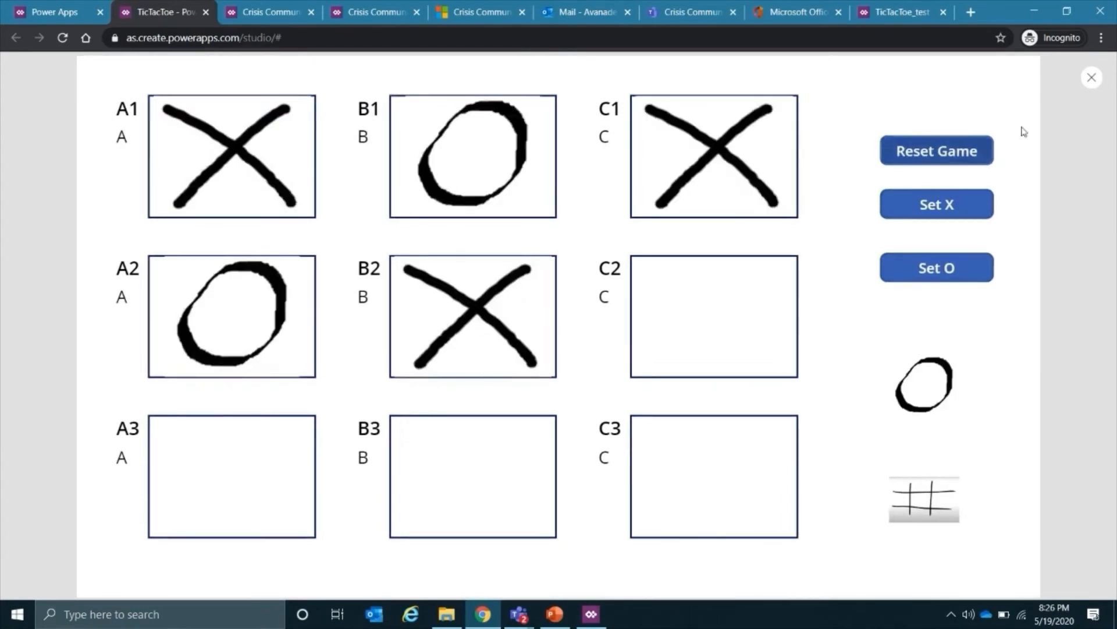
left_click(1091, 79)
left_click(680, 384)
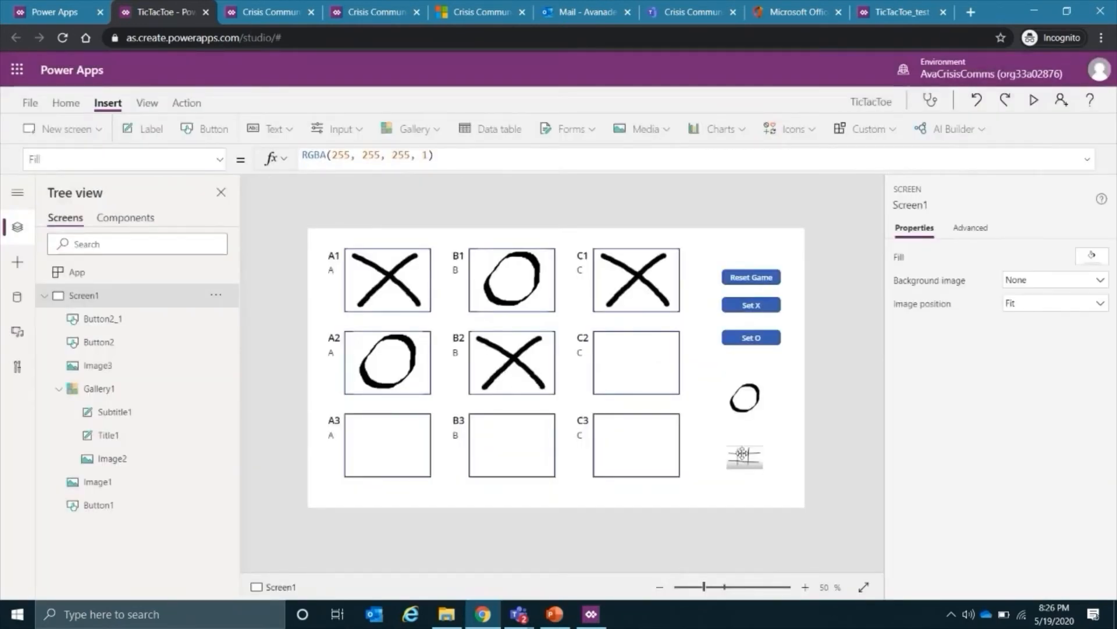
- Enlarge the imgGrid image to 1212 by 650 at X 0, Y 24 so it lies behind the gallery cells
left_click(742, 454)
left_click_drag(722, 429, 298, 236)
left_click_drag(576, 319, 567, 317)
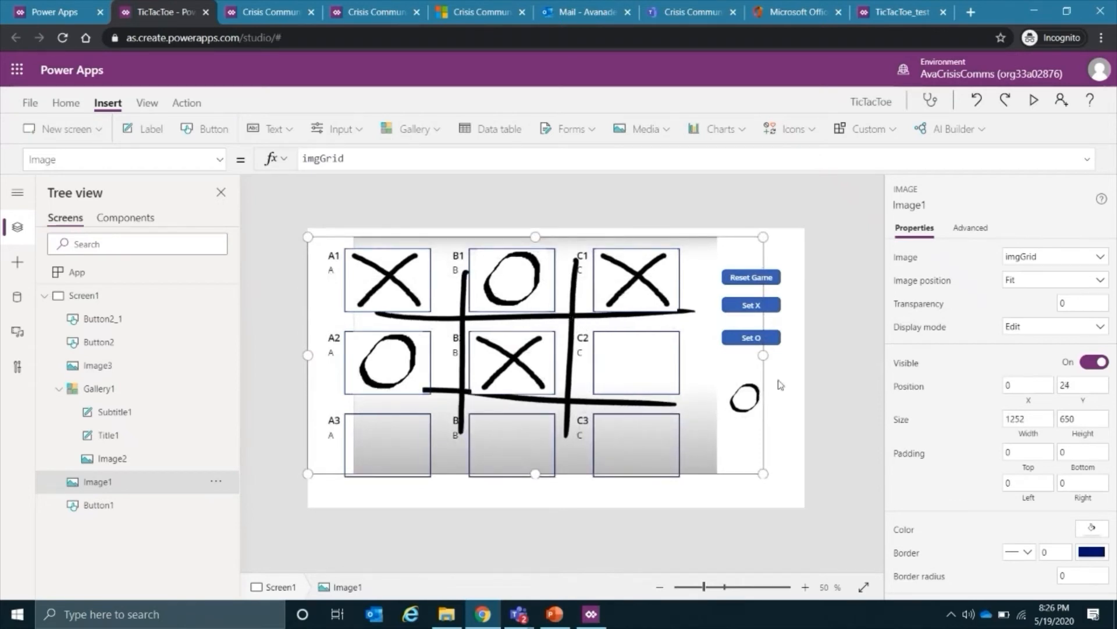
mouse_move(763, 355)
left_mouse_down()
mouse_move(722, 355)
mouse_move(749, 355)
left_mouse_up()
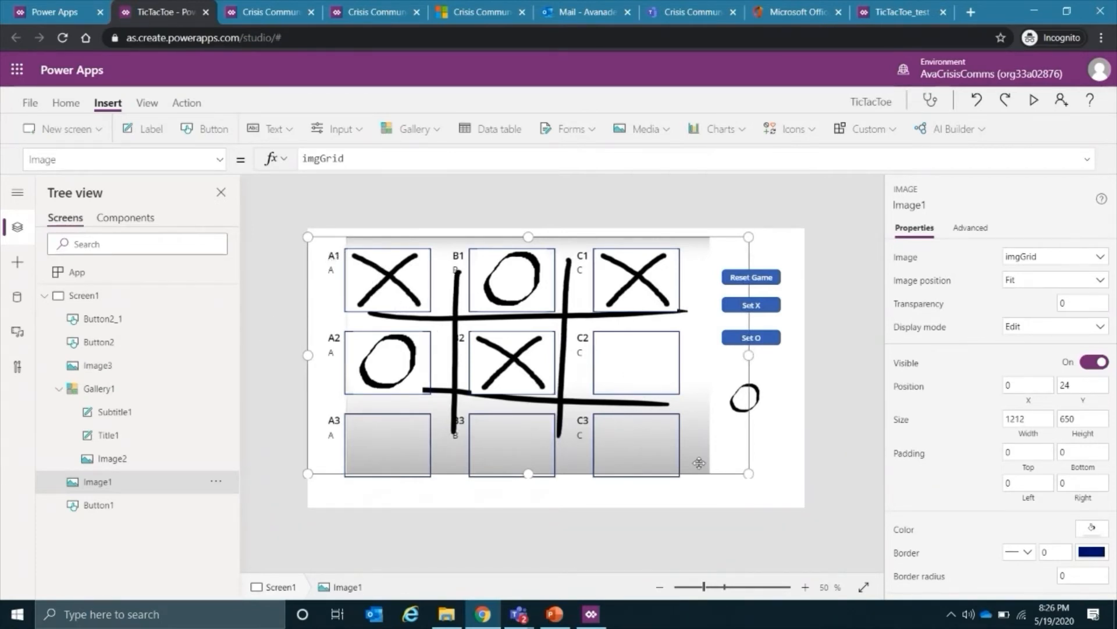
left_click(821, 425)
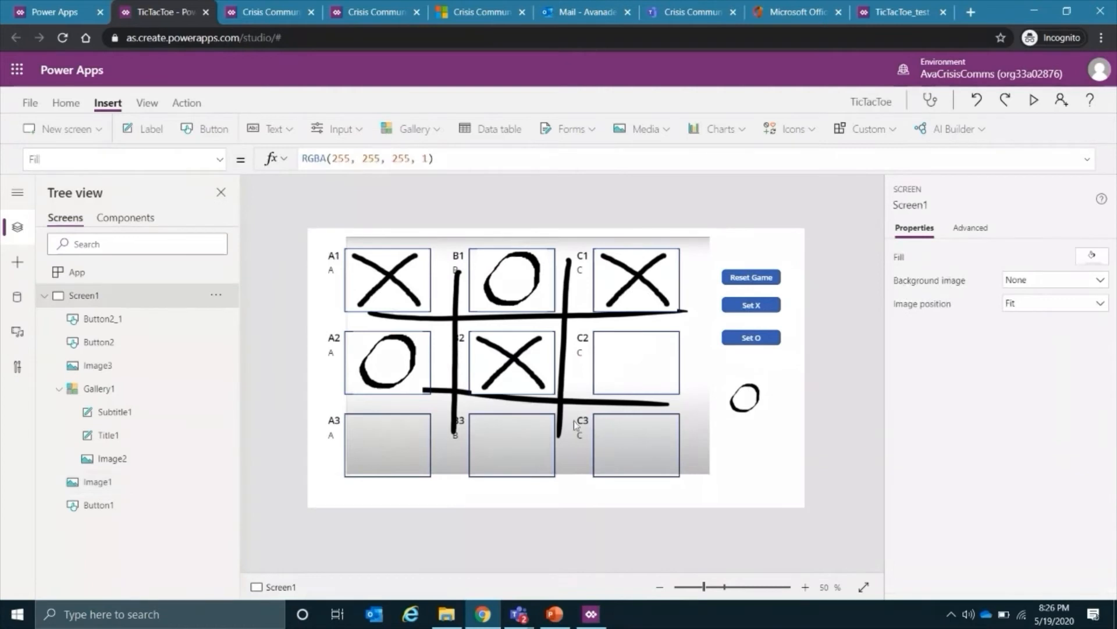
- Delete the Subtitle1 and Title1 labels from the gallery
left_click(113, 414)
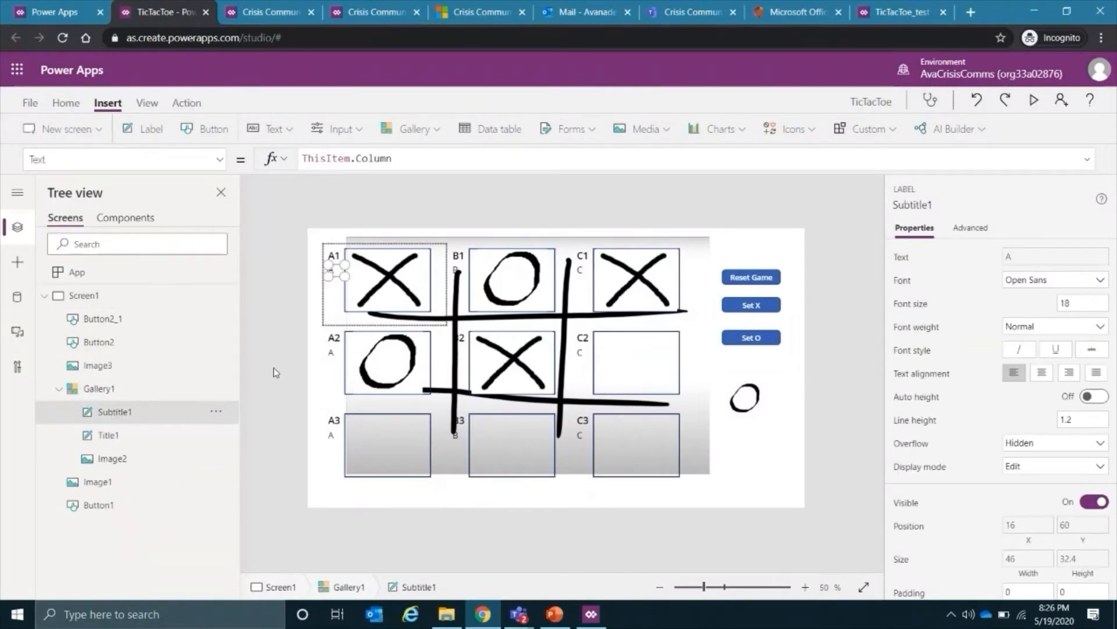
right_click(127, 413)
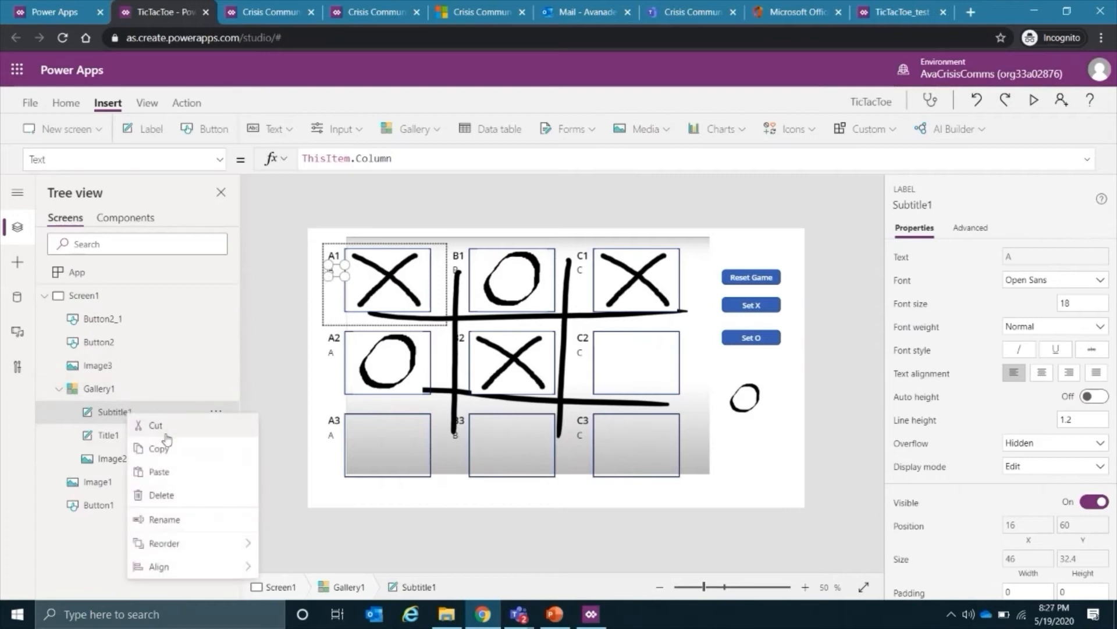
left_click(162, 495)
left_click(110, 414)
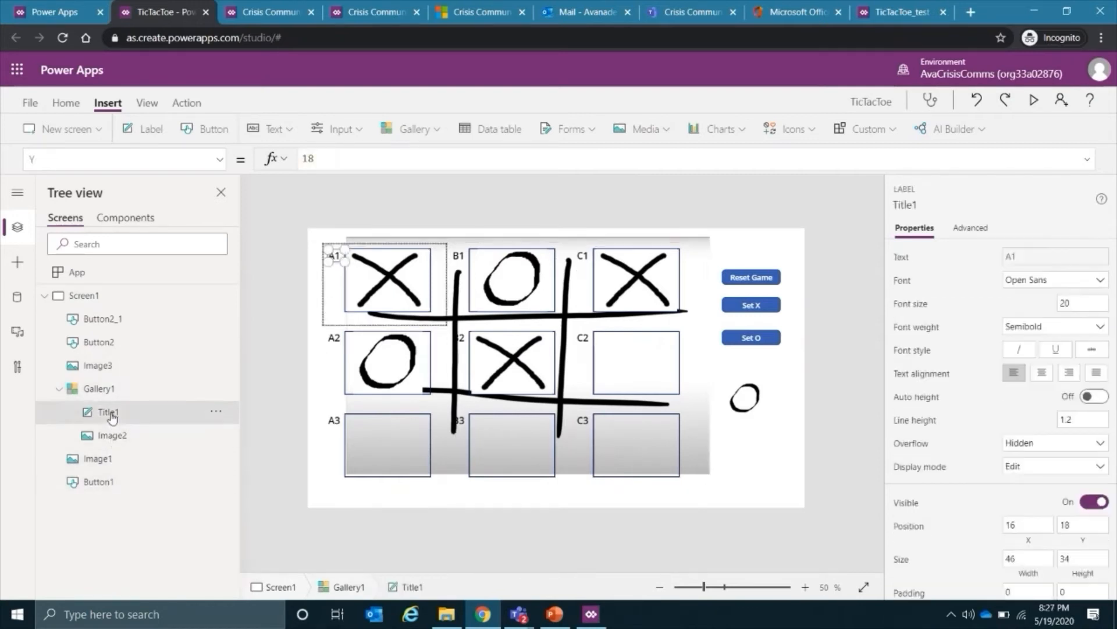
key("Delete")
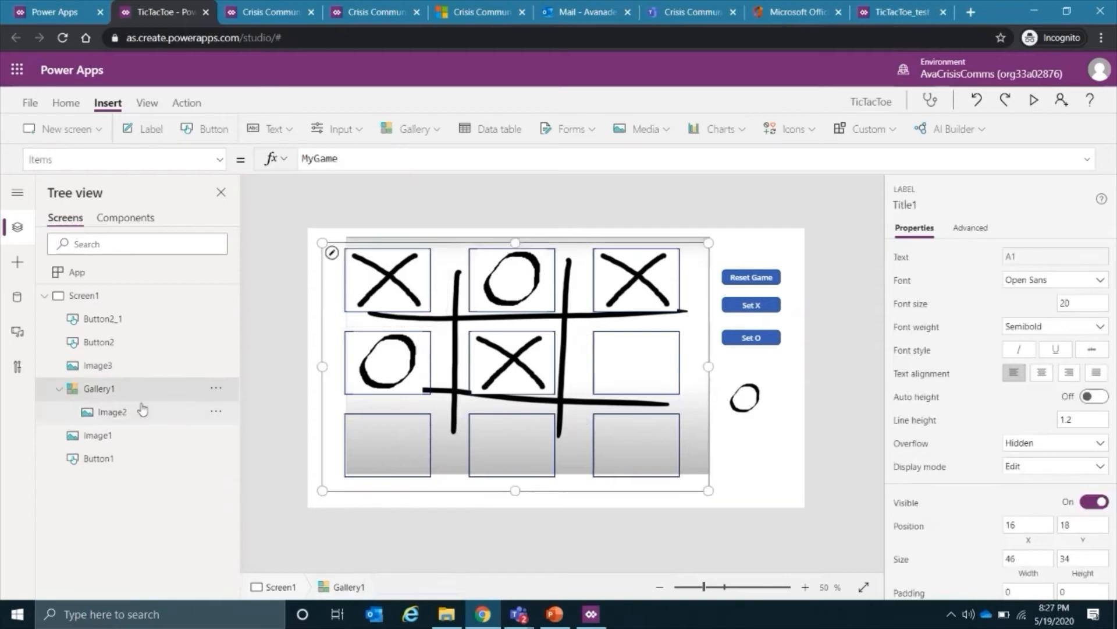
- Remove the border around the image inside the gallery
left_click(127, 413)
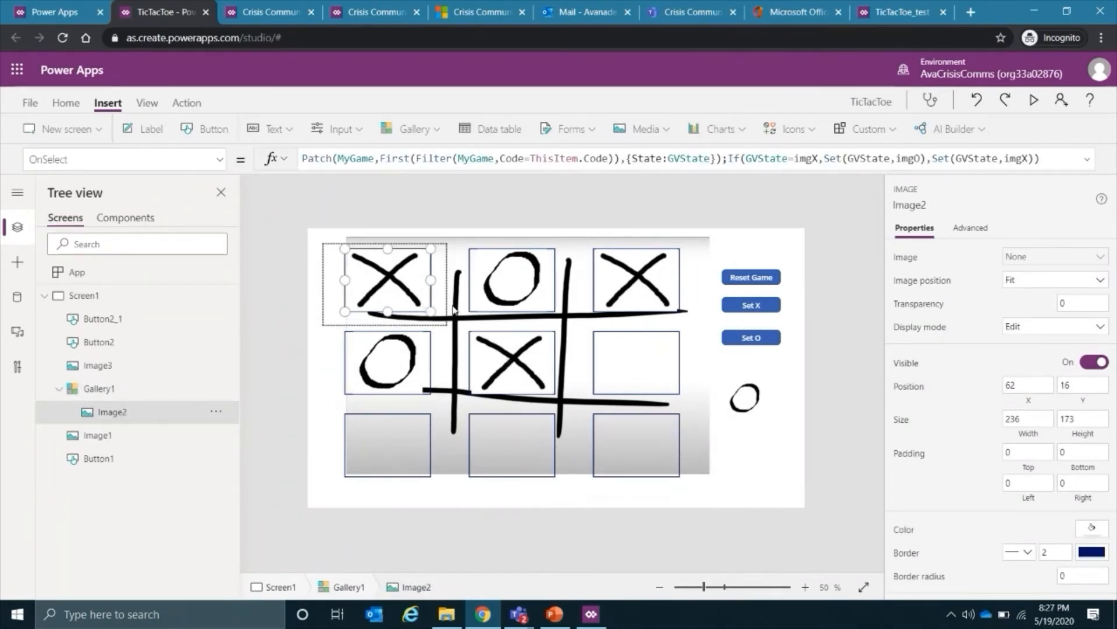
left_click(1052, 551)
key("BackSpace")
left_click(294, 460)
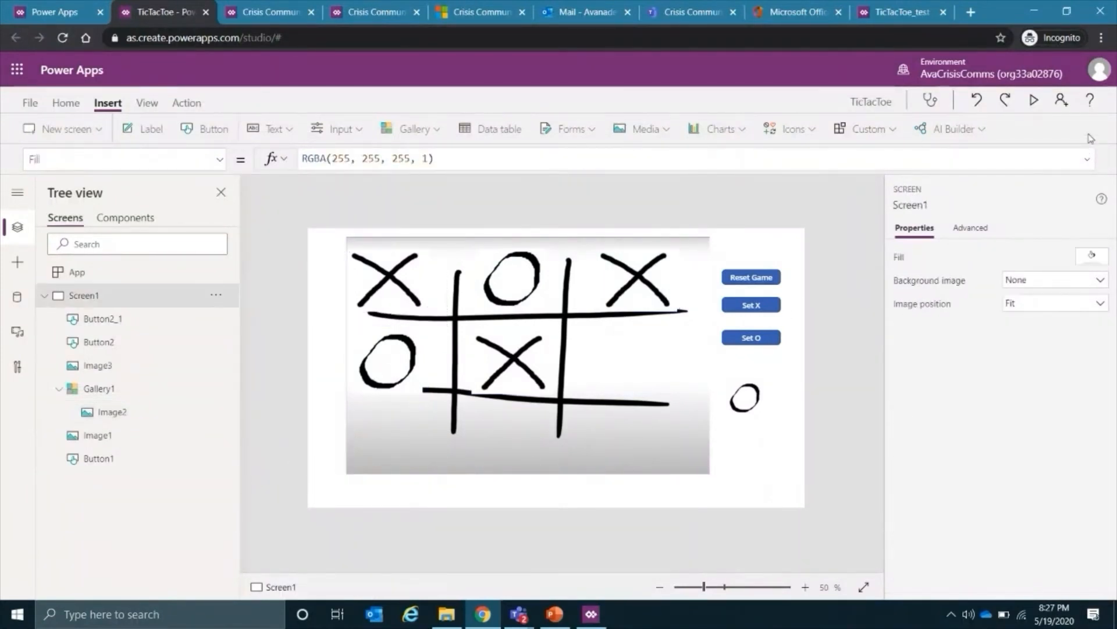
- Preview the TicTacToe app, play more alternating X and O turns on the grid, and return to the editor, dismissing the tip
left_click(1034, 102)
left_click(1092, 78)
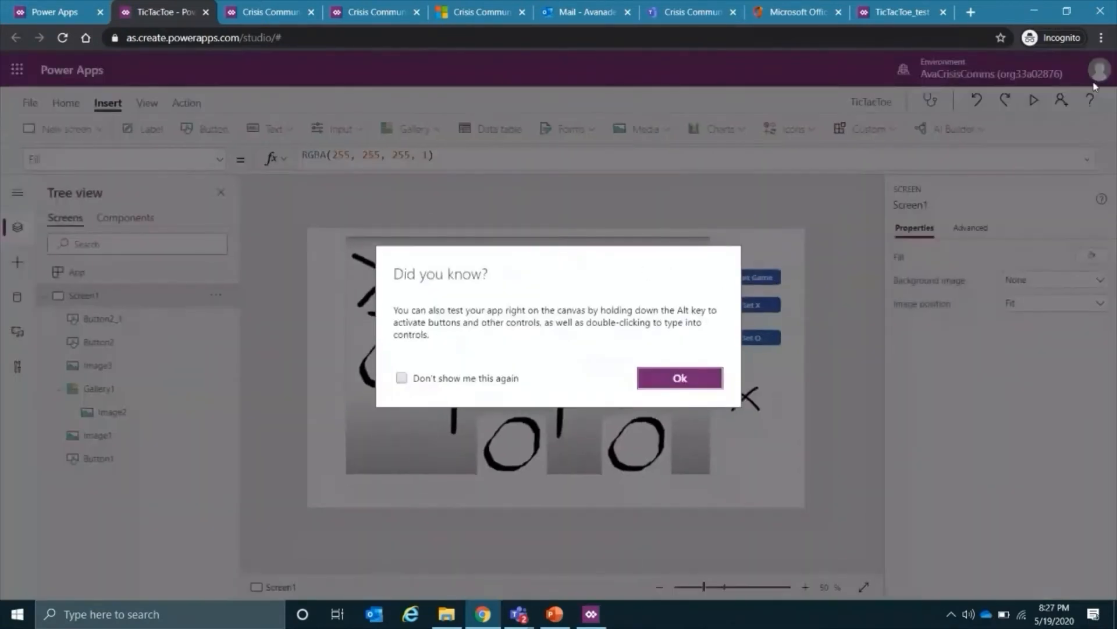
left_click(695, 383)
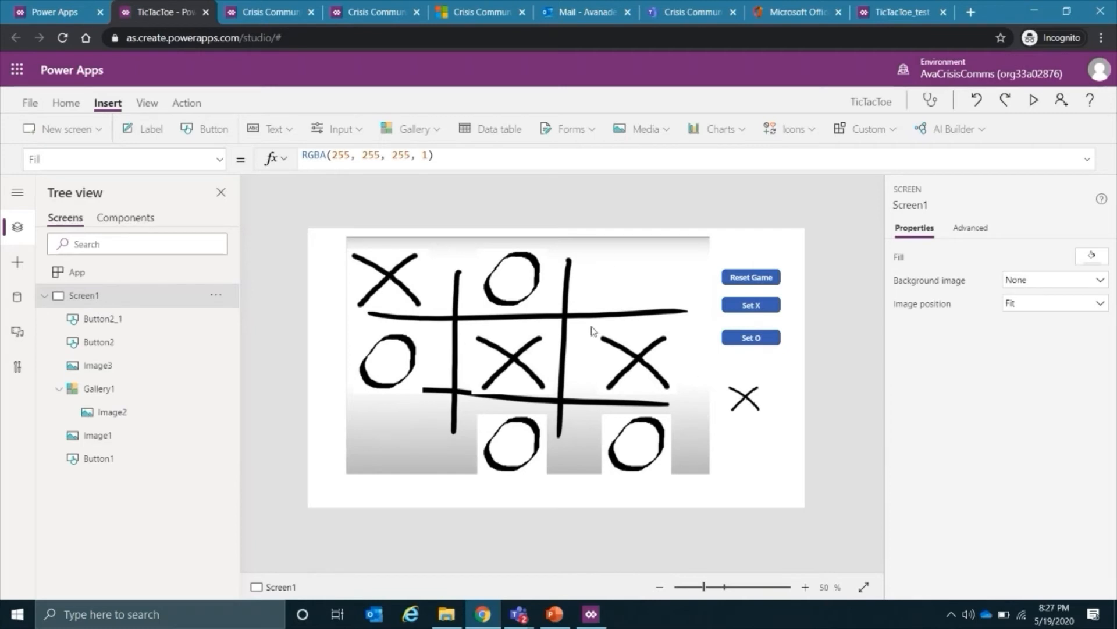
- Switch to the Power Apps player, play a full TicTacToe game with alternating turns in all nine cells, and close the player
left_click(592, 619)
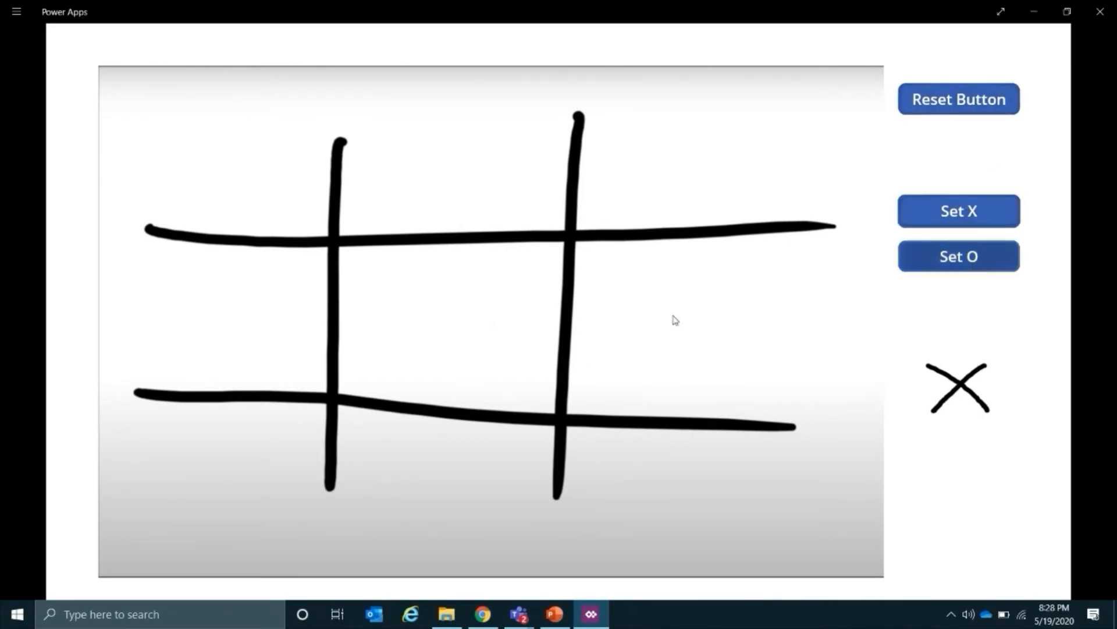
left_click(392, 396)
left_click(470, 182)
left_click(285, 343)
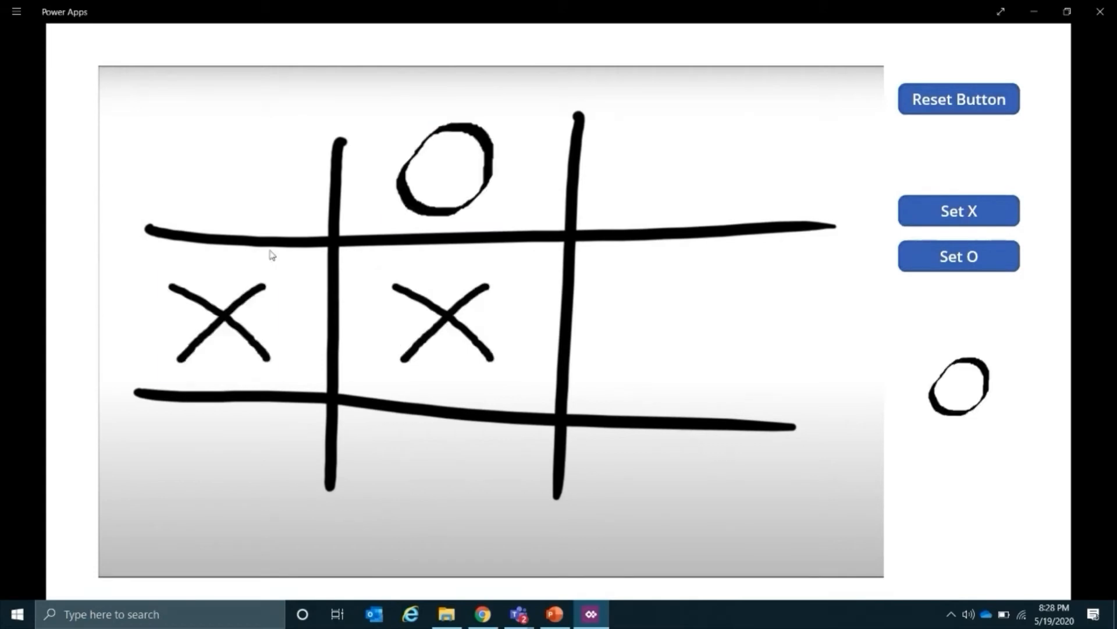
left_click(260, 198)
left_click(621, 216)
left_click(666, 320)
left_click(456, 471)
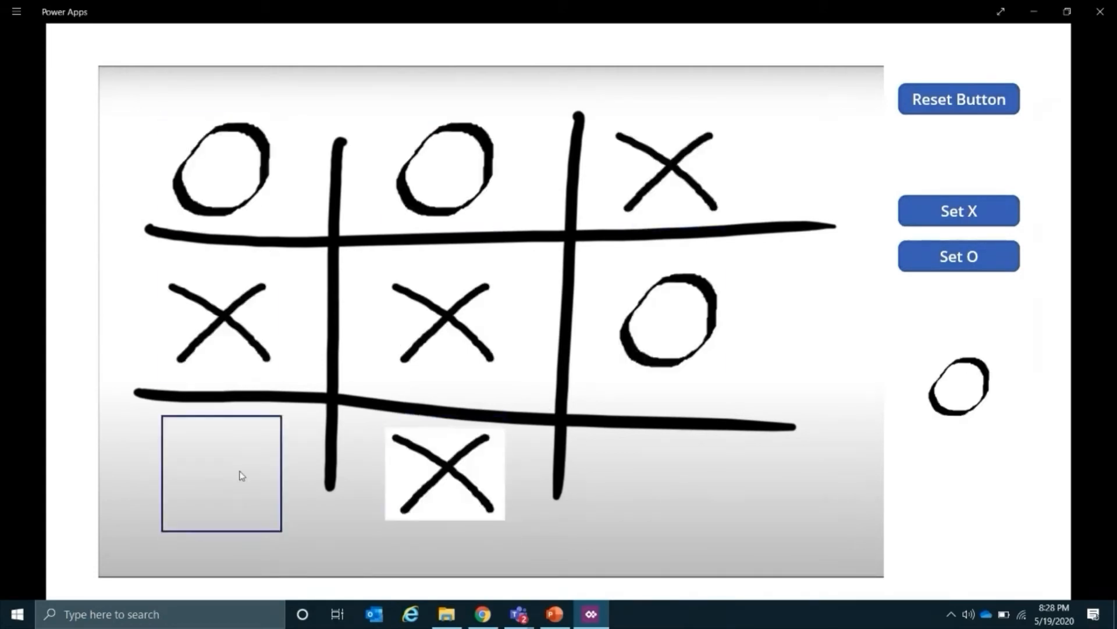
left_click(242, 473)
left_click(634, 471)
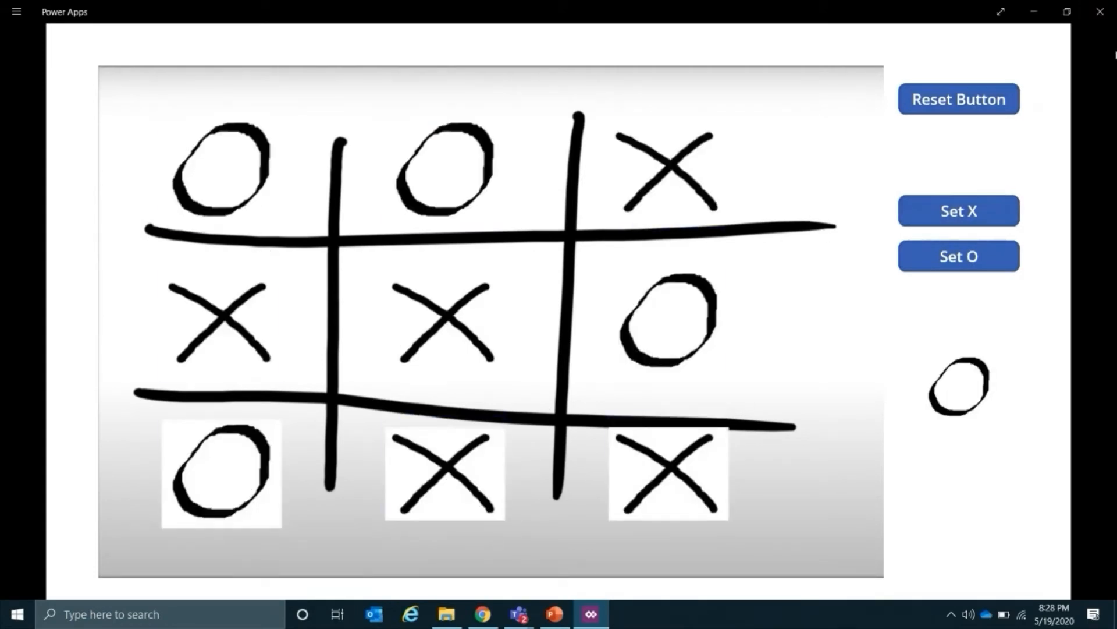
left_click(1100, 13)
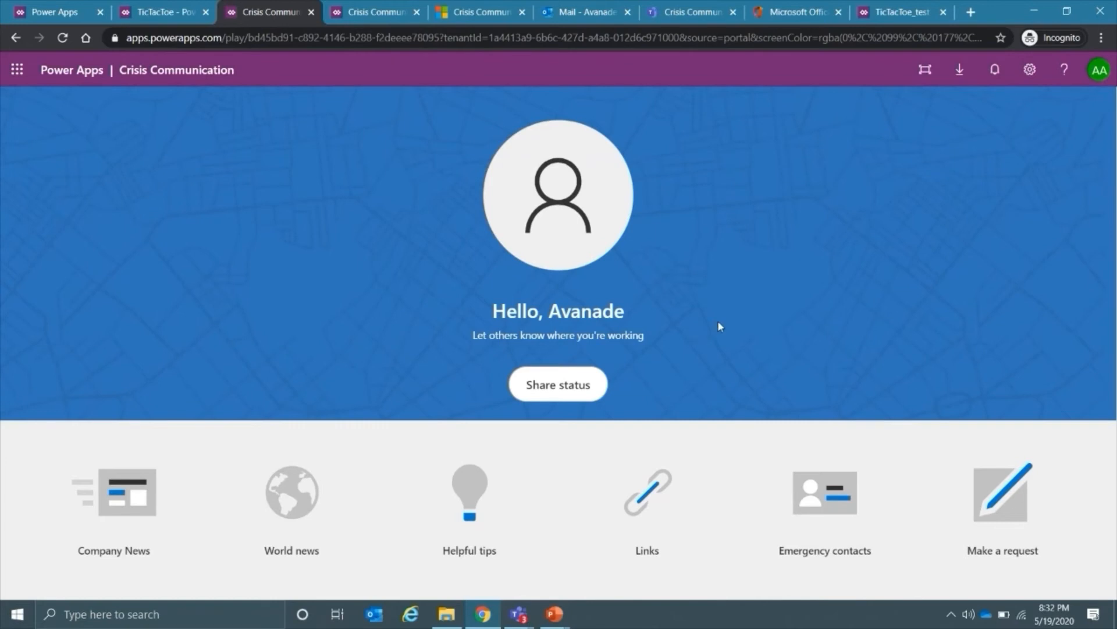
- Share a work-from-home status for 5/19/2020 to 5/22/2020 in the Crisis Communication app and check the notification e-mail in Outlook
left_click(559, 385)
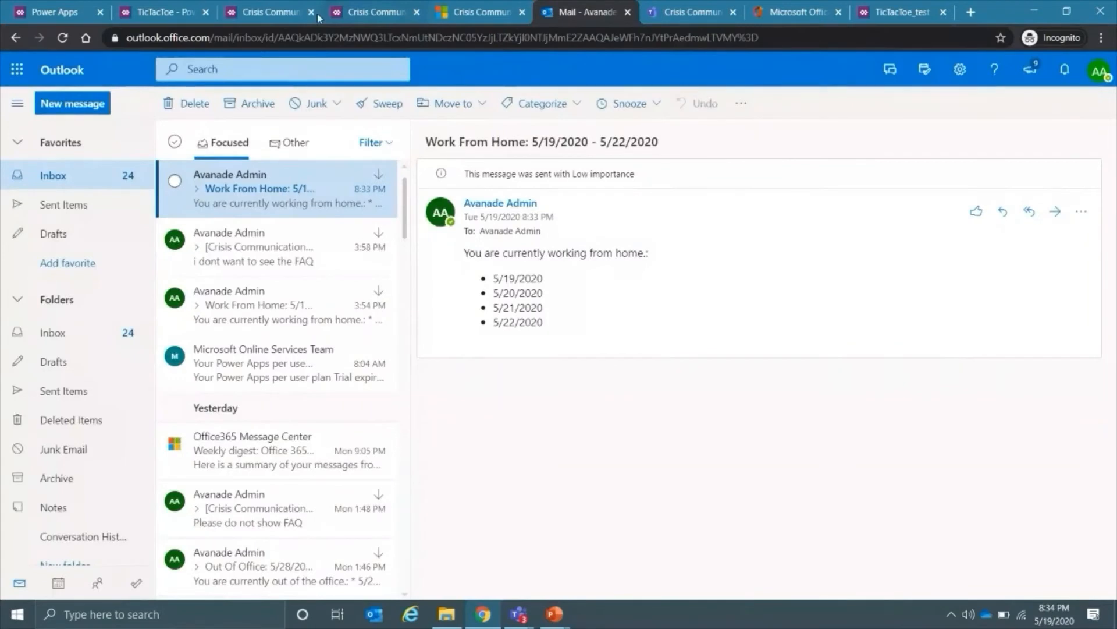
left_click(318, 16)
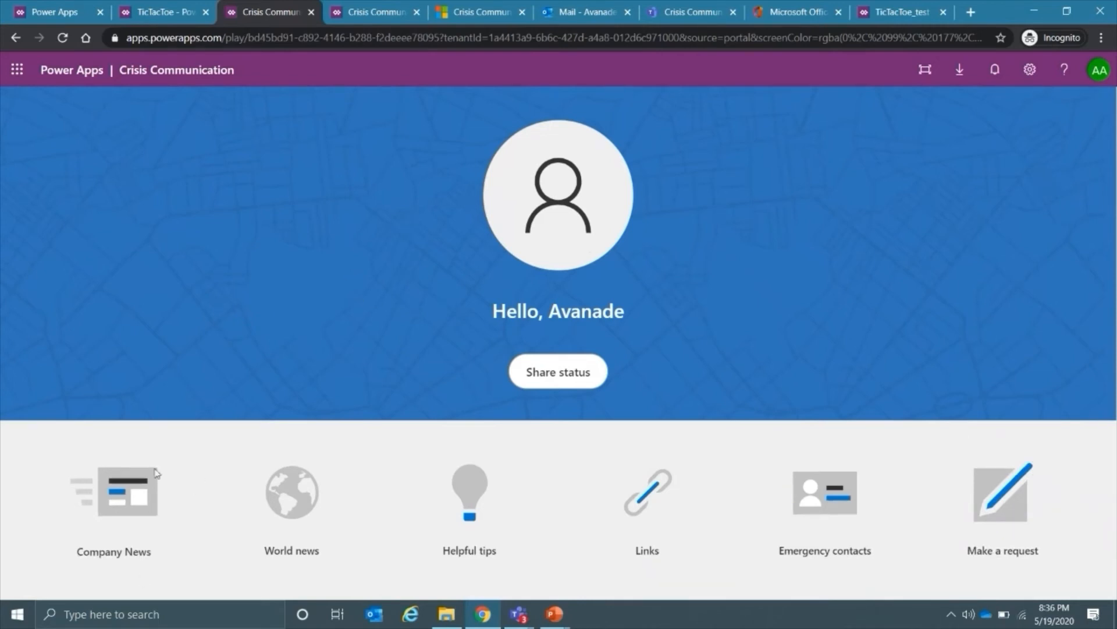
- Open the company news item "Join a cultural society" and read the first World news Ebola article on the WHO site
left_click(133, 512)
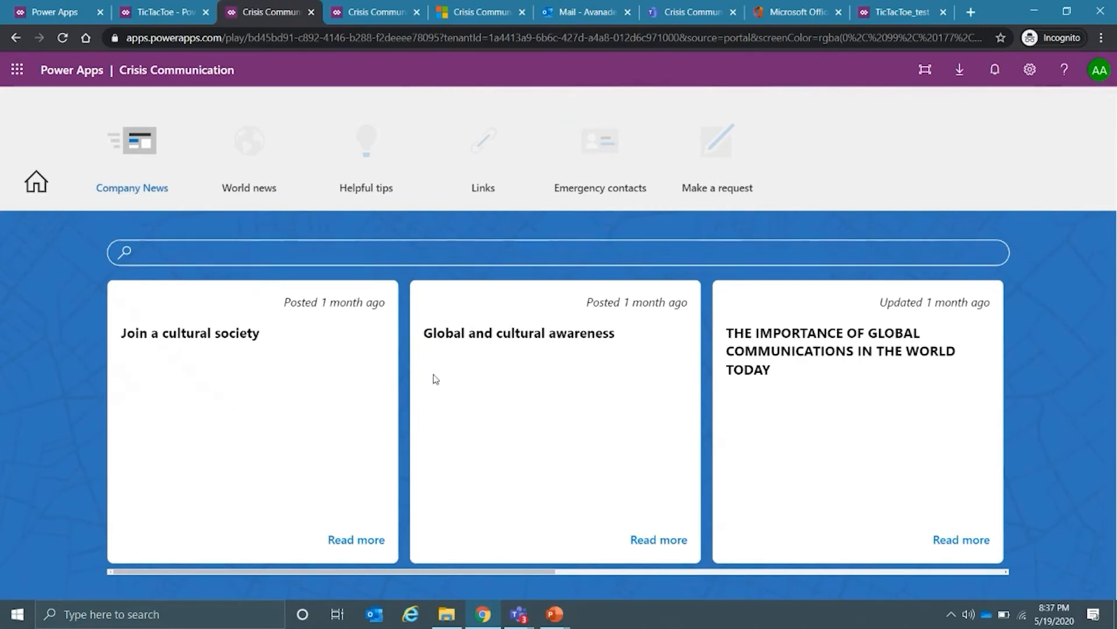
left_click(365, 546)
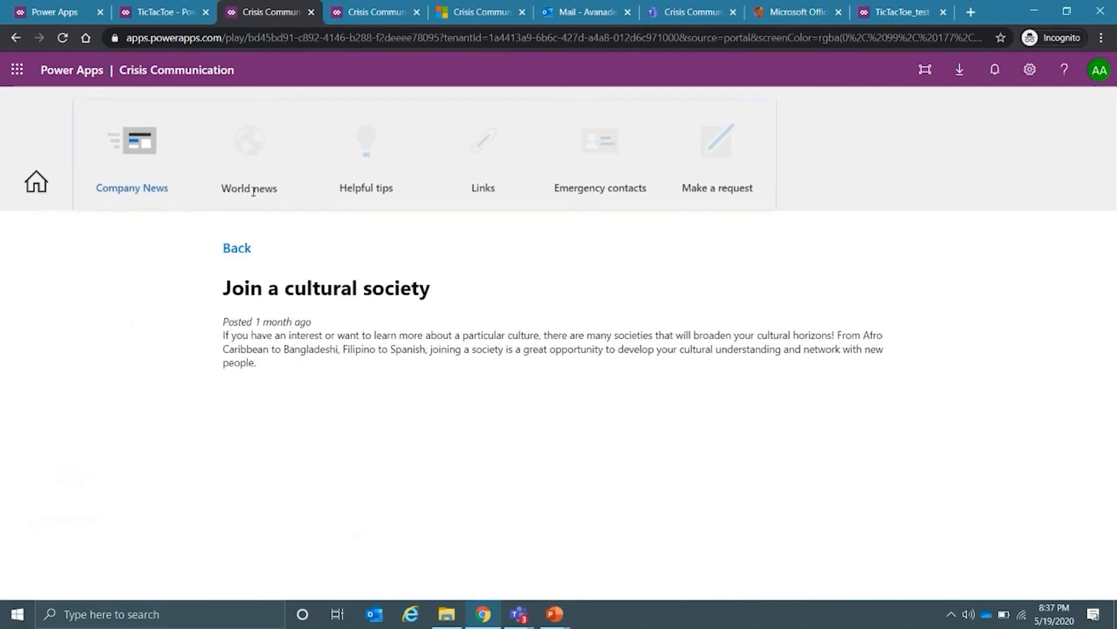
left_click(251, 198)
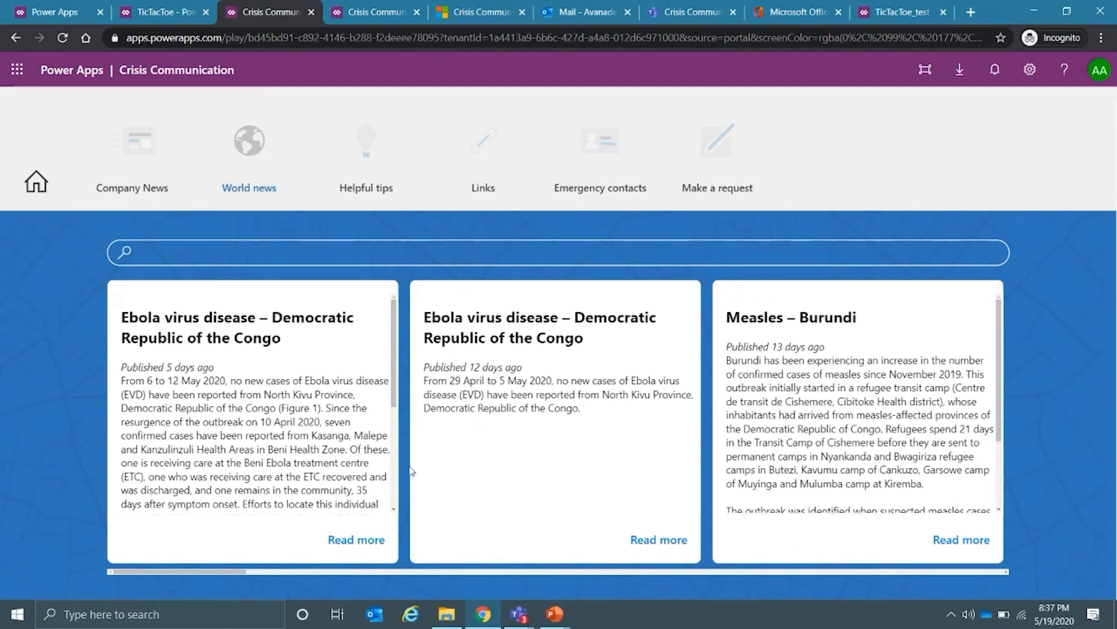
left_click(361, 545)
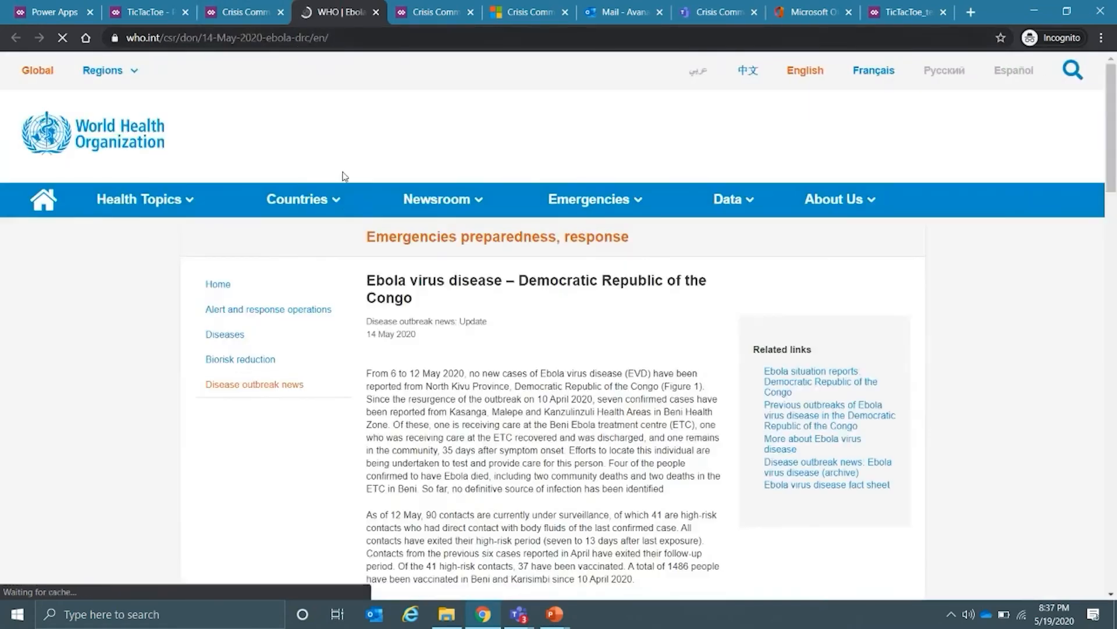
scroll(598, 407, "down", 10)
scroll(597, 408, "up", 15)
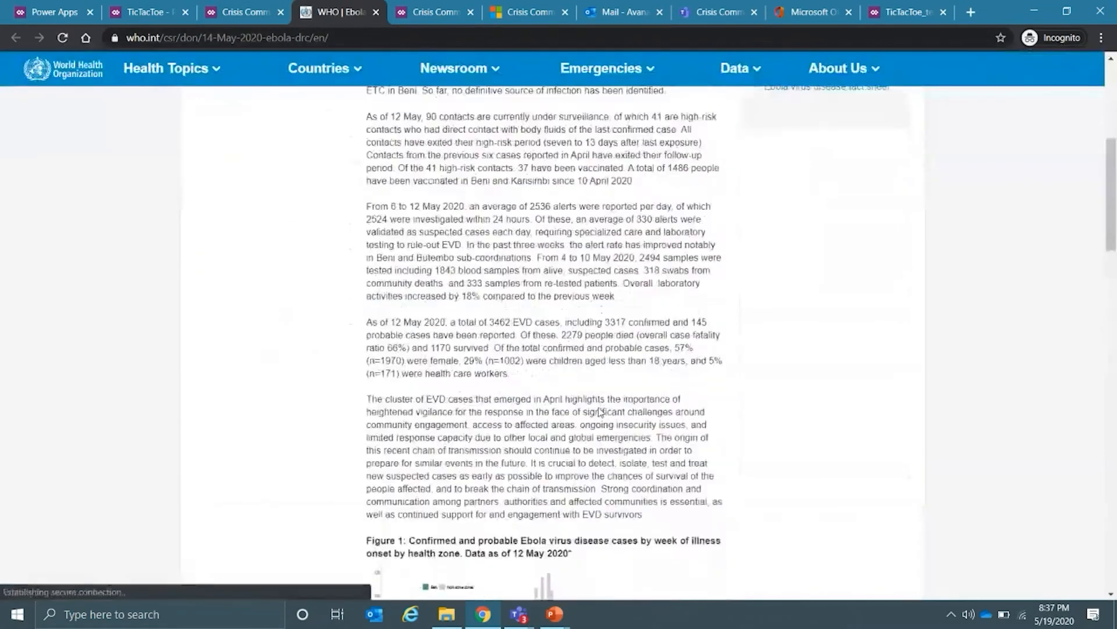
left_click(227, 16)
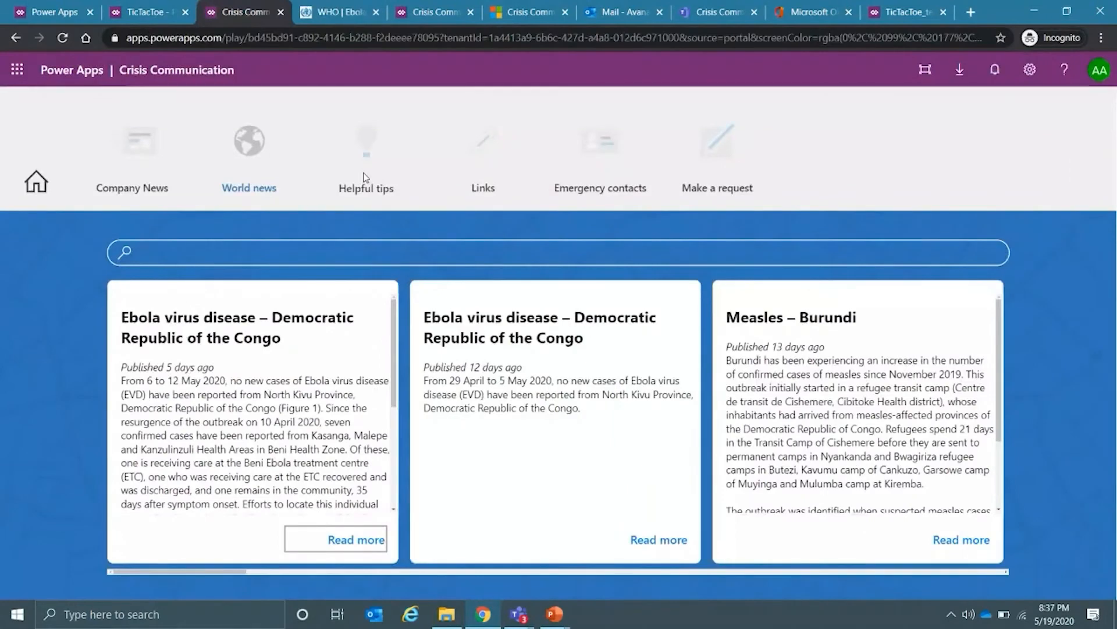
- Look through the Helpful tips, Links and Emergency contacts sections of the Crisis Communication app
left_click(365, 148)
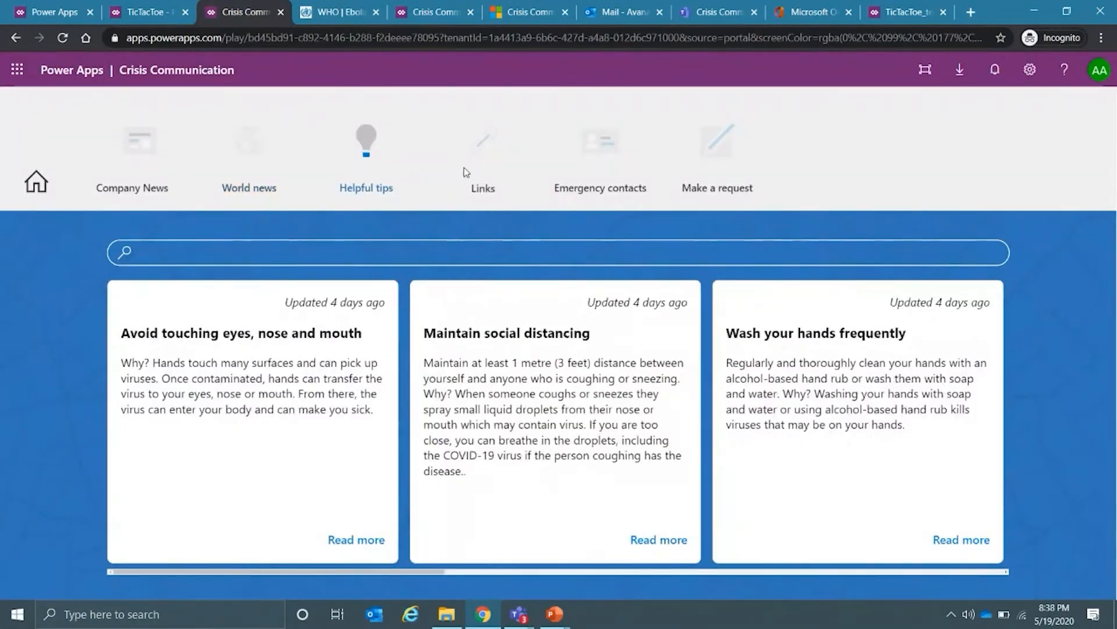
left_click(482, 148)
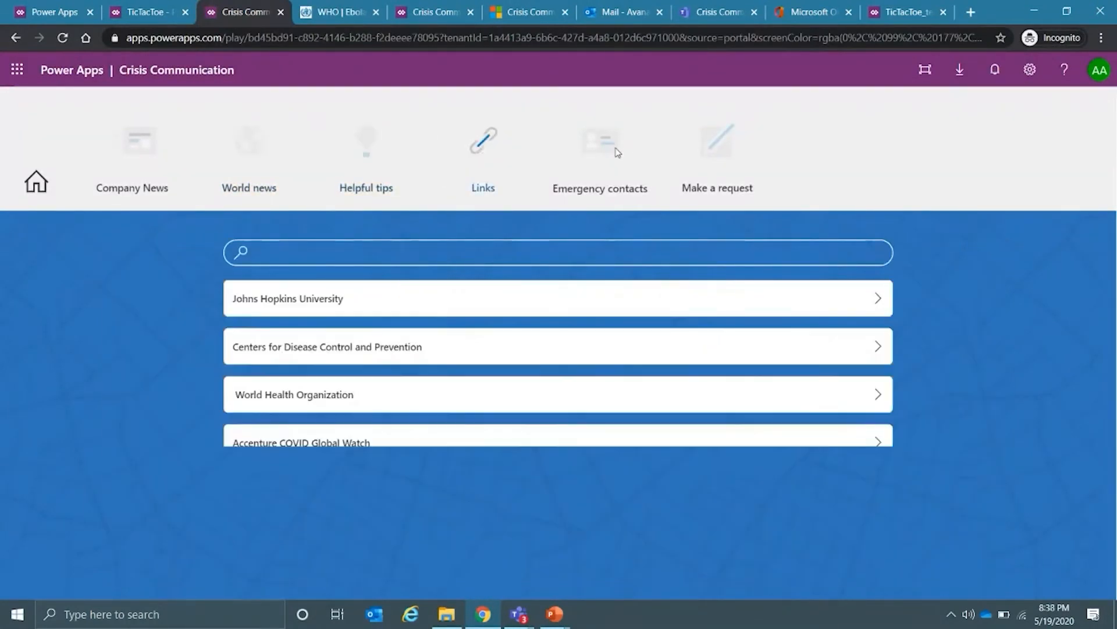
left_click(612, 151)
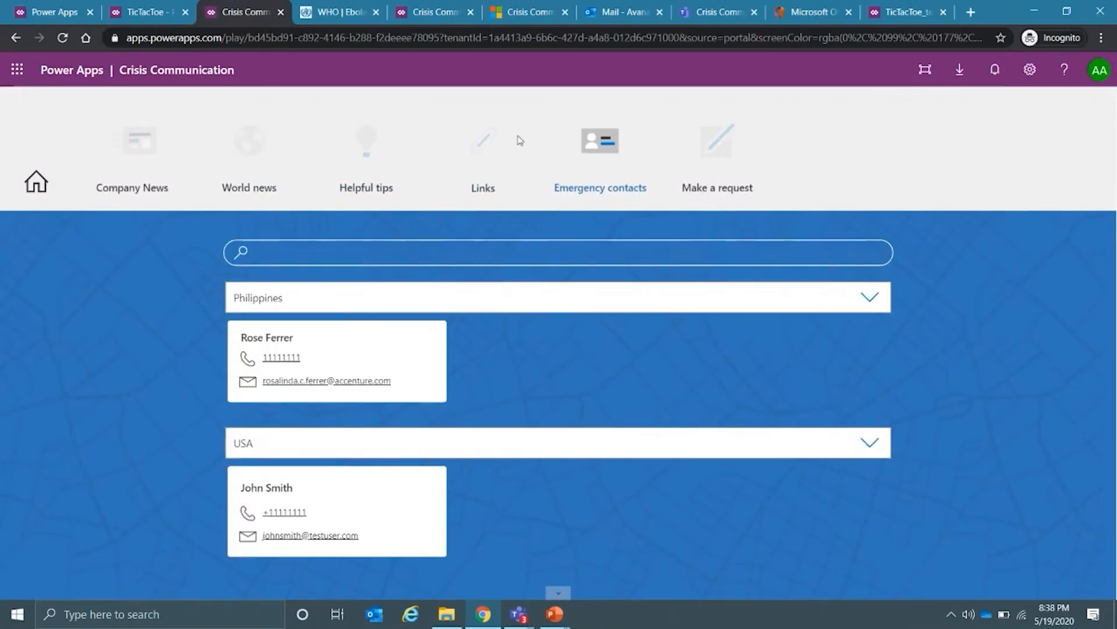
left_click(488, 145)
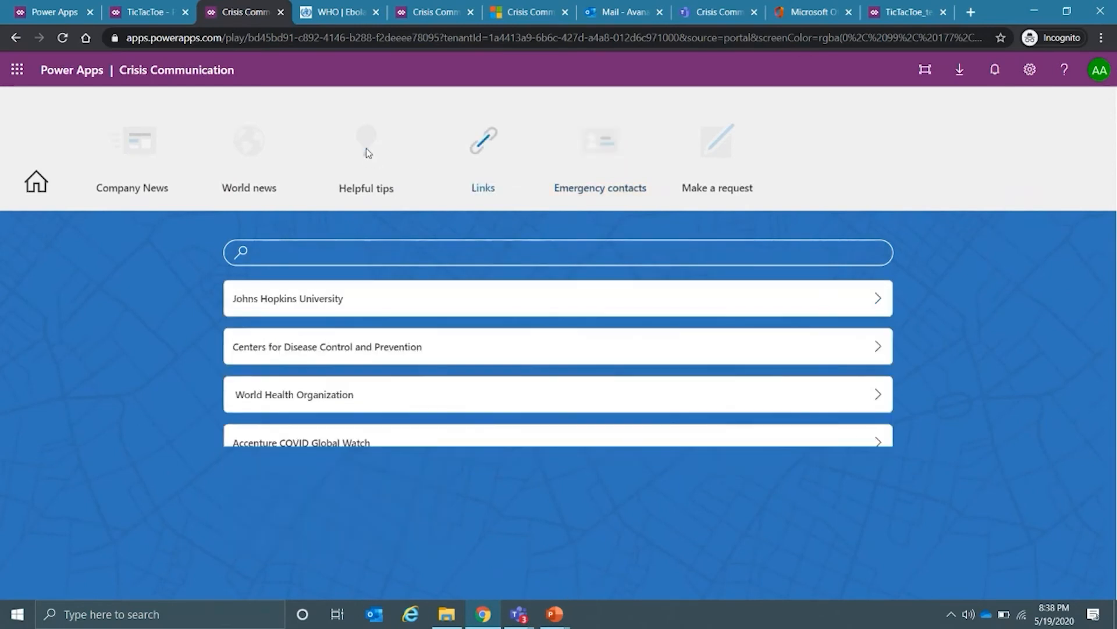
left_click(367, 162)
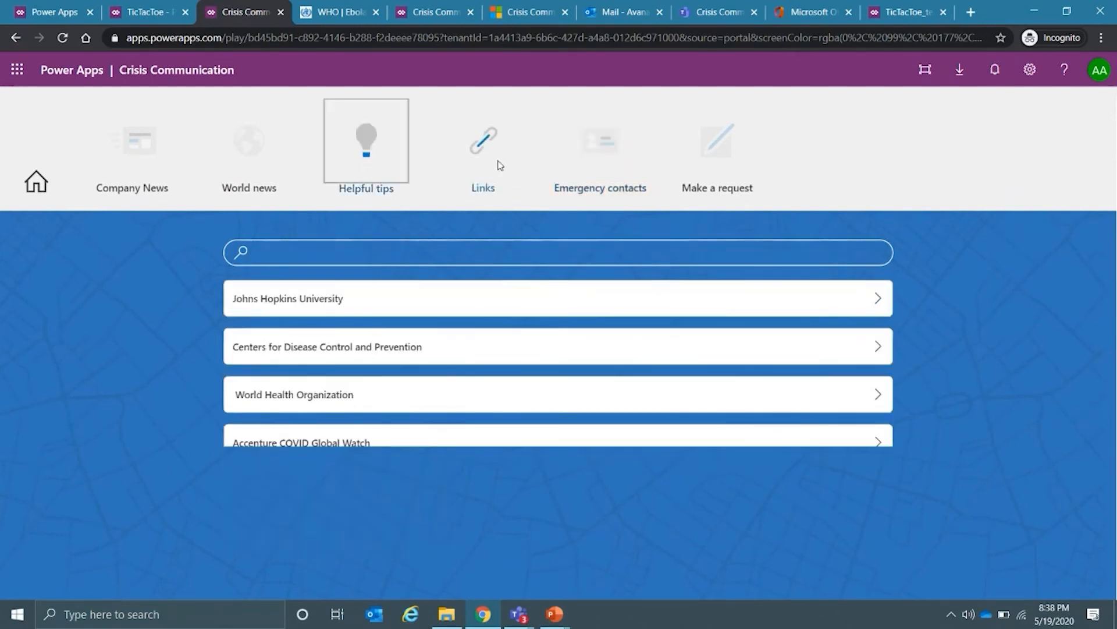
left_click(504, 141)
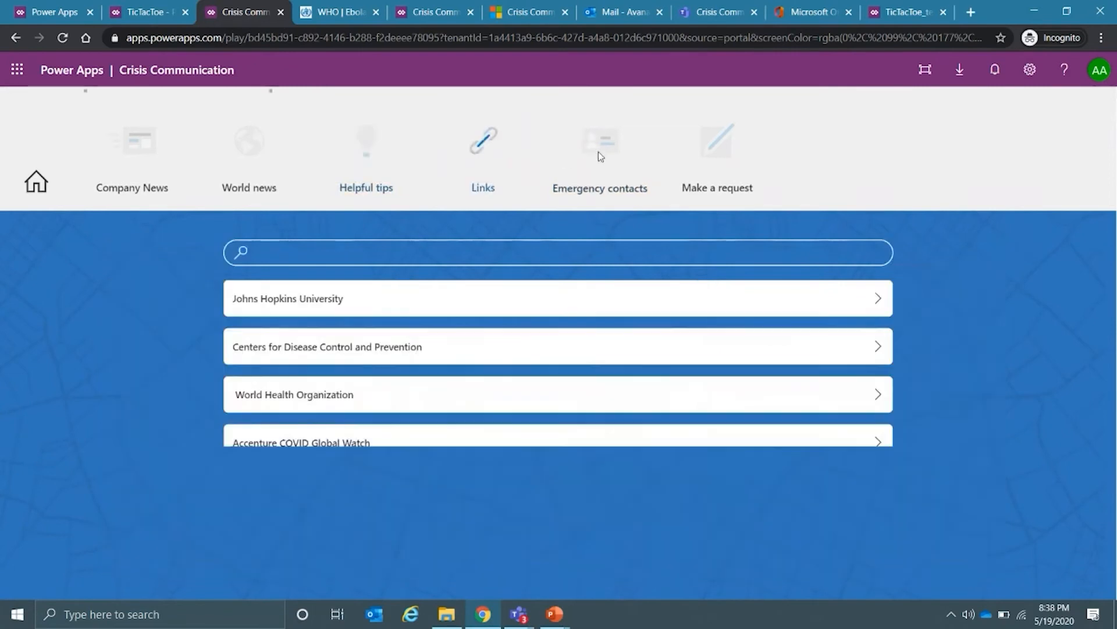
left_click(599, 153)
- Submit a request with the comment "i dont want to see the links" and return to the app's home screen
left_click(733, 164)
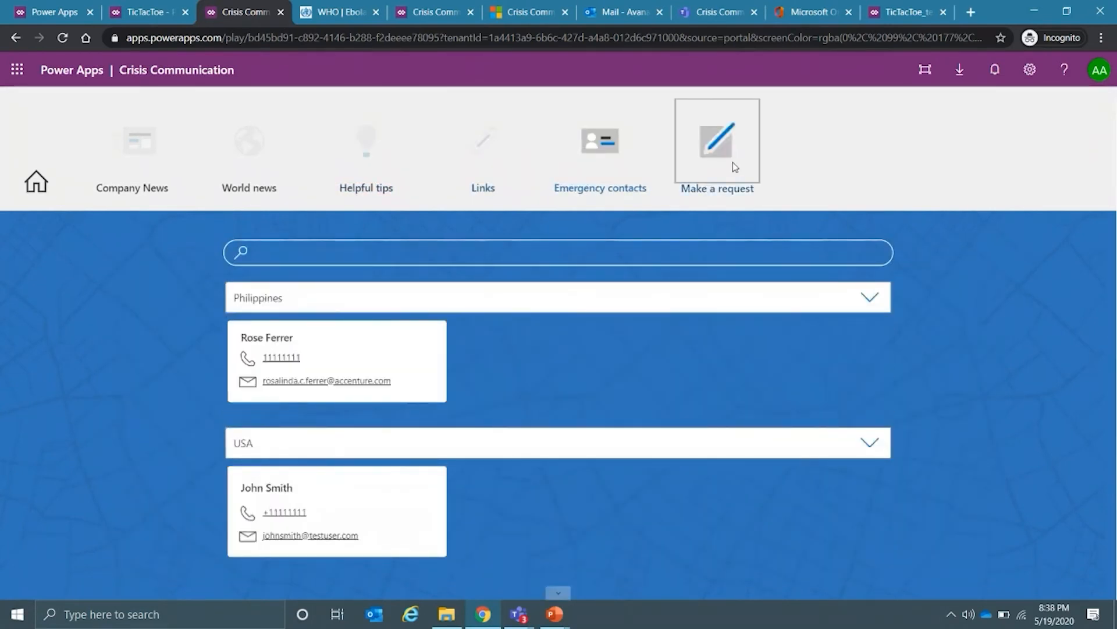
left_click(424, 316)
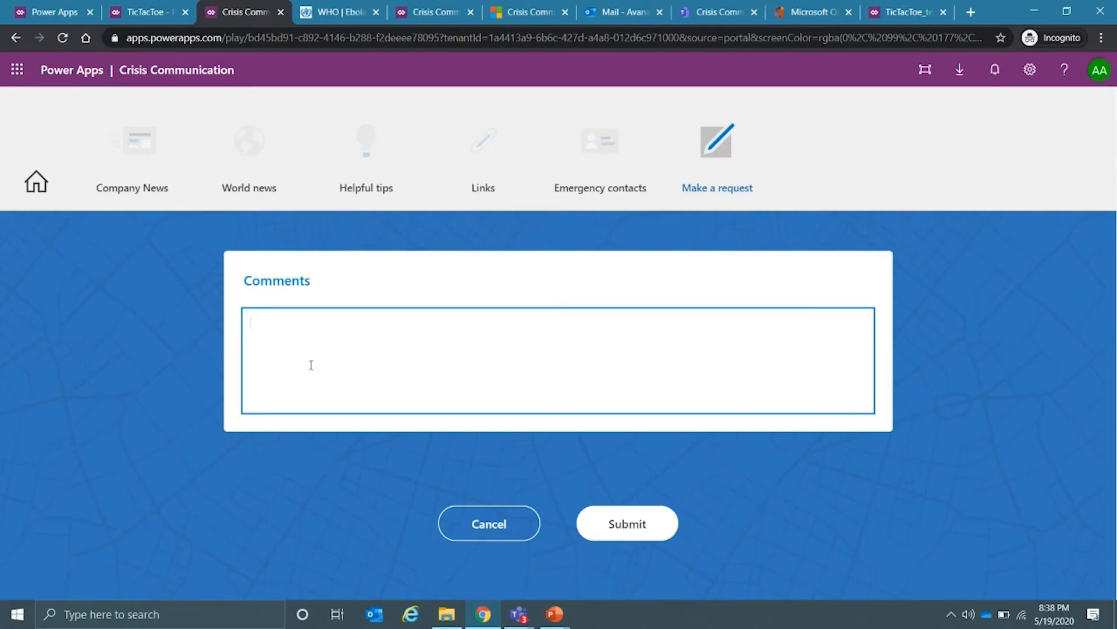
left_click(311, 364)
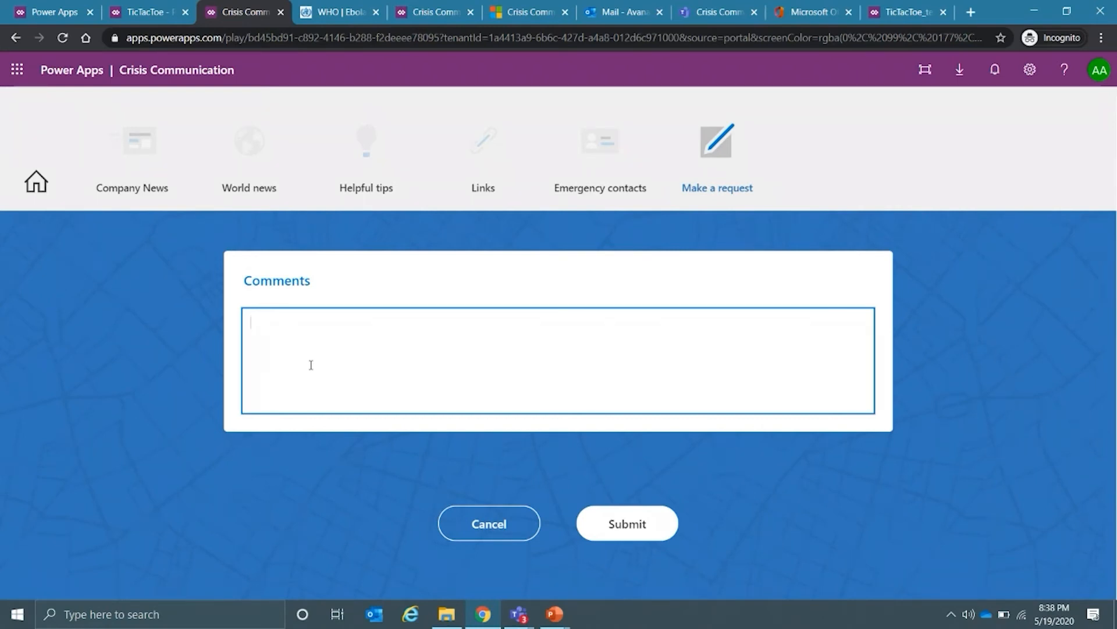
type("i dont want to see the links")
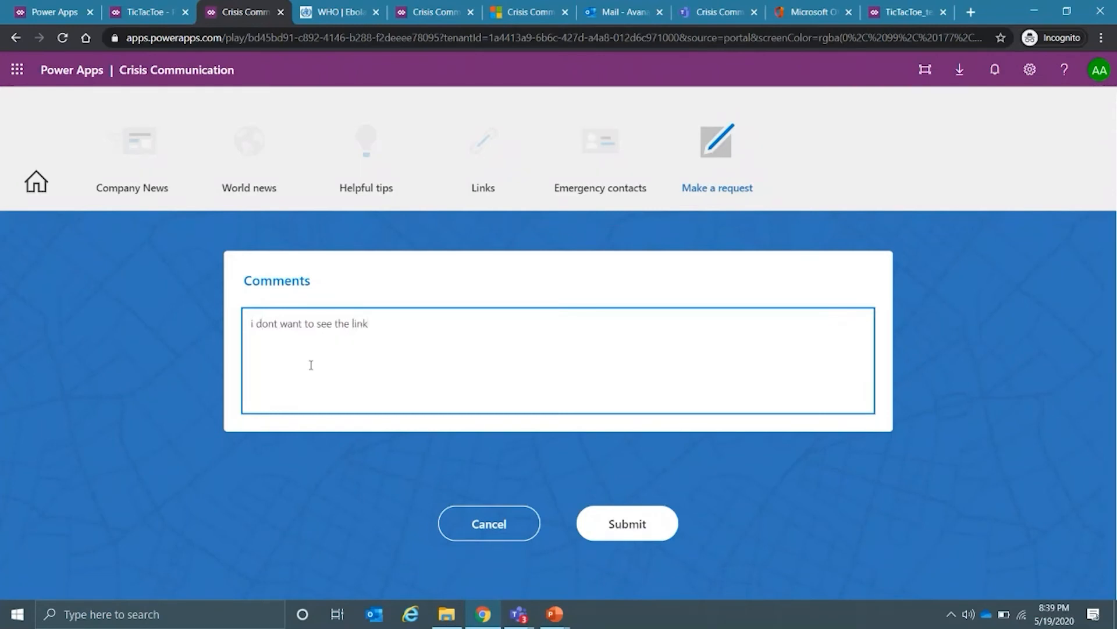
left_click(620, 526)
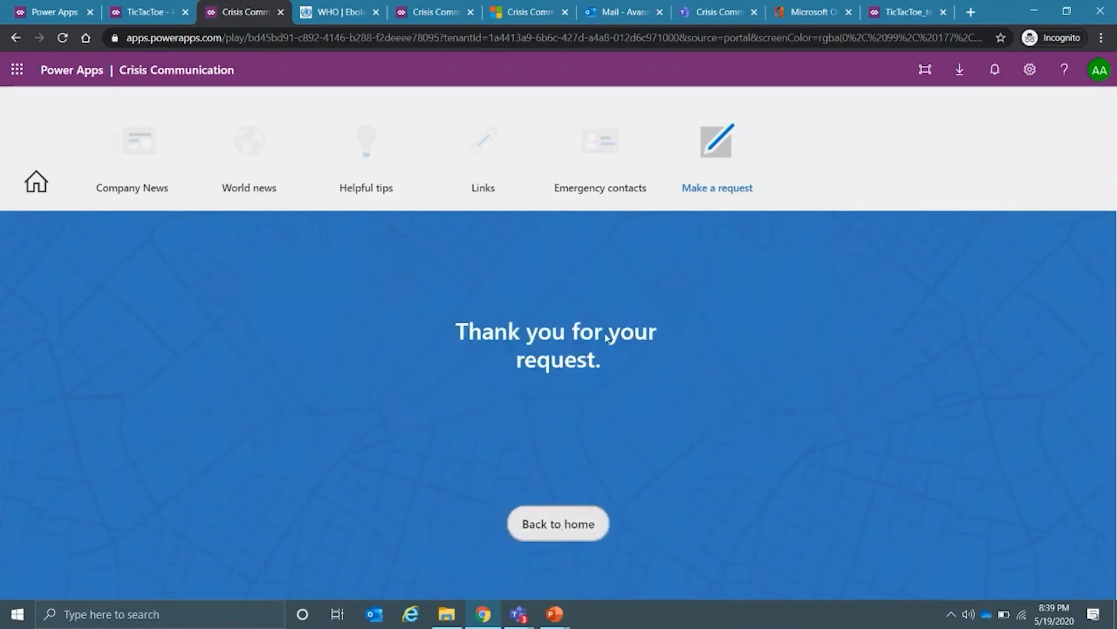
left_click(561, 528)
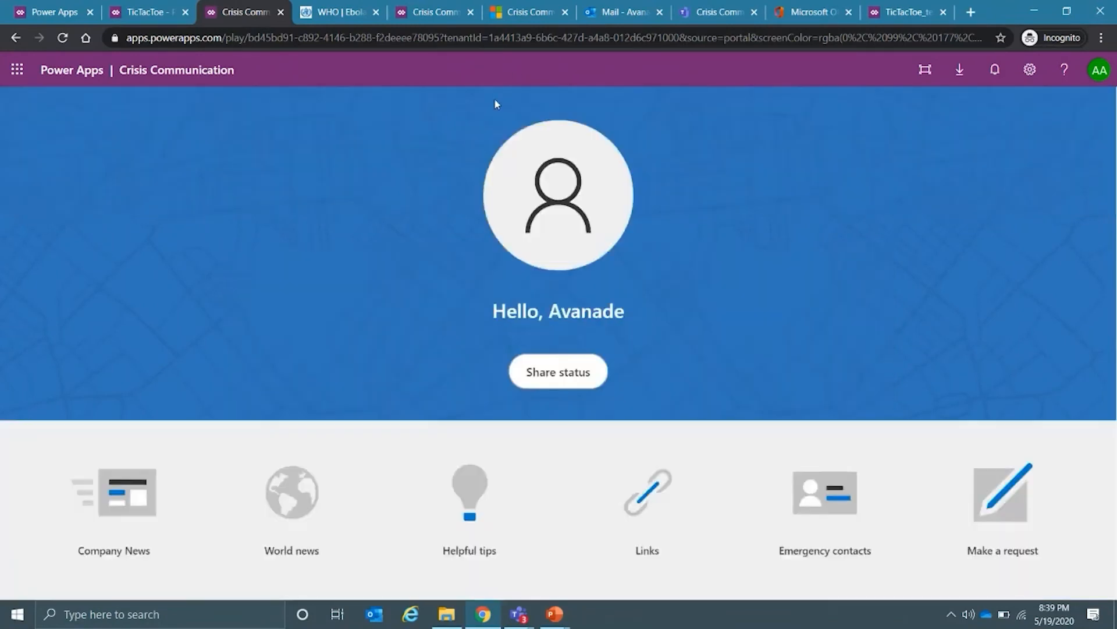
- Check the submitted request in its Outlook e-mail and in the posts of the Crisis Communication channel in Teams
left_click(616, 17)
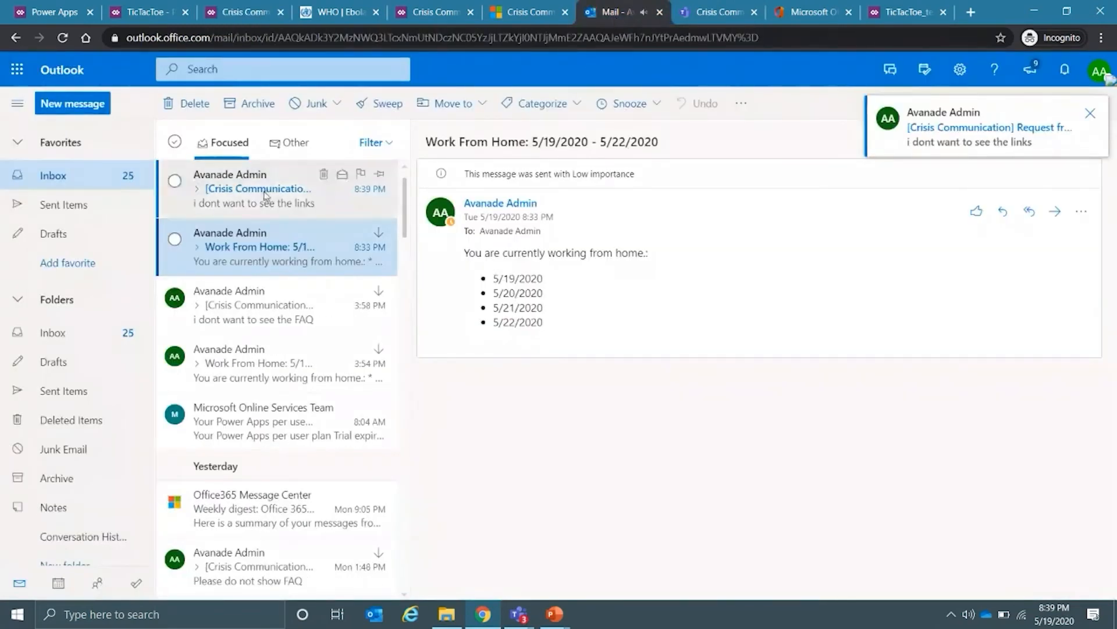
left_click(266, 194)
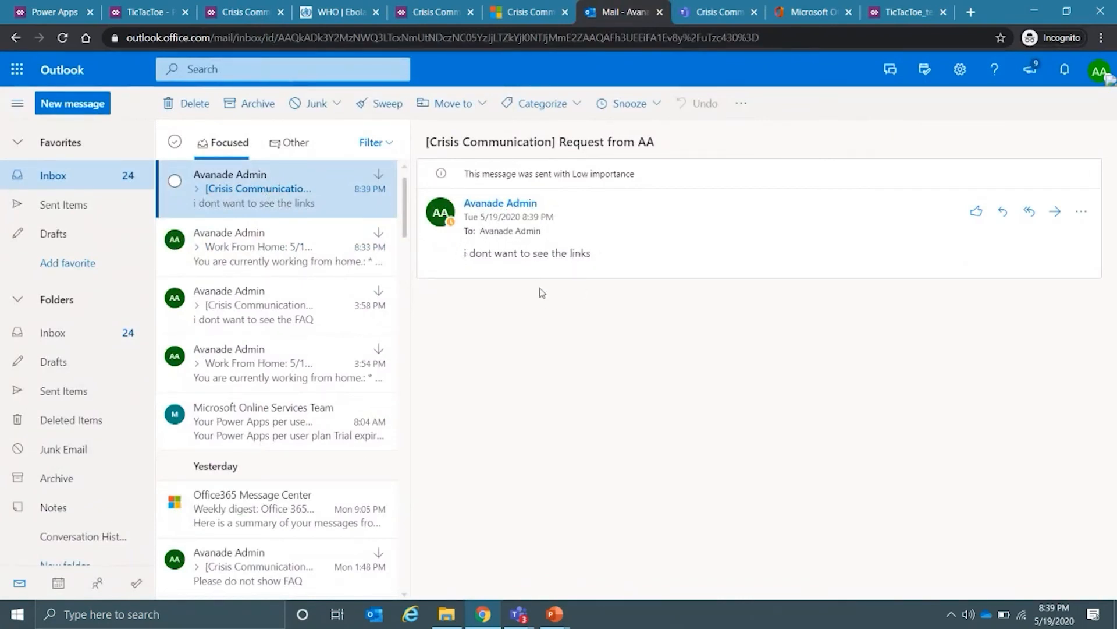
left_click(708, 19)
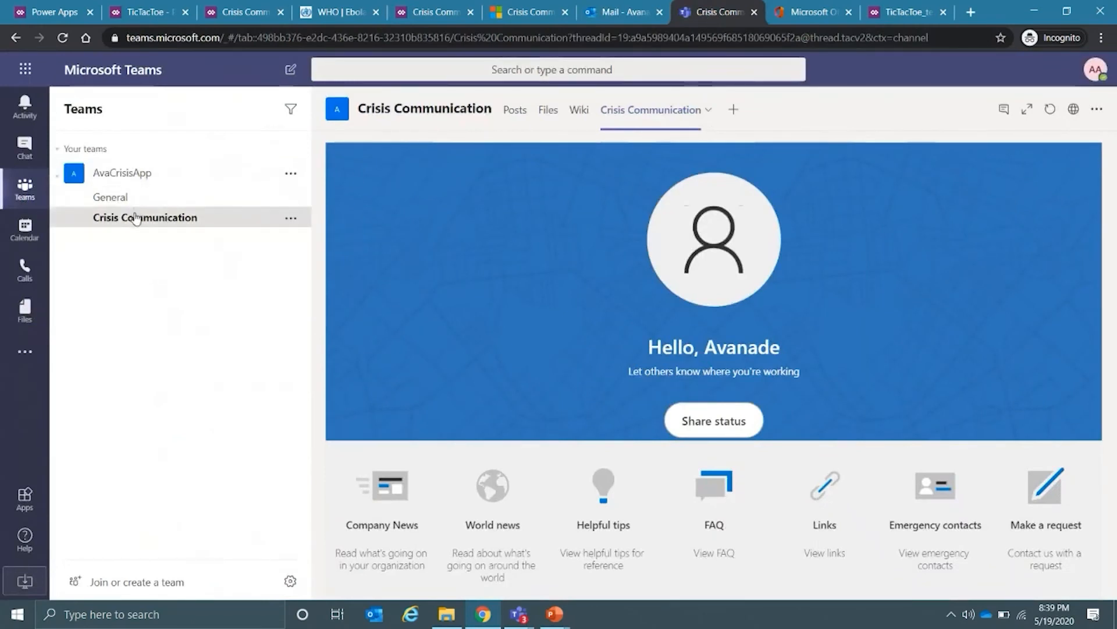
left_click(515, 111)
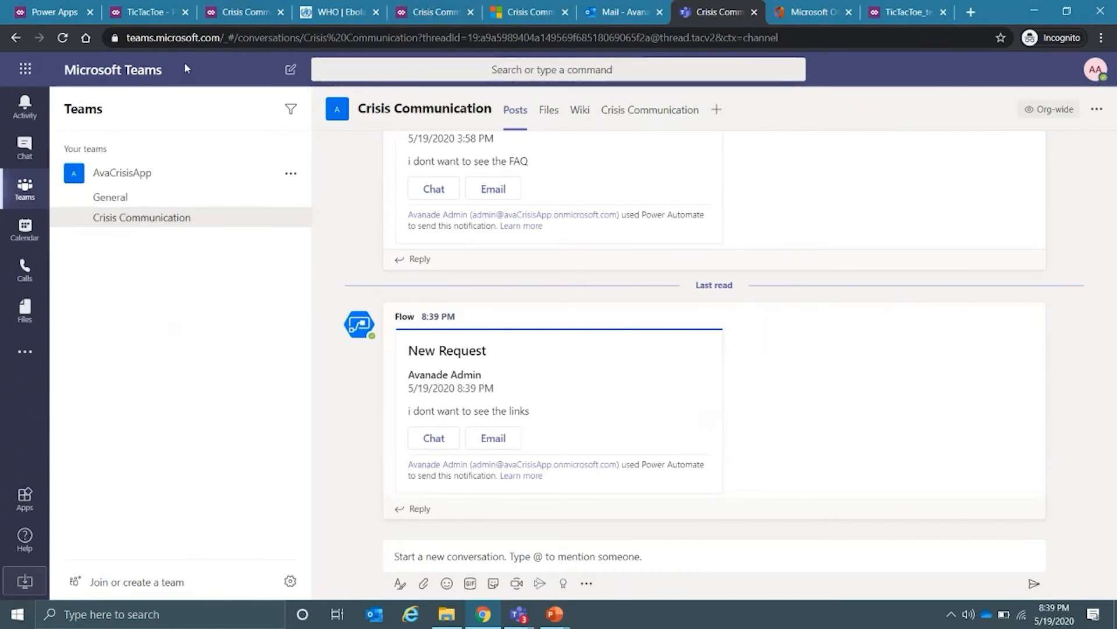
left_click(256, 14)
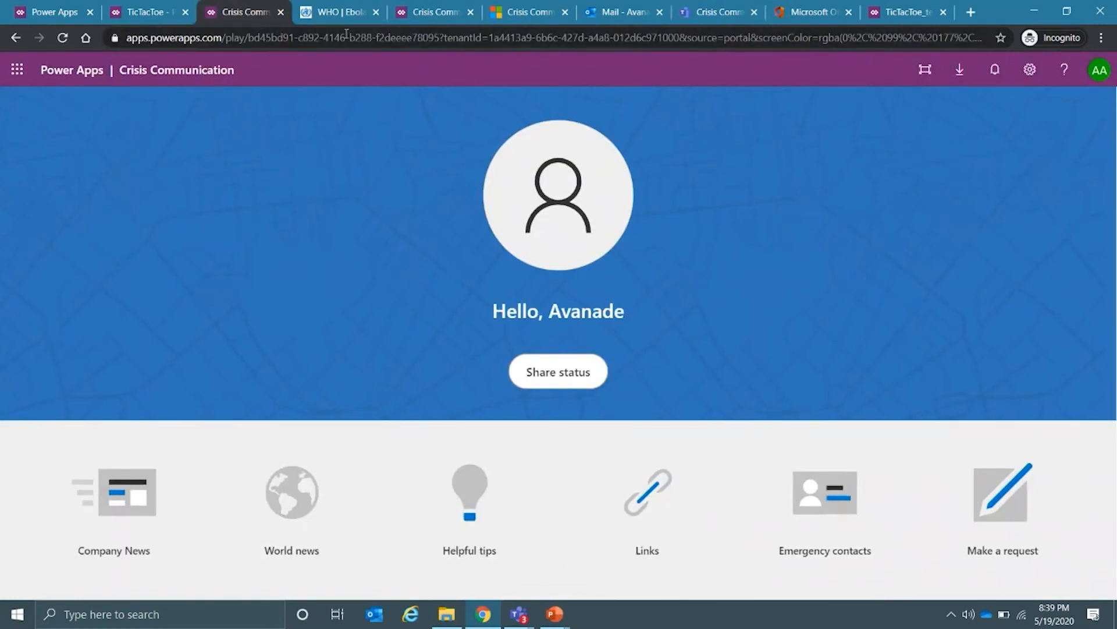
- Open Admin Settings in the Crisis Communication Admin app and select the contents of the admin e-mail field
left_click(430, 12)
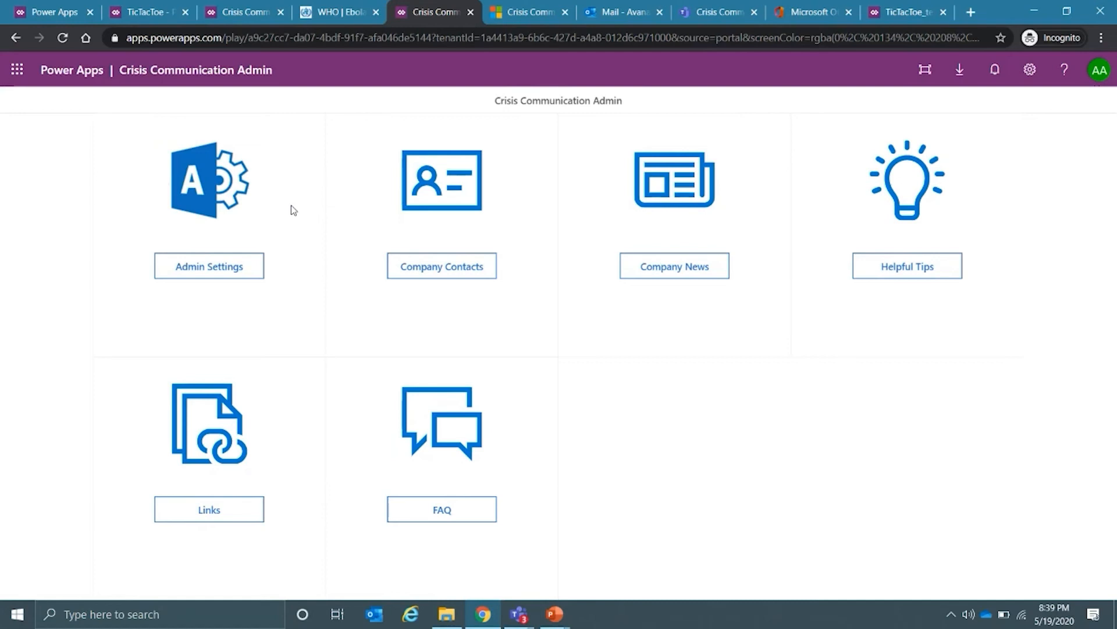
left_click(218, 278)
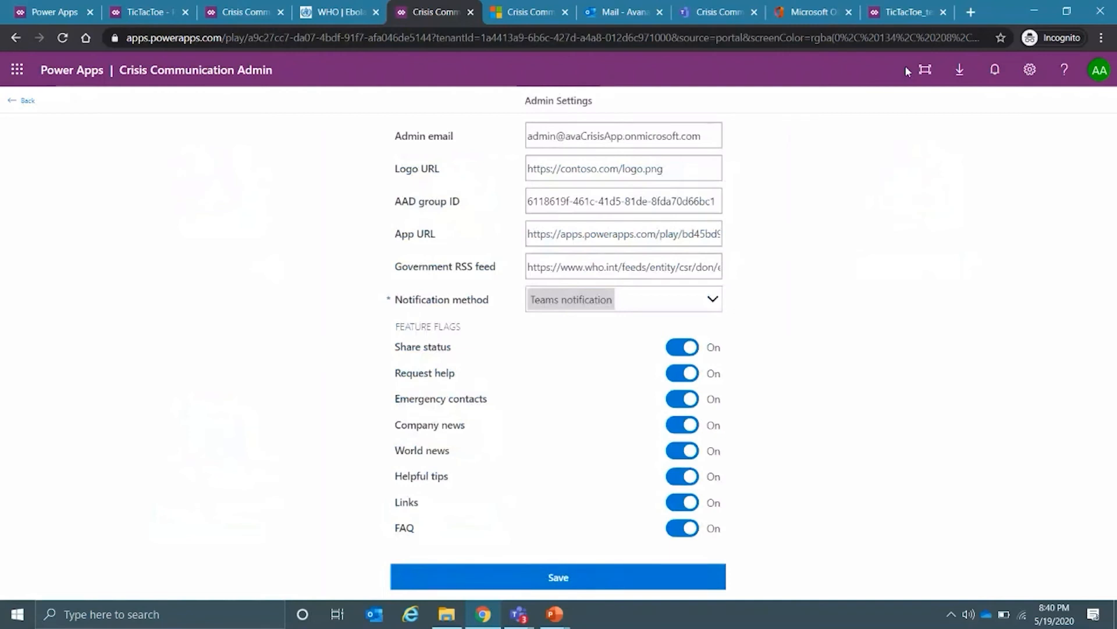
left_click(605, 135)
key("ctrl+a")
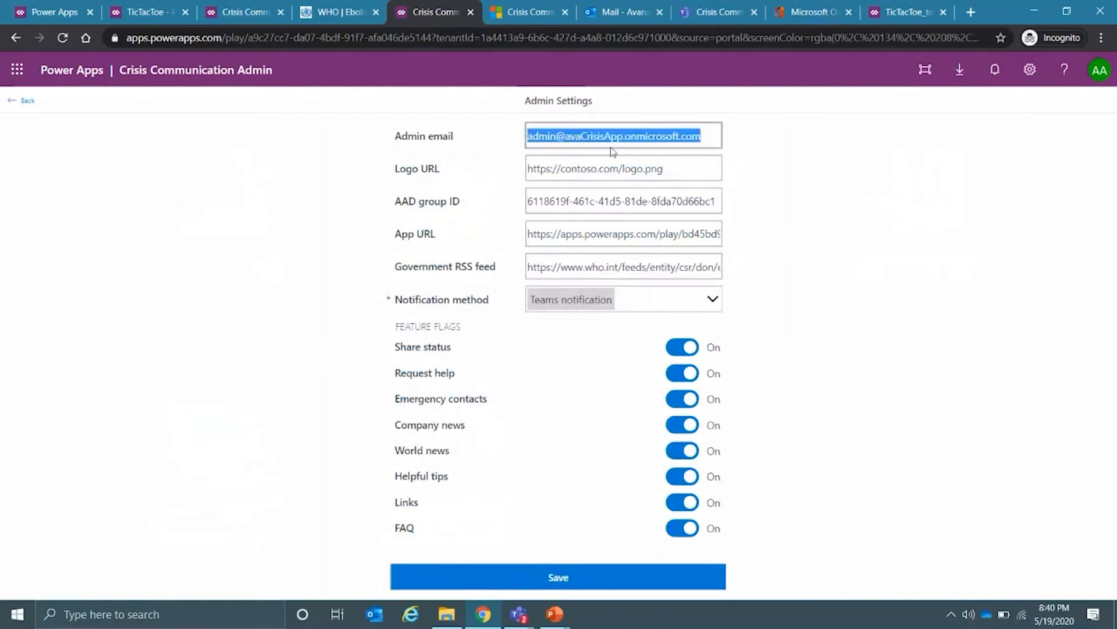
- Review the Logo URL, App URL and Government RSS feed fields and the available notification methods in Admin Settings
triple_click(439, 167)
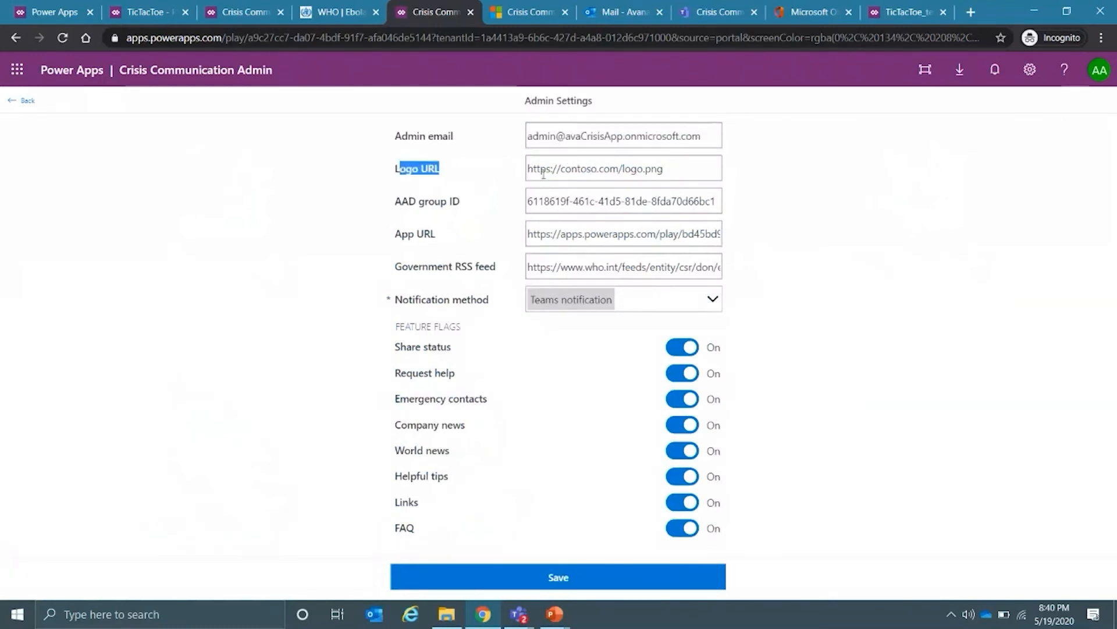
left_click(441, 180)
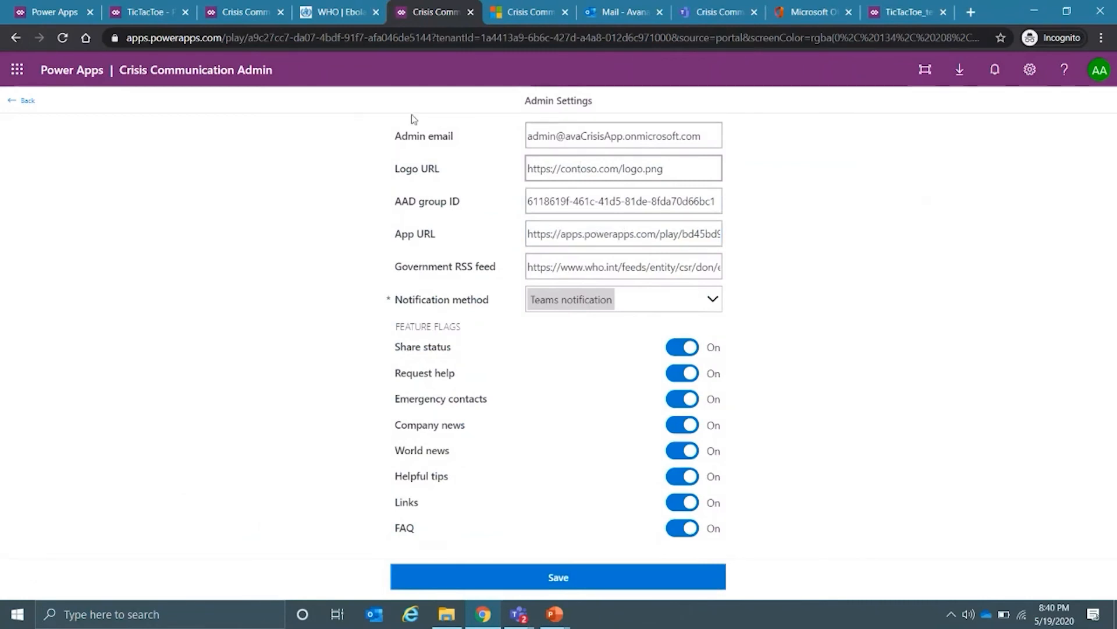
left_click_drag(579, 233, 677, 235)
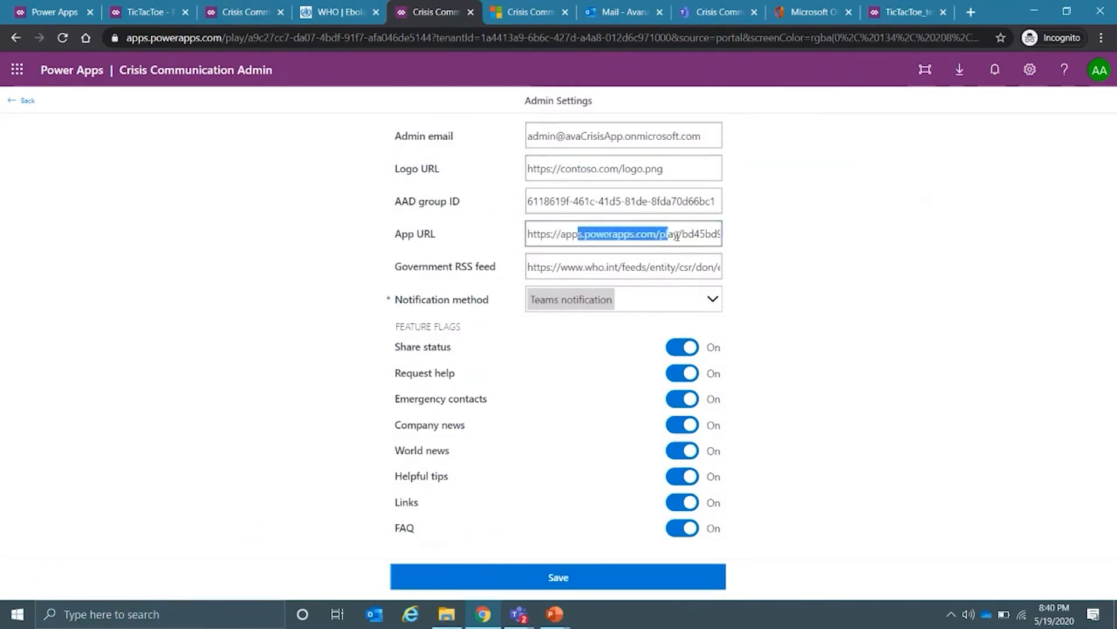
left_click(720, 234)
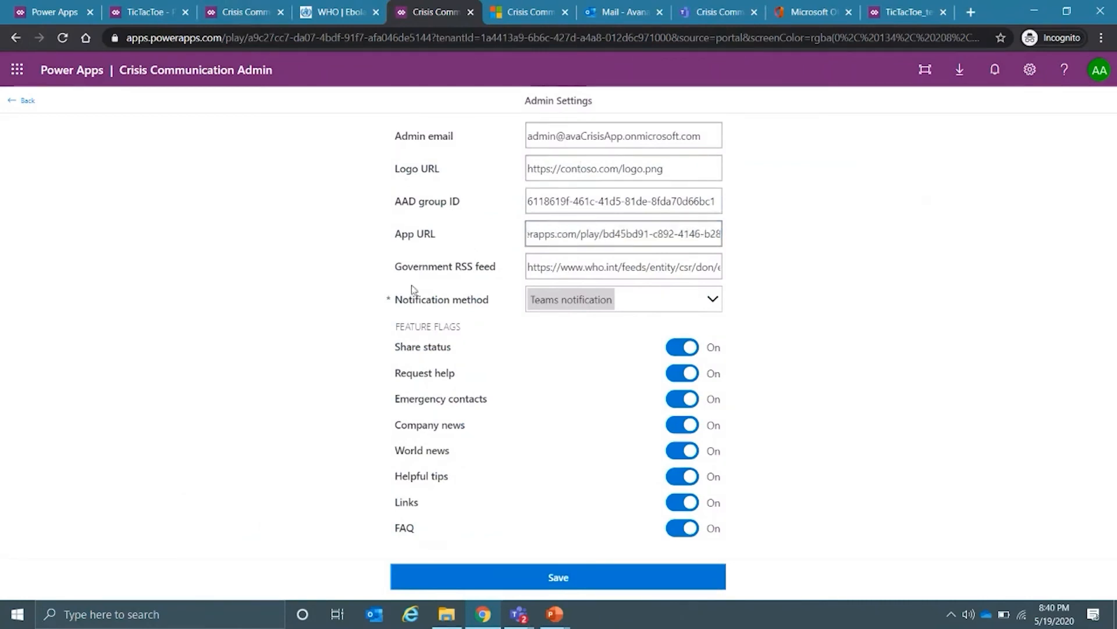
key("Tab")
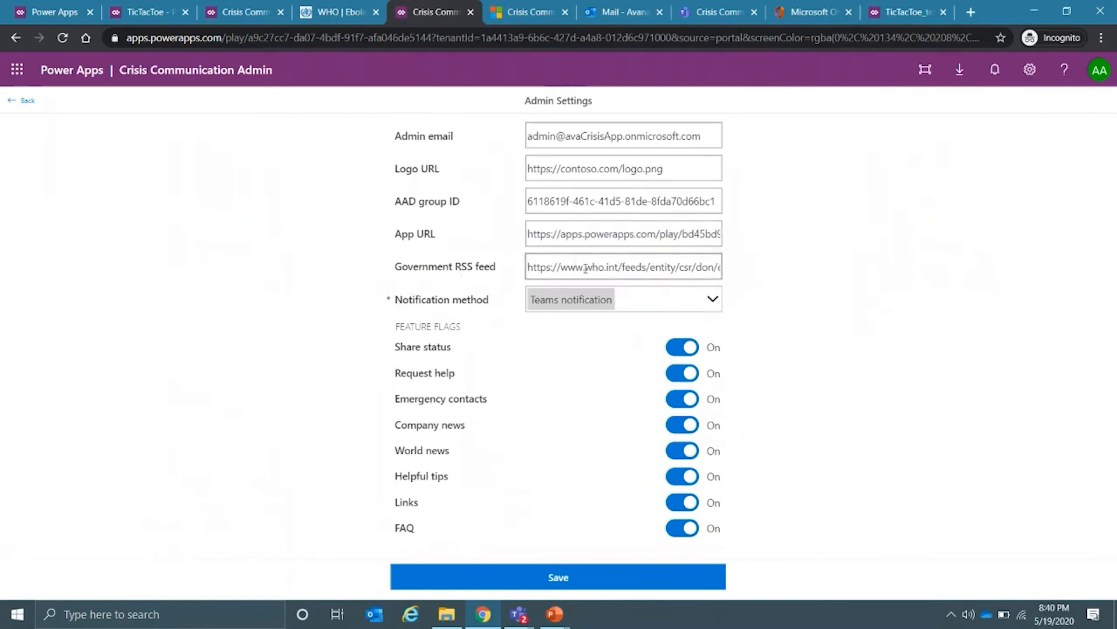
left_click_drag(536, 268, 773, 259)
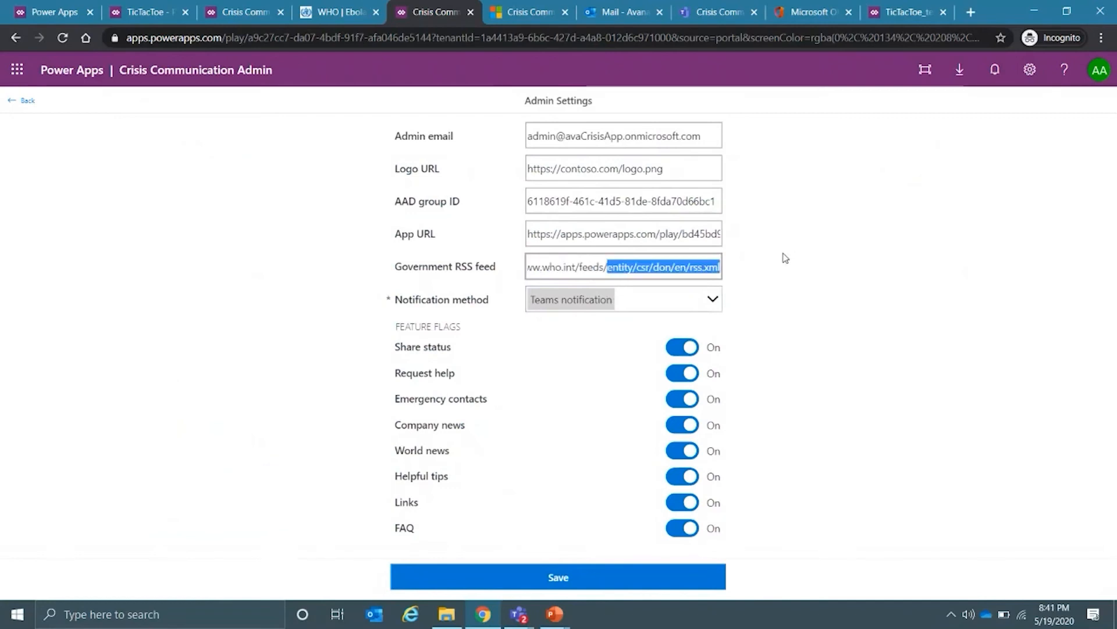
left_click_drag(701, 267, 733, 271)
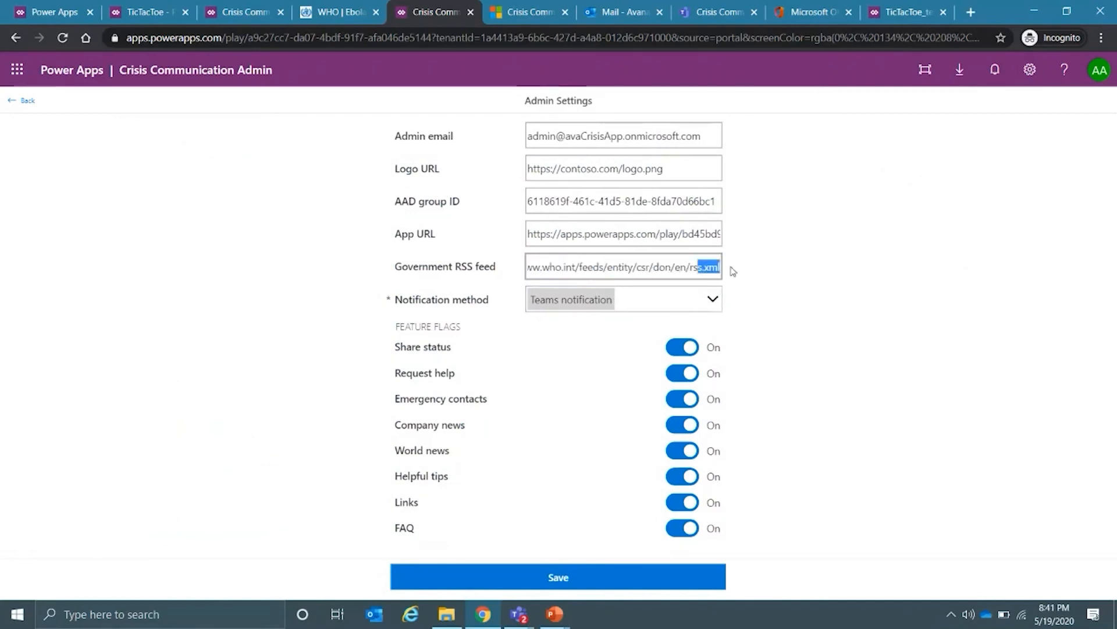
left_click(598, 266)
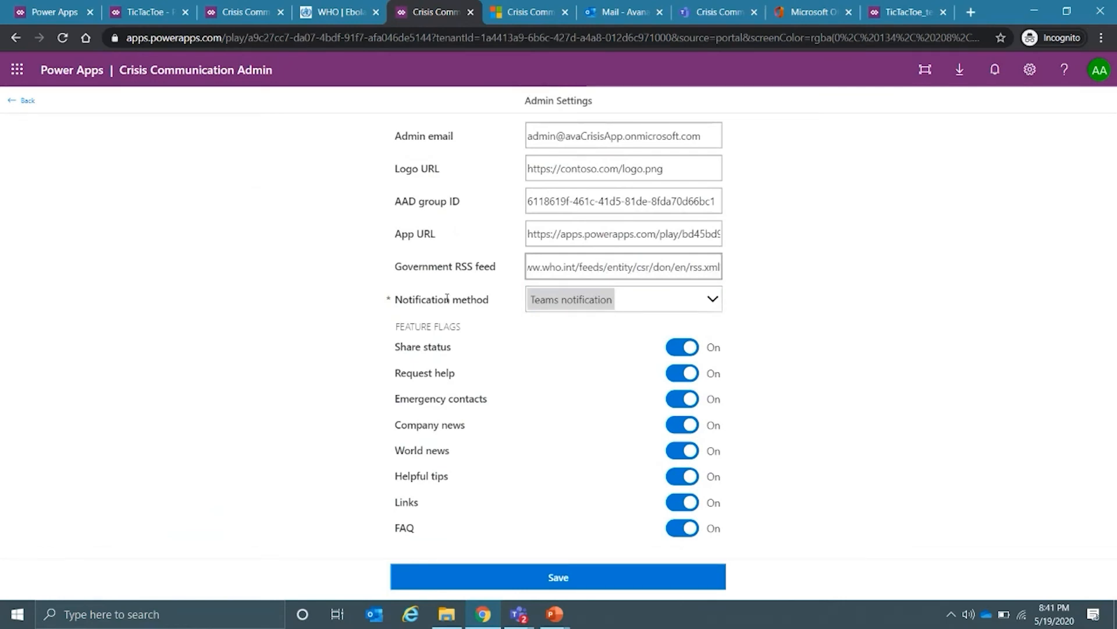
left_click(712, 306)
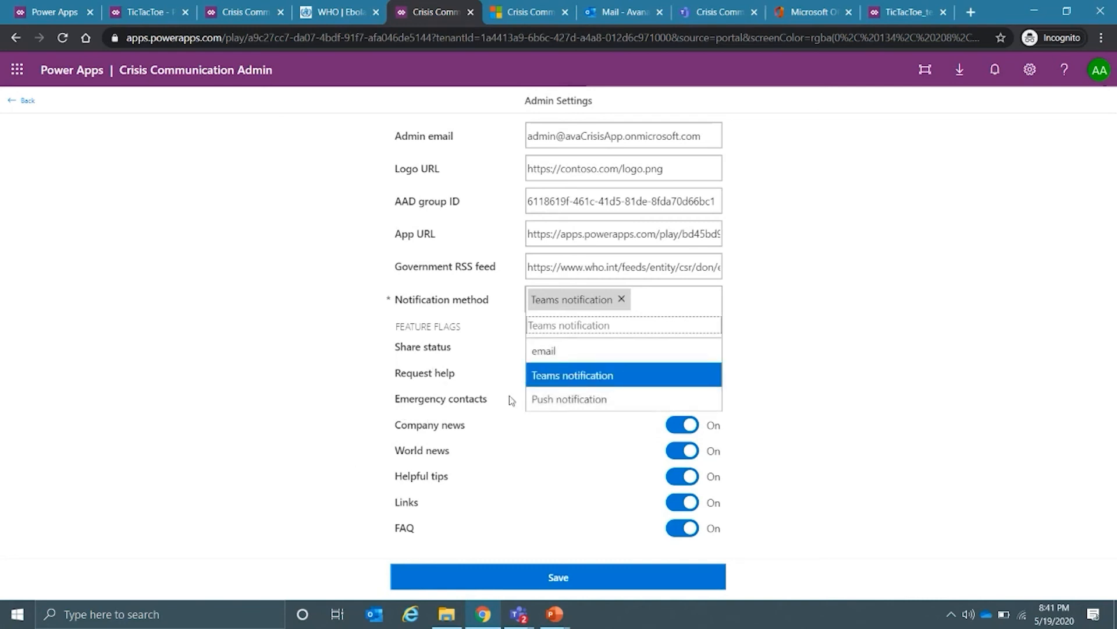
left_click(278, 429)
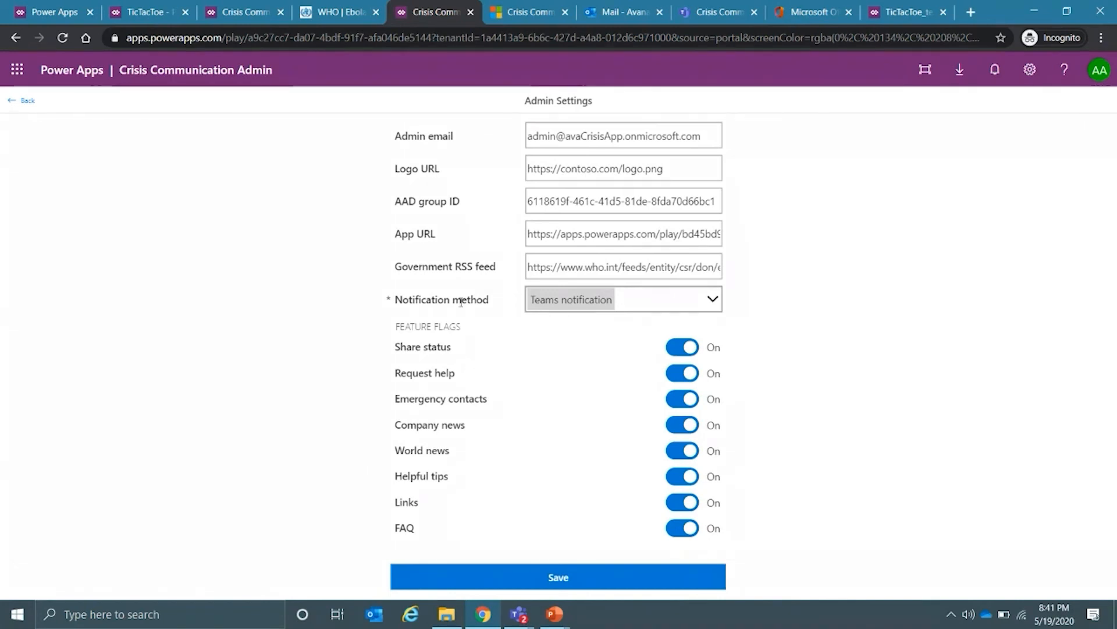
- Turn off the Company news feature flag, save the admin settings and reload the Crisis Communication app
left_click(244, 12)
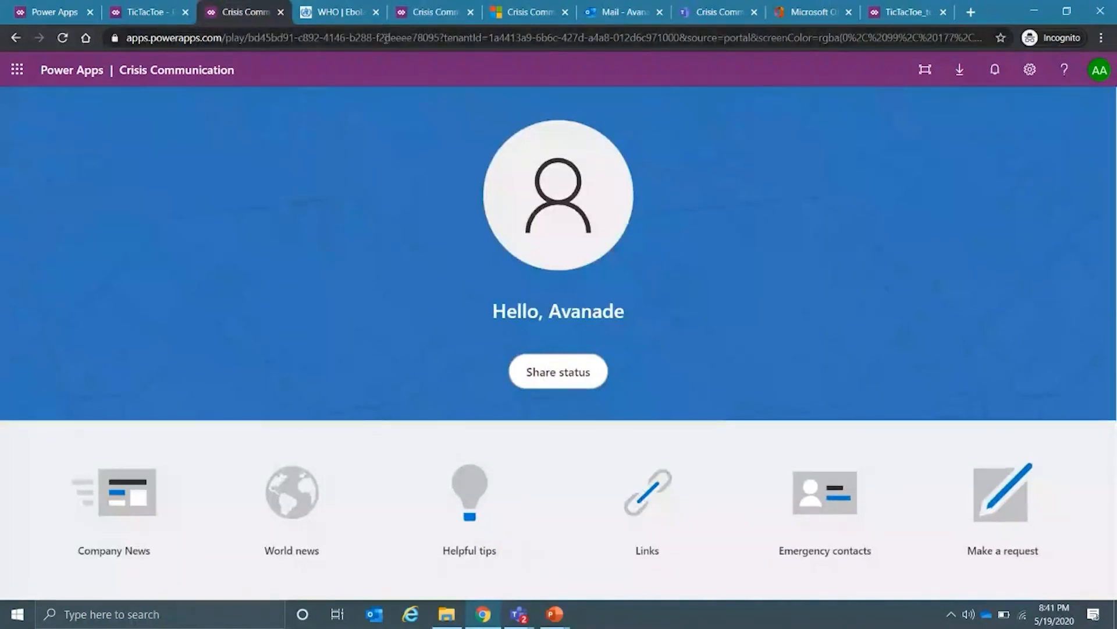
left_click(436, 11)
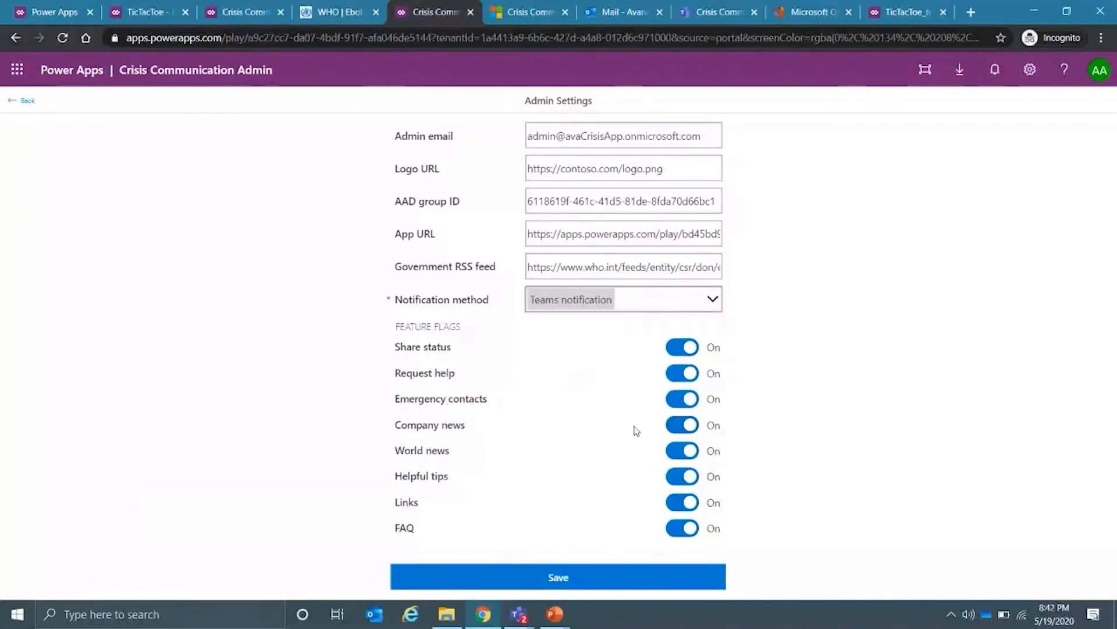
left_click(684, 428)
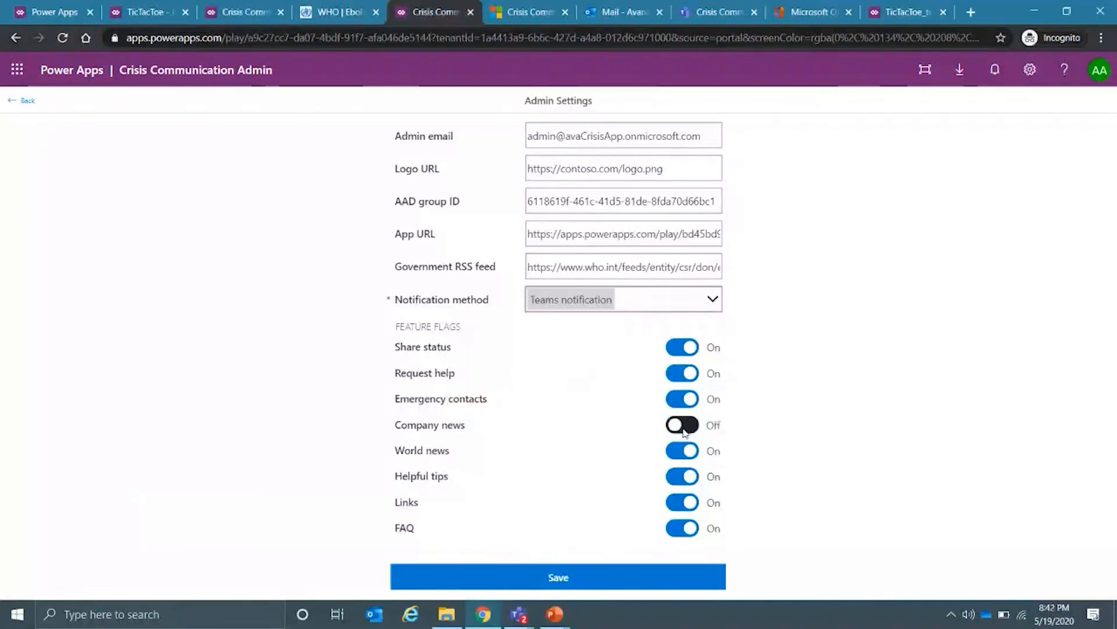
left_click(564, 589)
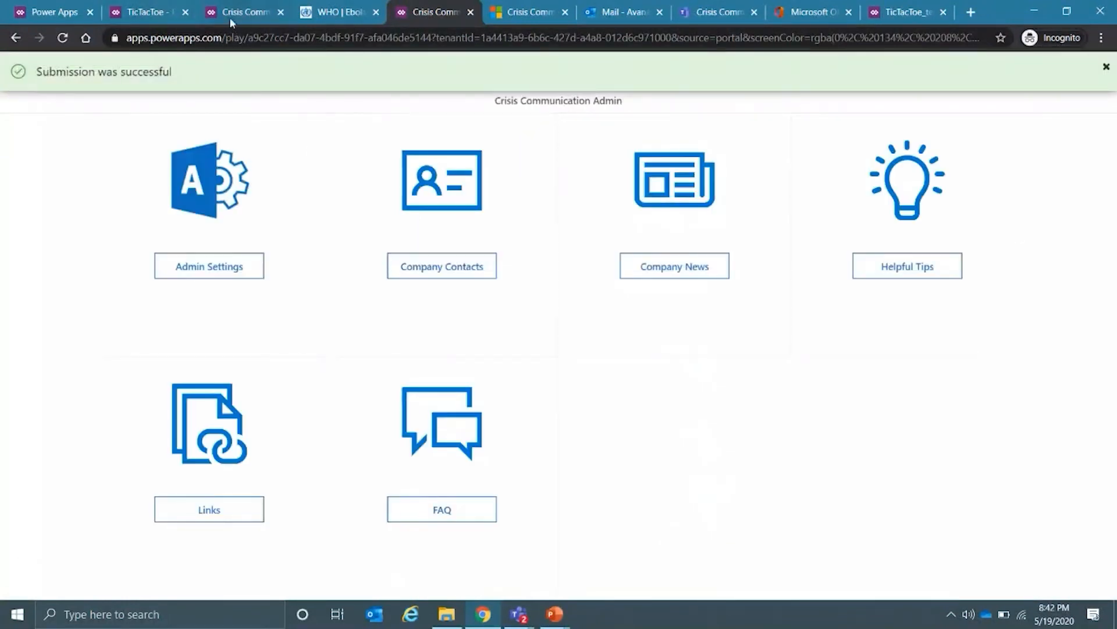
left_click(230, 18)
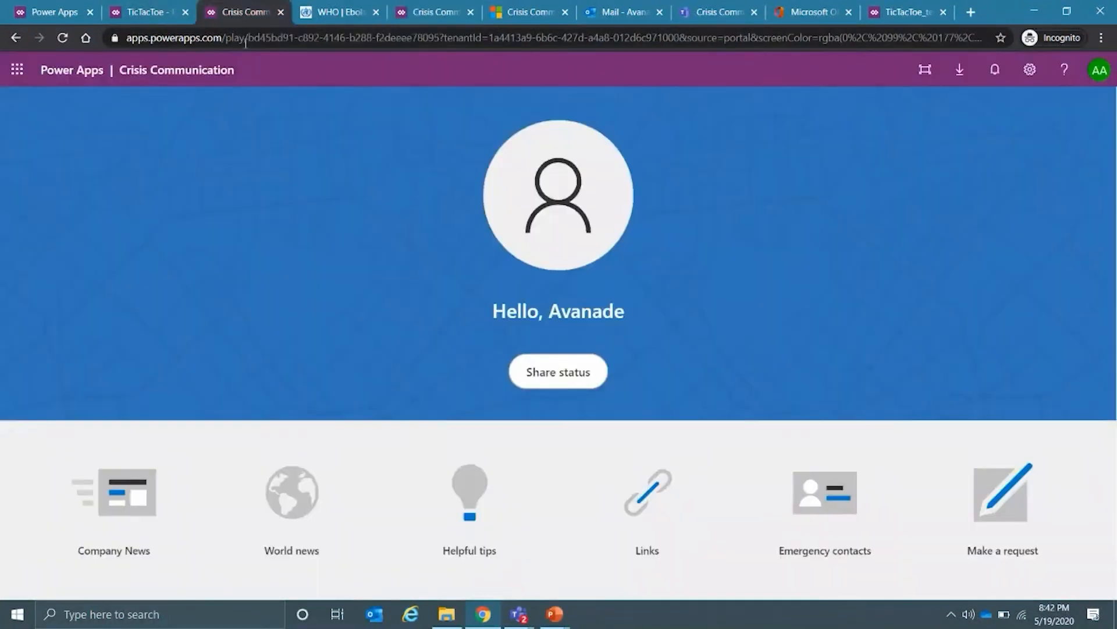
key("F5")
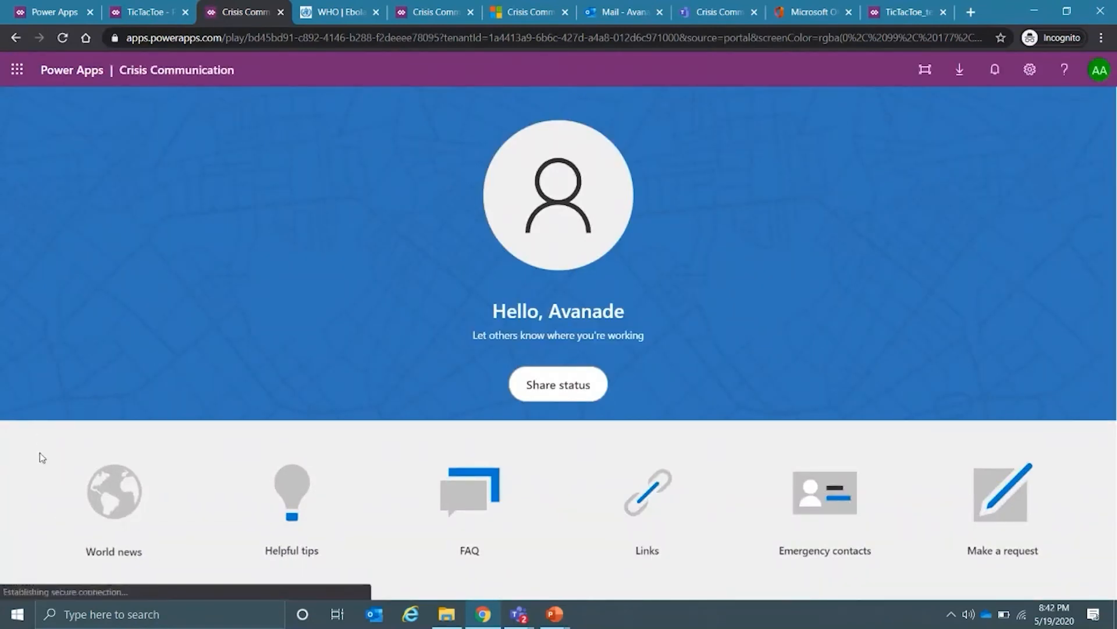
- Turn the Company news feature flag back on in the admin app, save the settings and return to the Crisis Communication app
left_click(434, 14)
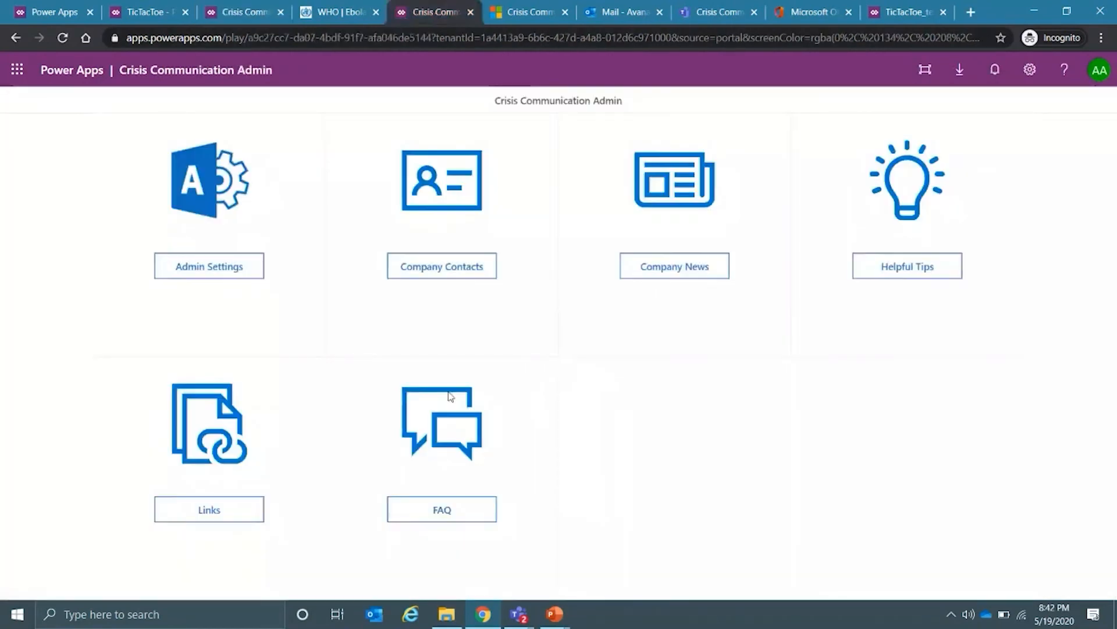
left_click(208, 265)
left_click(682, 424)
left_click(568, 584)
left_click(482, 267)
left_click(225, 14)
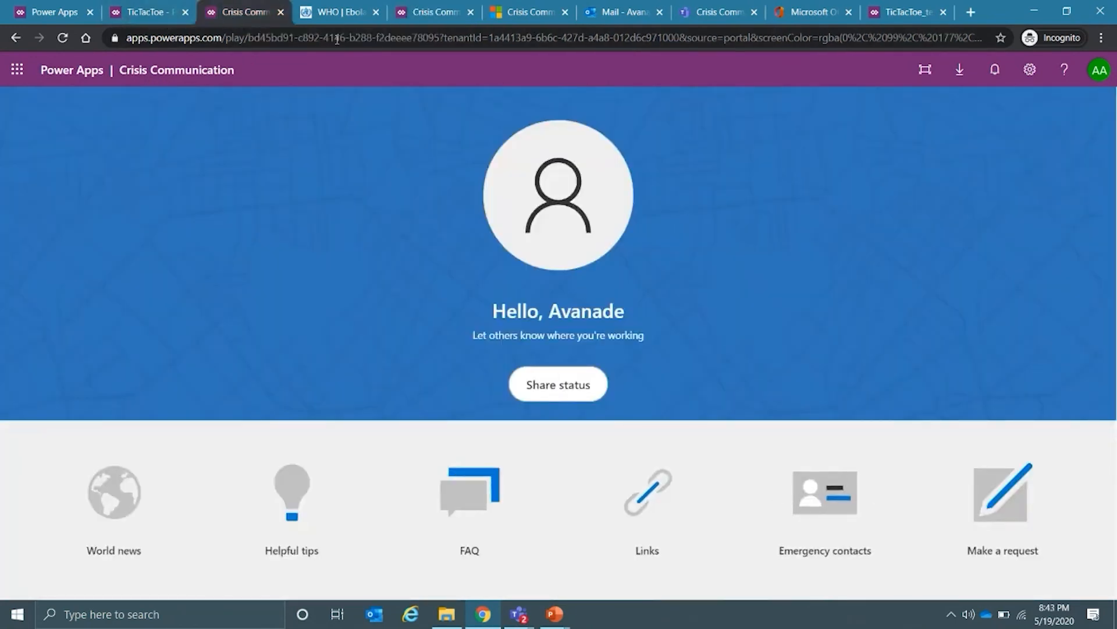
- Create a new company contact in the Crisis Communication Admin app and enter the contact's full name and e-mail address
left_click(419, 13)
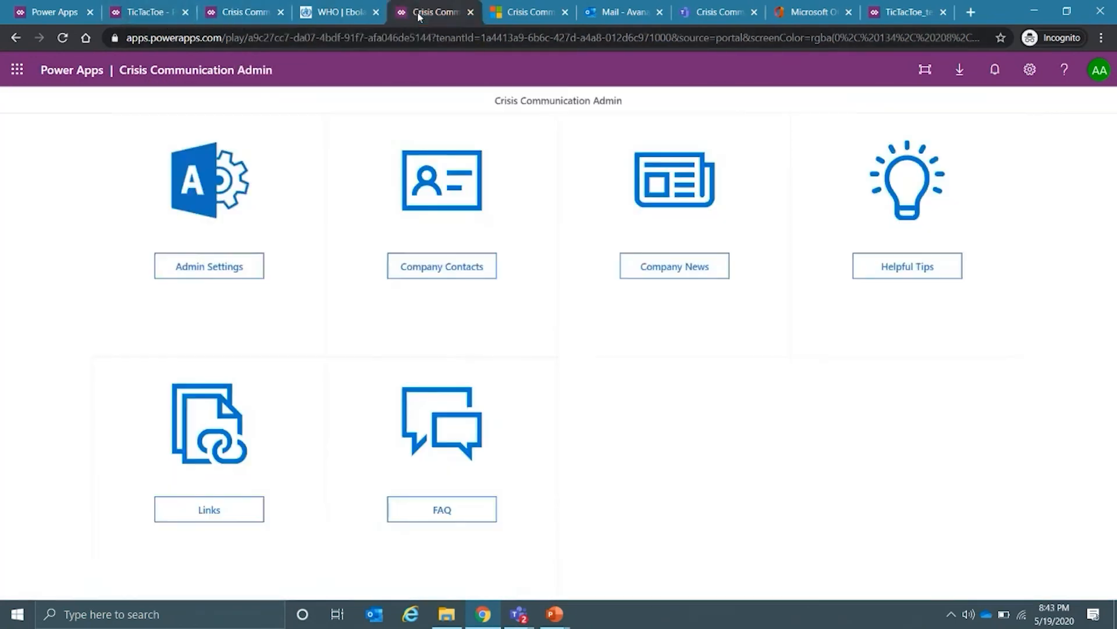
left_click(455, 279)
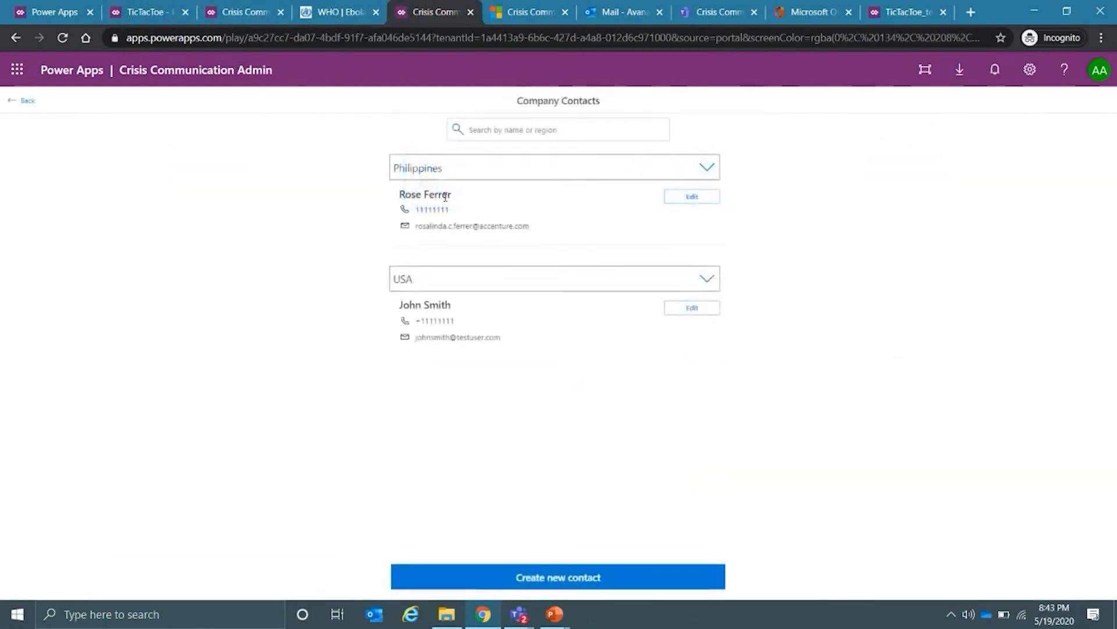
left_click(566, 584)
left_click(561, 139)
type("Test")
left_click(576, 176)
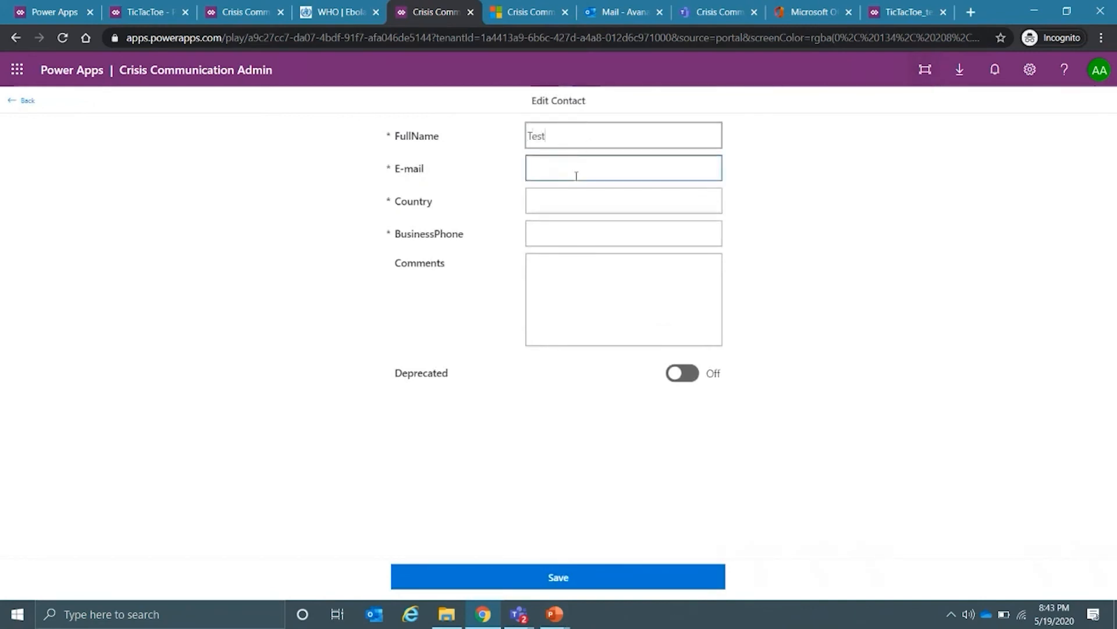
type("Name")
left_click(562, 169)
type("email@testcom")
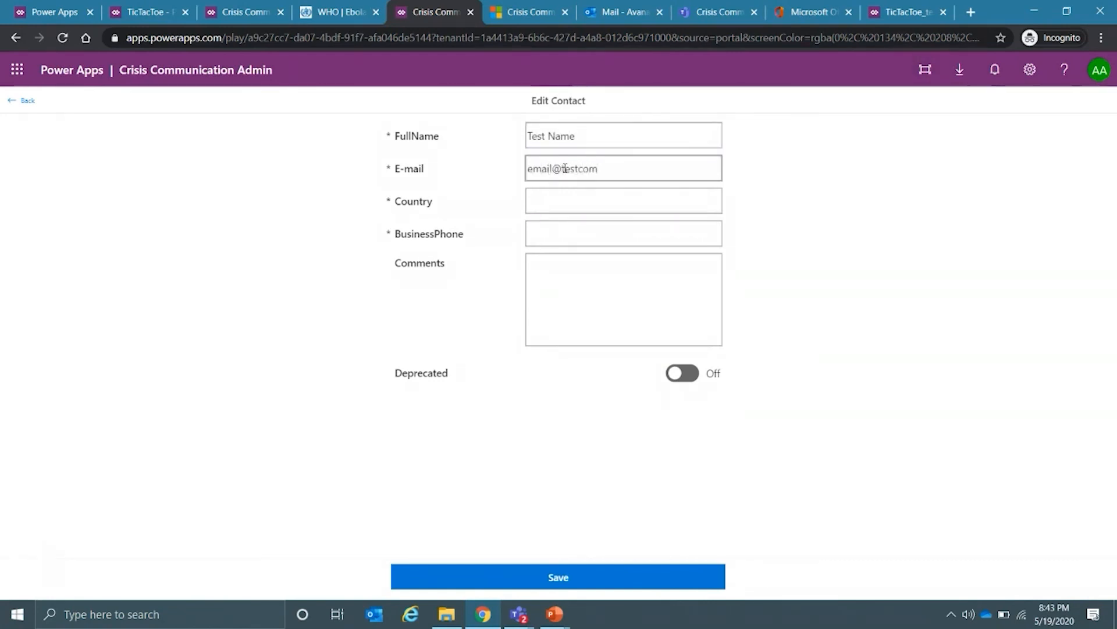
left_click(577, 168)
type(".")
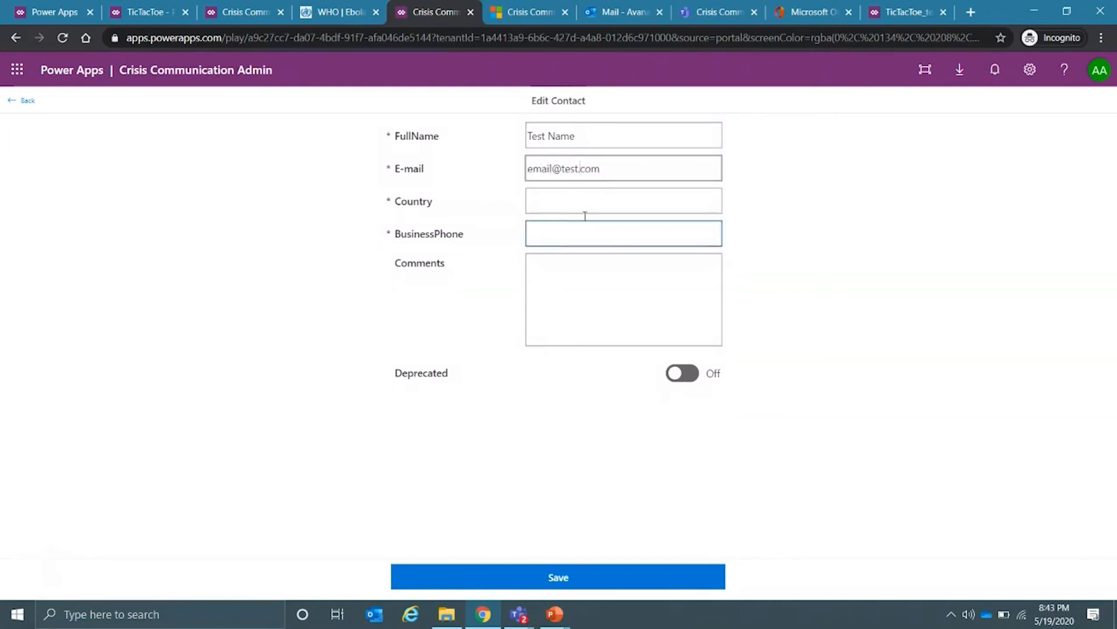
- Set the contact's country to philippines, enter the business phone and the comment "test", and save it with Deprecated off
left_click(581, 199)
type("philippines")
left_click(572, 224)
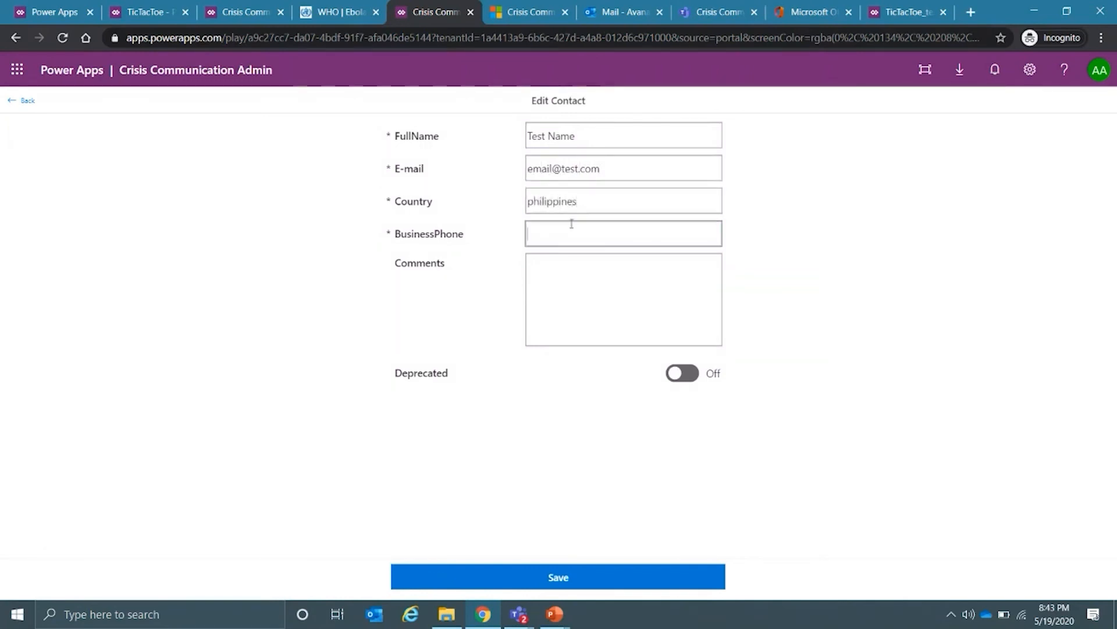
type("+11111111")
left_click(602, 287)
type("test")
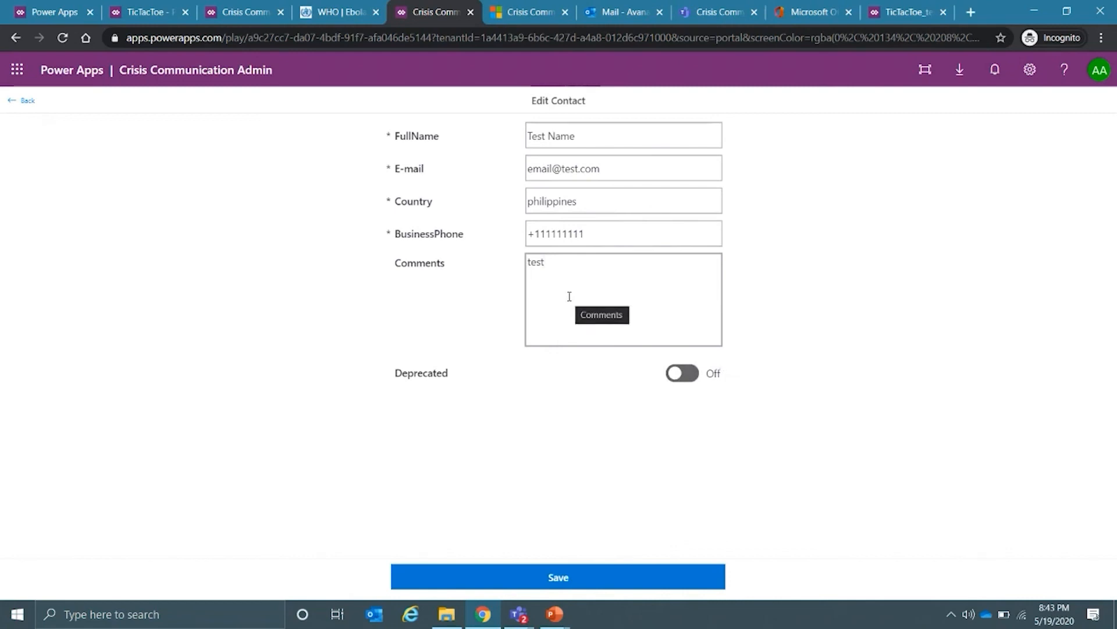
left_click(688, 376)
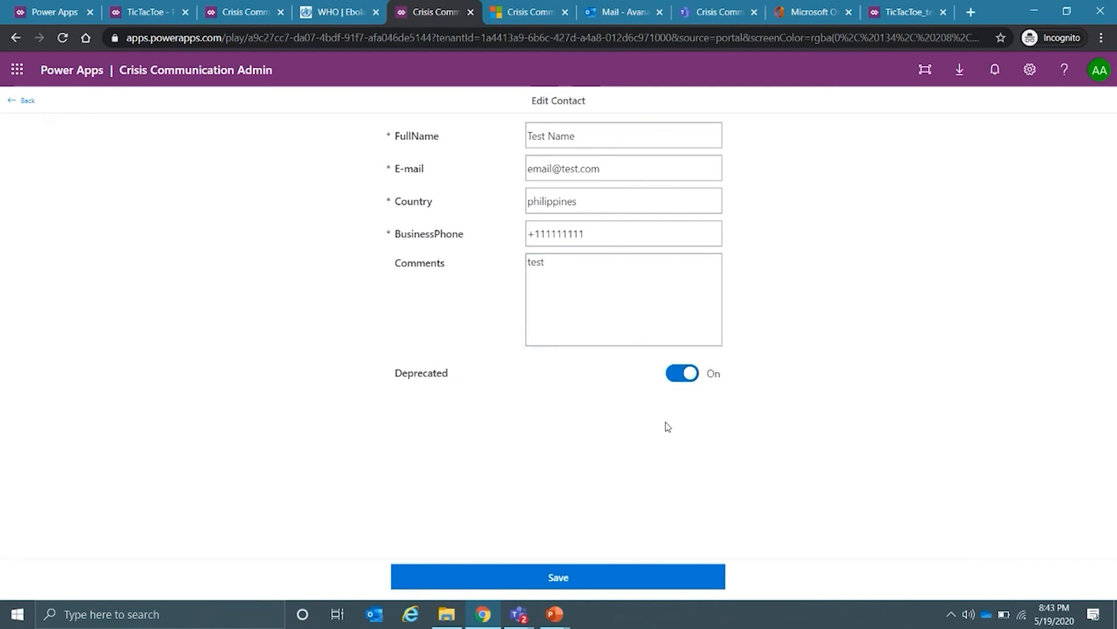
left_click(681, 373)
left_click(553, 589)
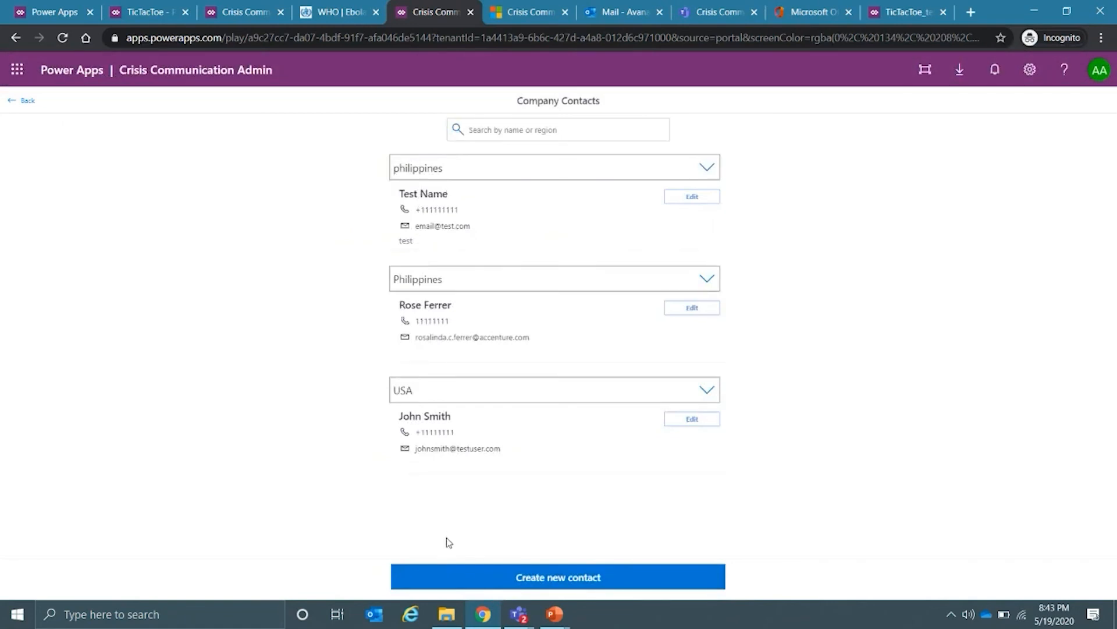
- Check the new contact in the Emergency contacts section of the Crisis Communication app
left_click(246, 12)
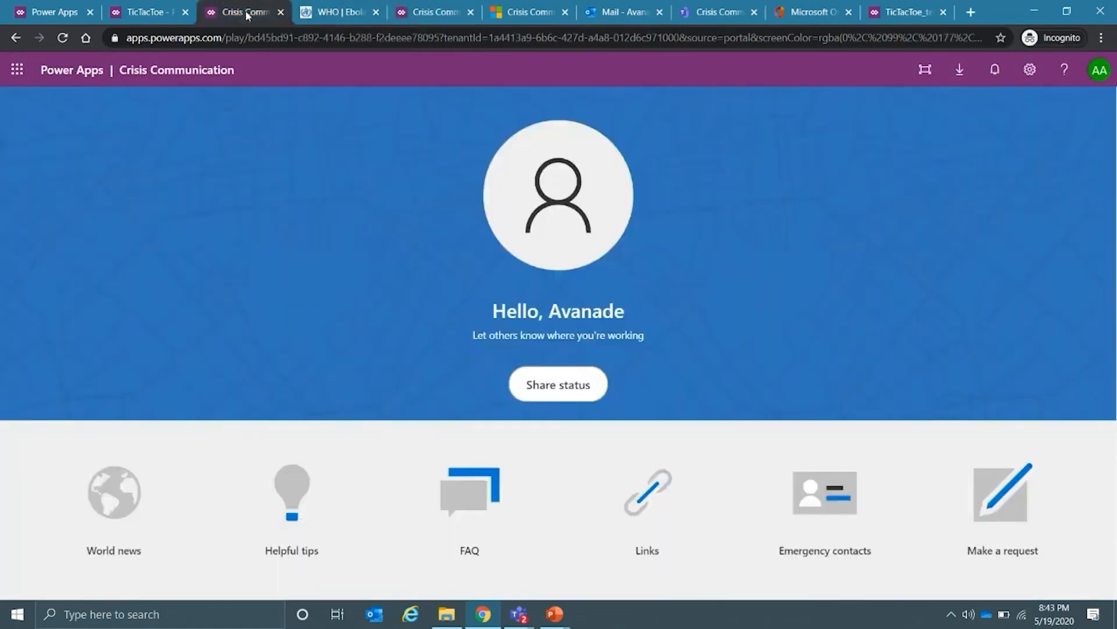
left_click(823, 504)
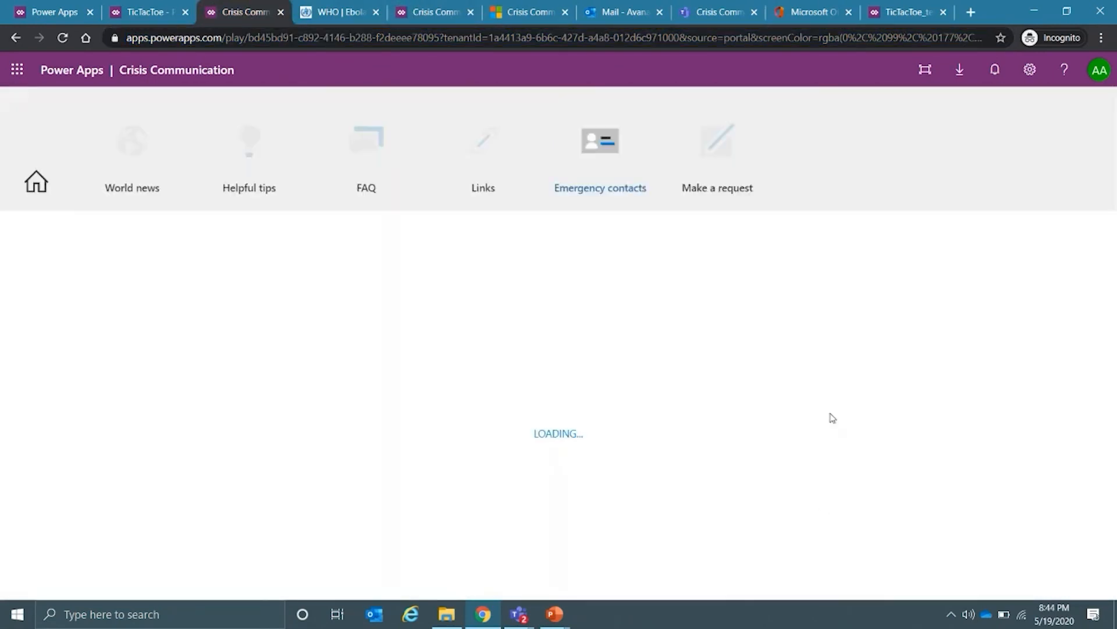
scroll(557, 367, "down", 3)
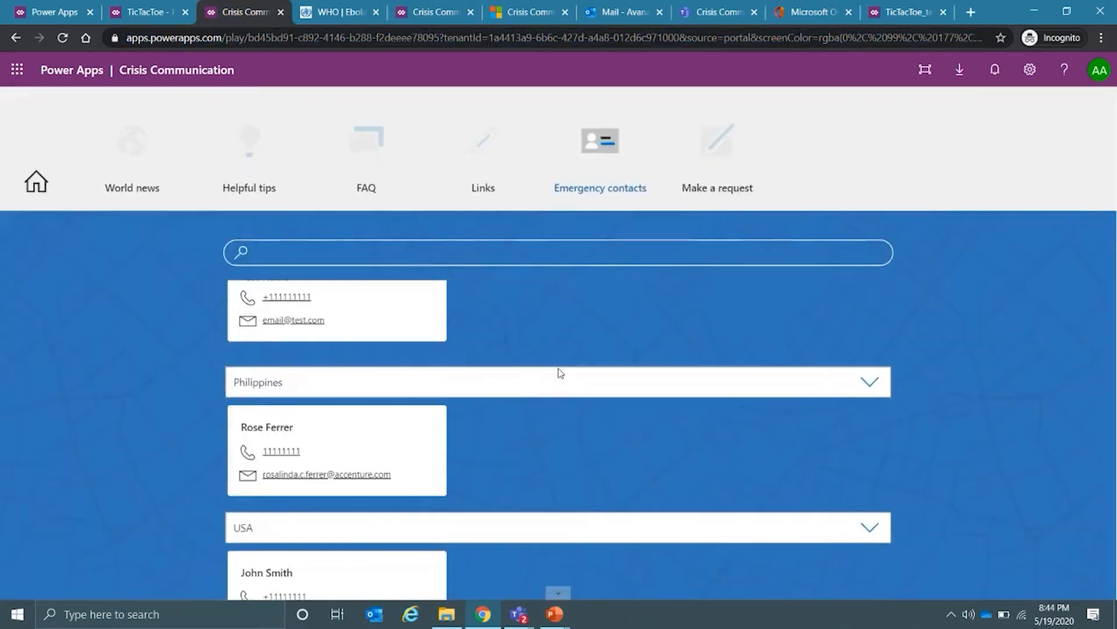
scroll(574, 372, "up", 3)
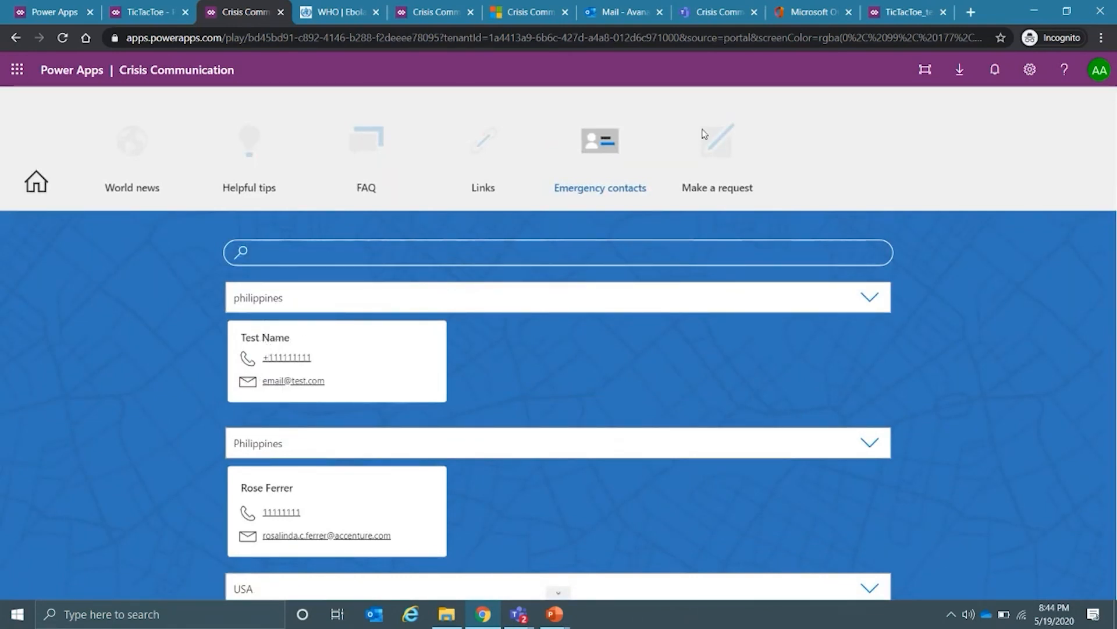
- Look at the blank new link form in the Links section of the Crisis Communication Admin app, and return to the Crisis Communication app
left_click(417, 10)
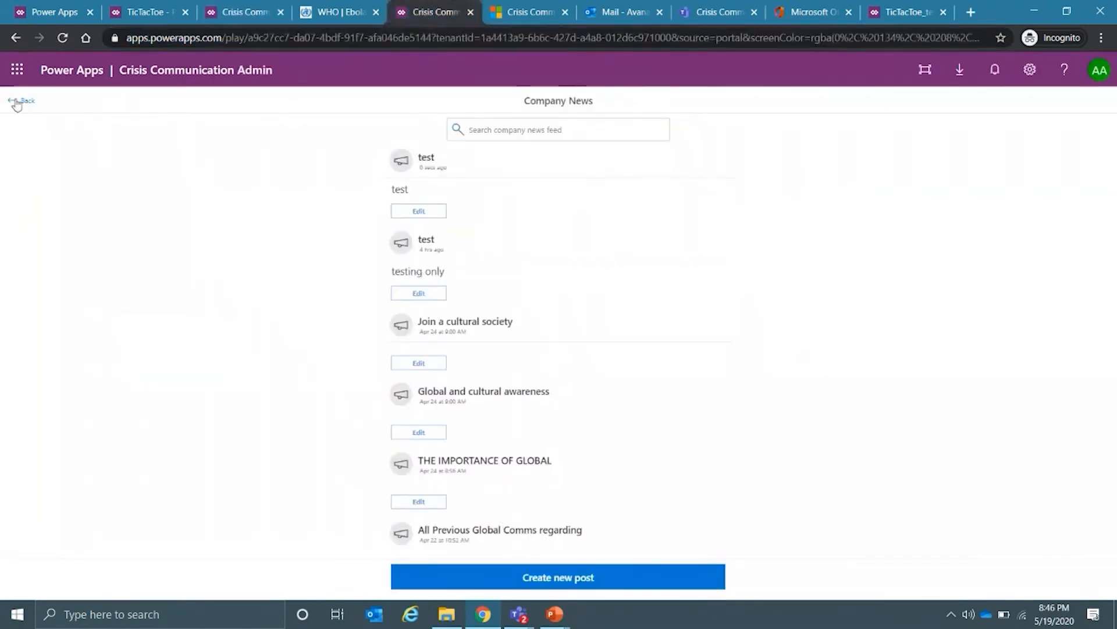
left_click(16, 104)
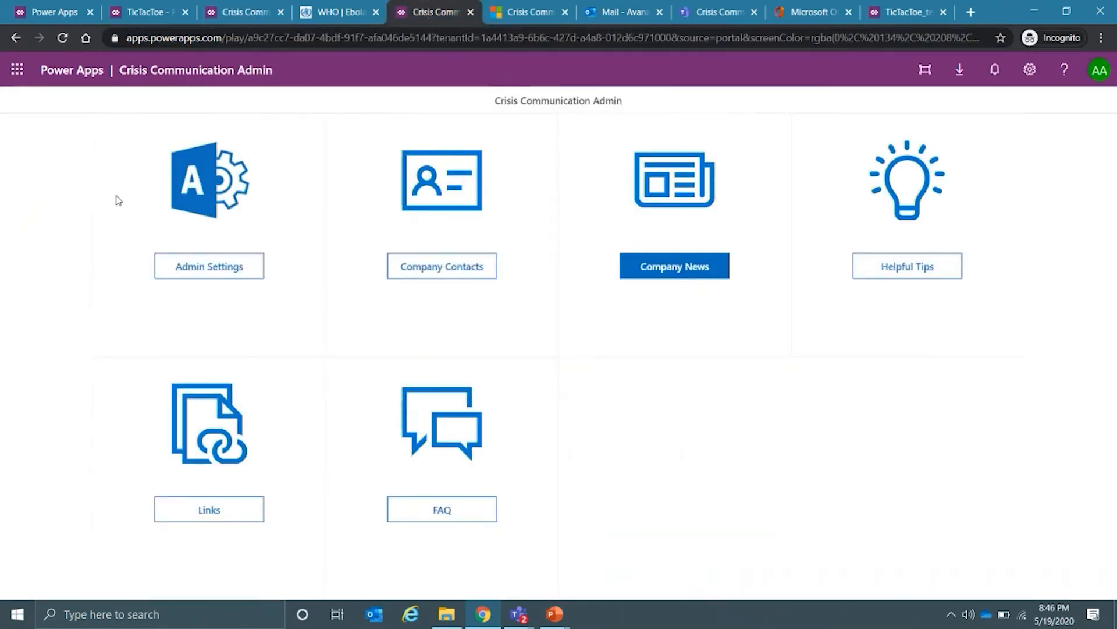
left_click(208, 512)
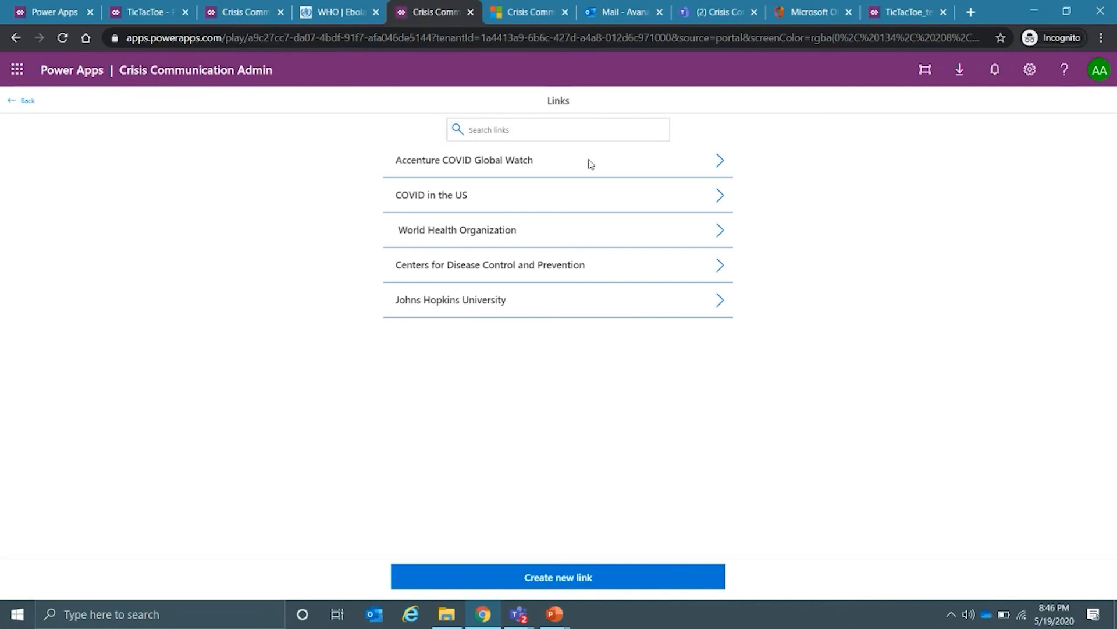
left_click(555, 585)
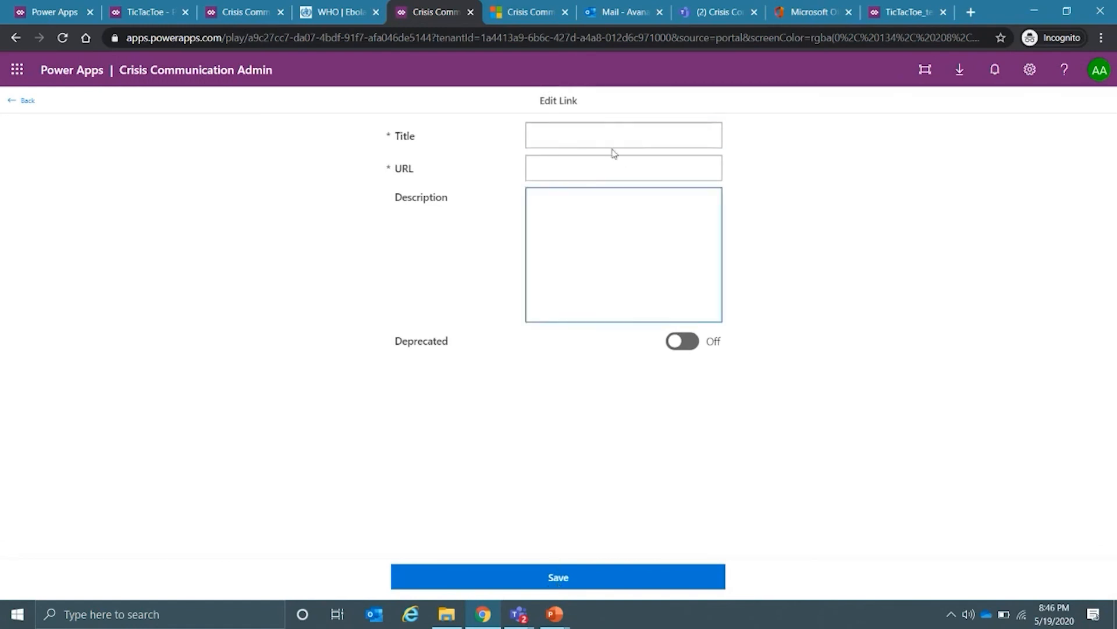
left_click(221, 13)
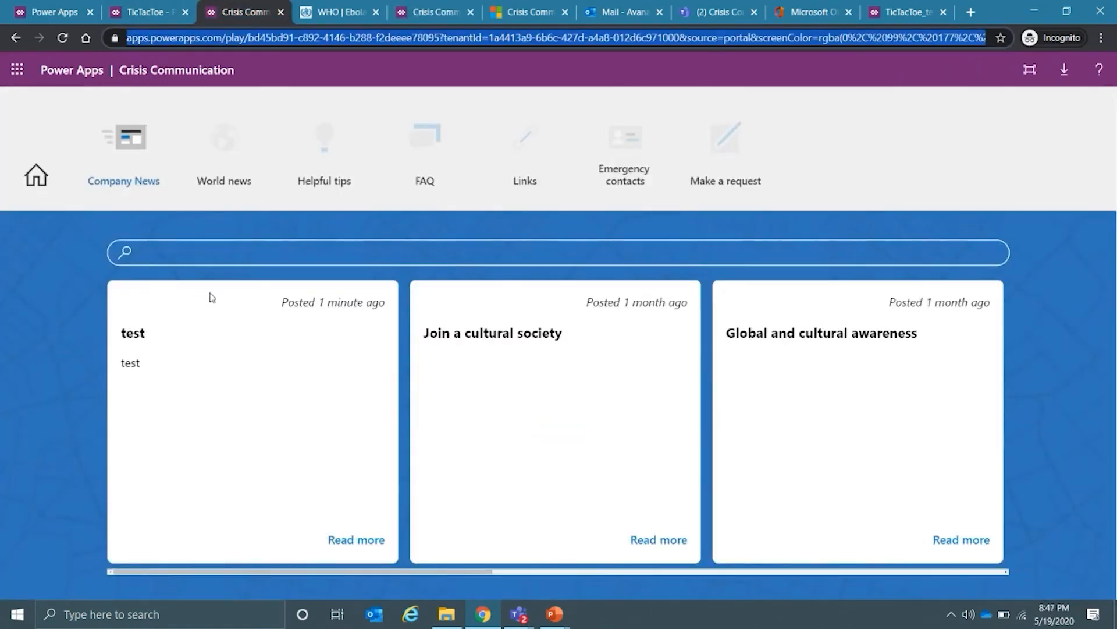
- In the admin app's Company News, set Deprecated to Yes for the newest "test" post and save it
left_click(431, 17)
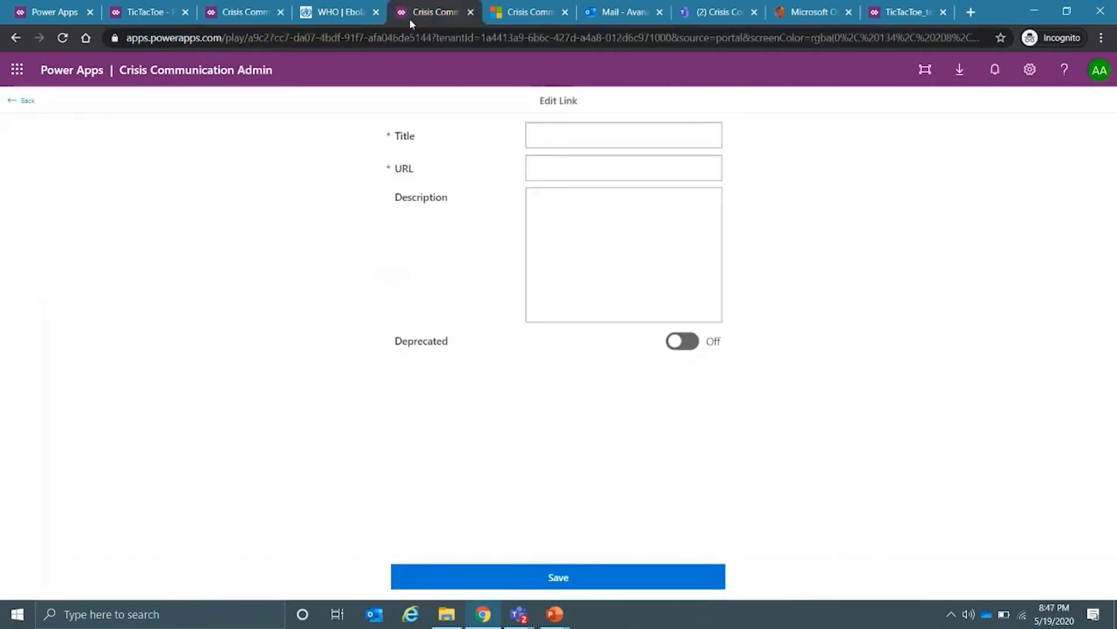
left_click(23, 101)
left_click(23, 102)
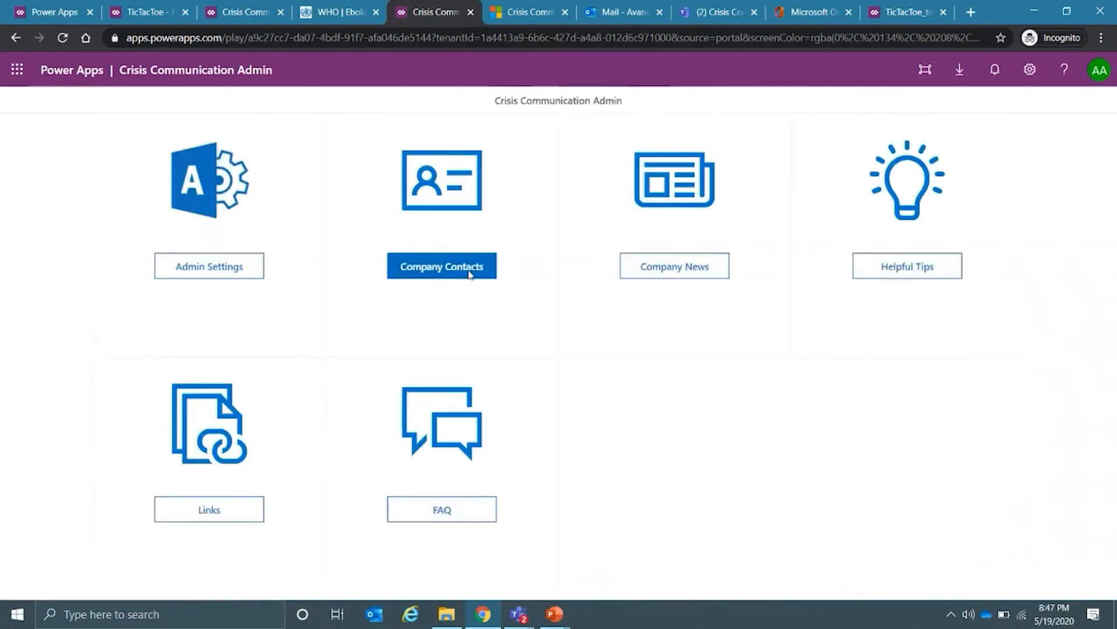
left_click(715, 272)
left_click(440, 213)
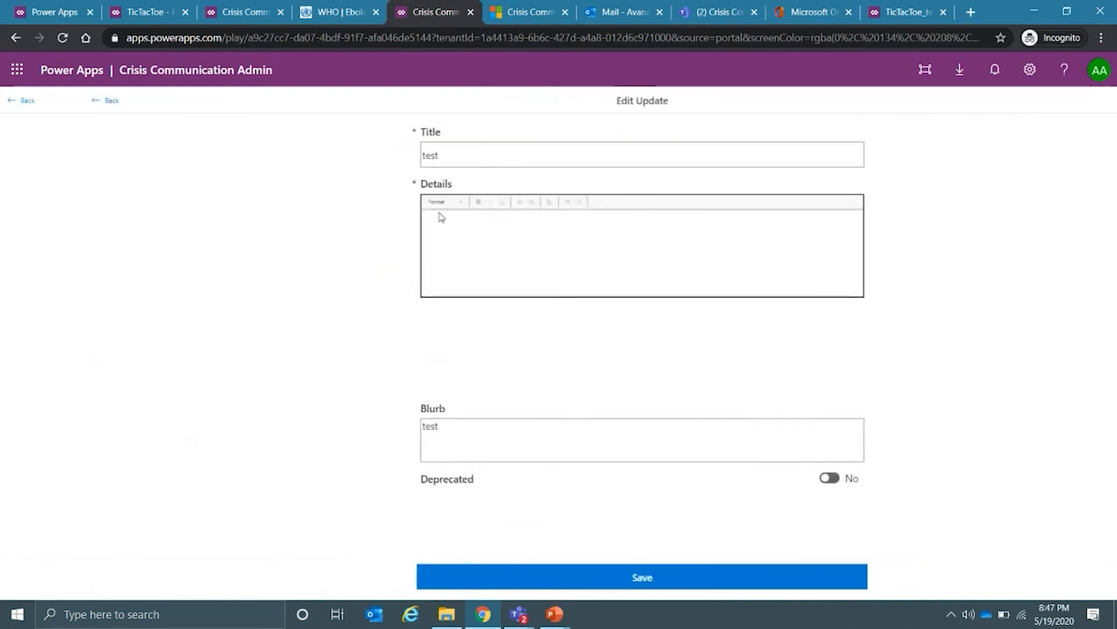
left_click(746, 477)
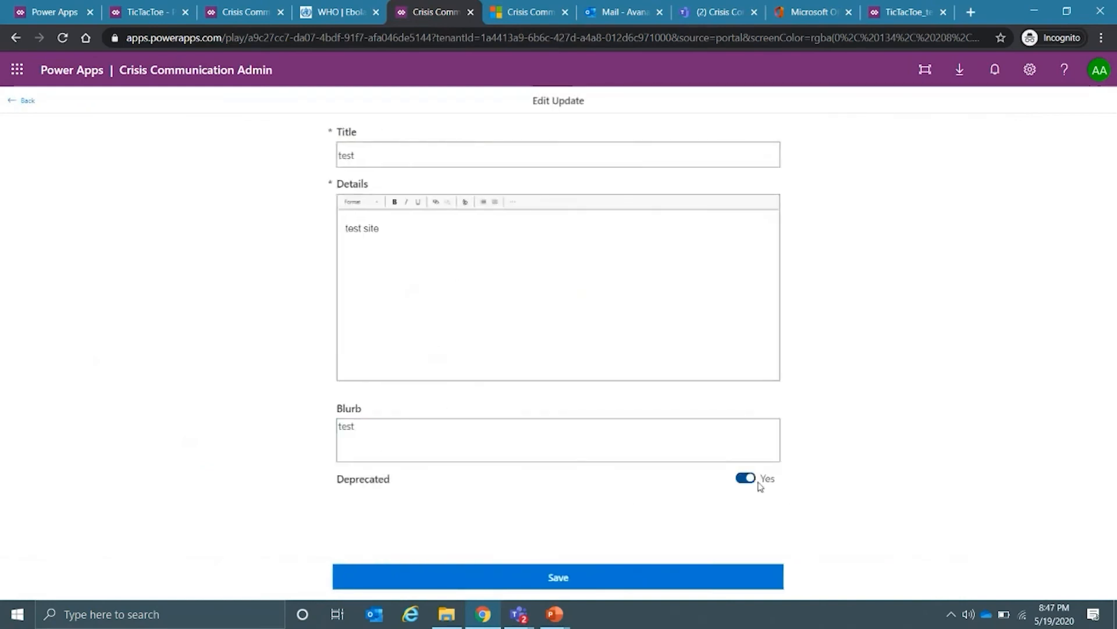
left_click(558, 579)
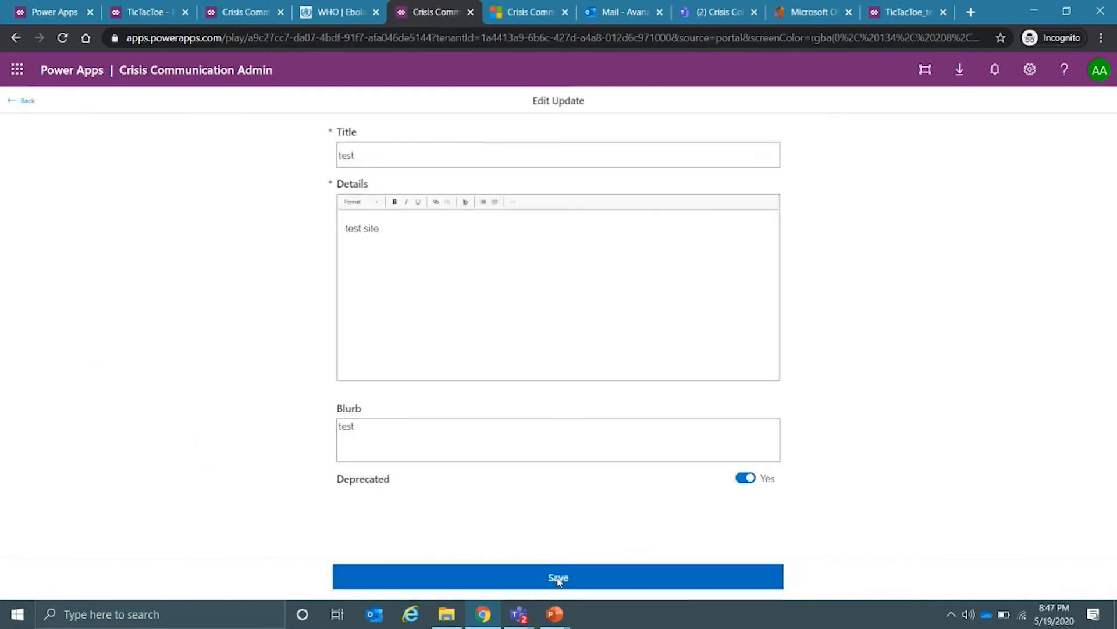
- Reload the Crisis Communication app and check the posts in its Company News section
left_click(236, 12)
left_click(263, 38)
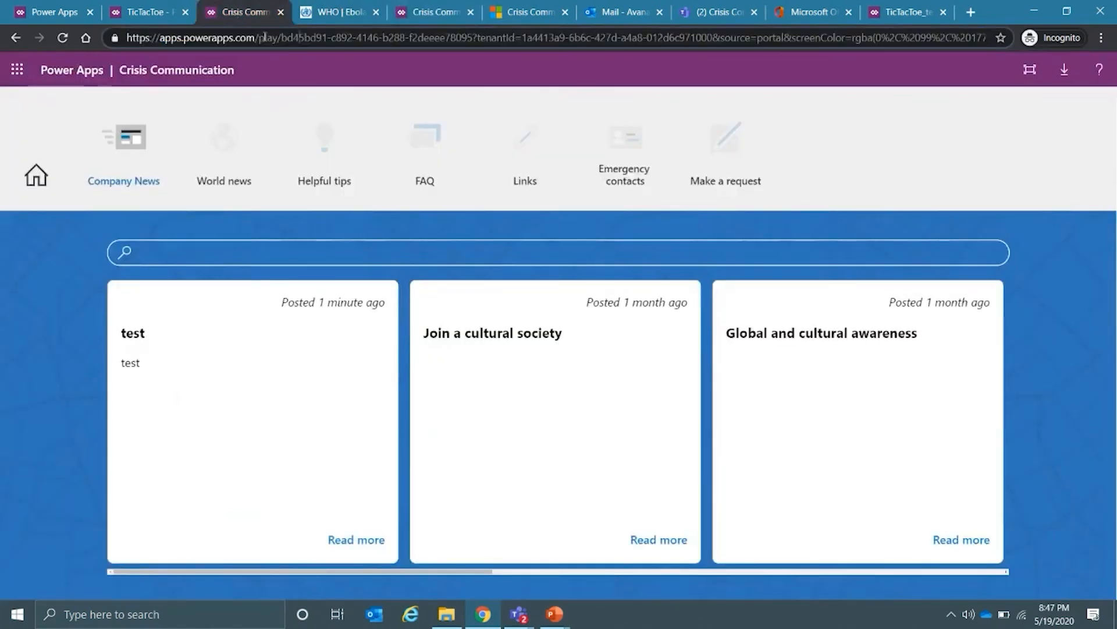
key("Return")
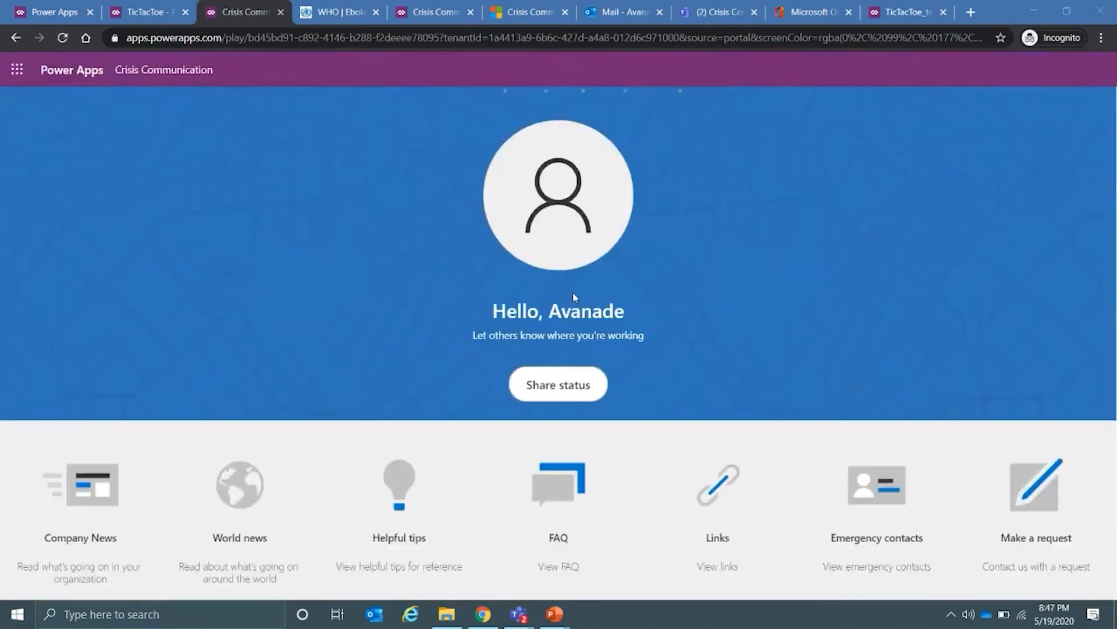
left_click(101, 494)
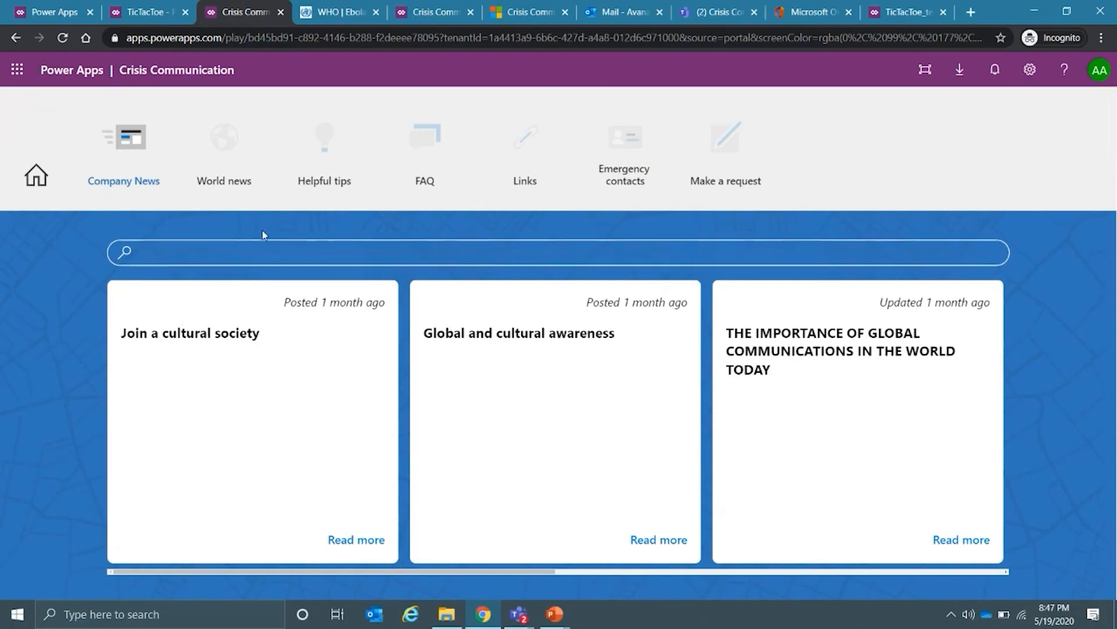
- Switch to the running PowerPoint slide show and advance past the demo checklist to the References slide
mouse_move(554, 621)
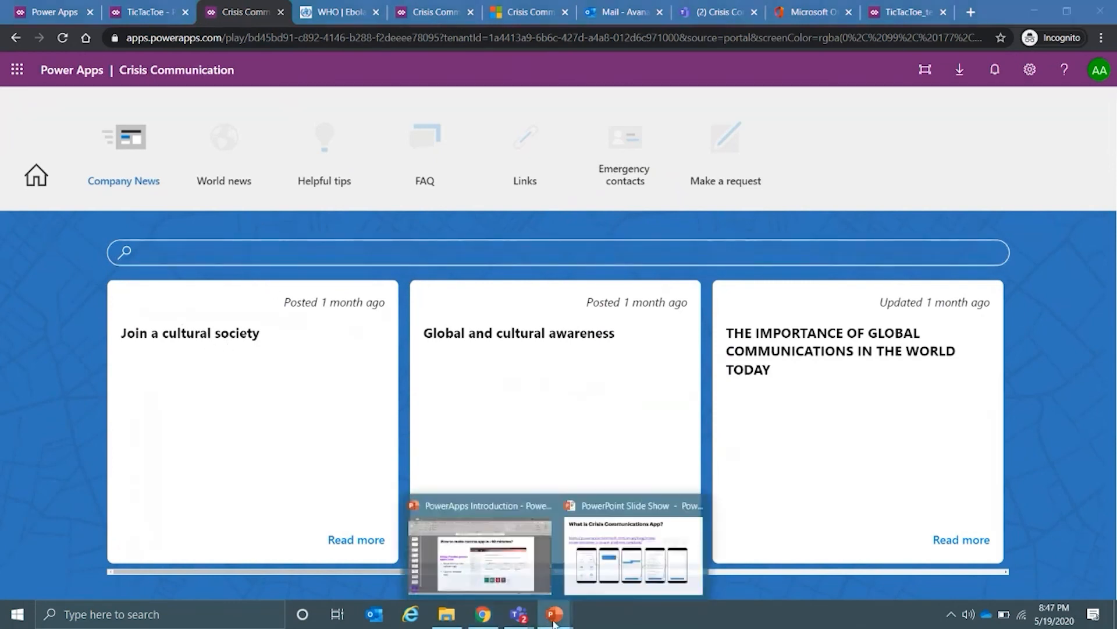
left_click(596, 513)
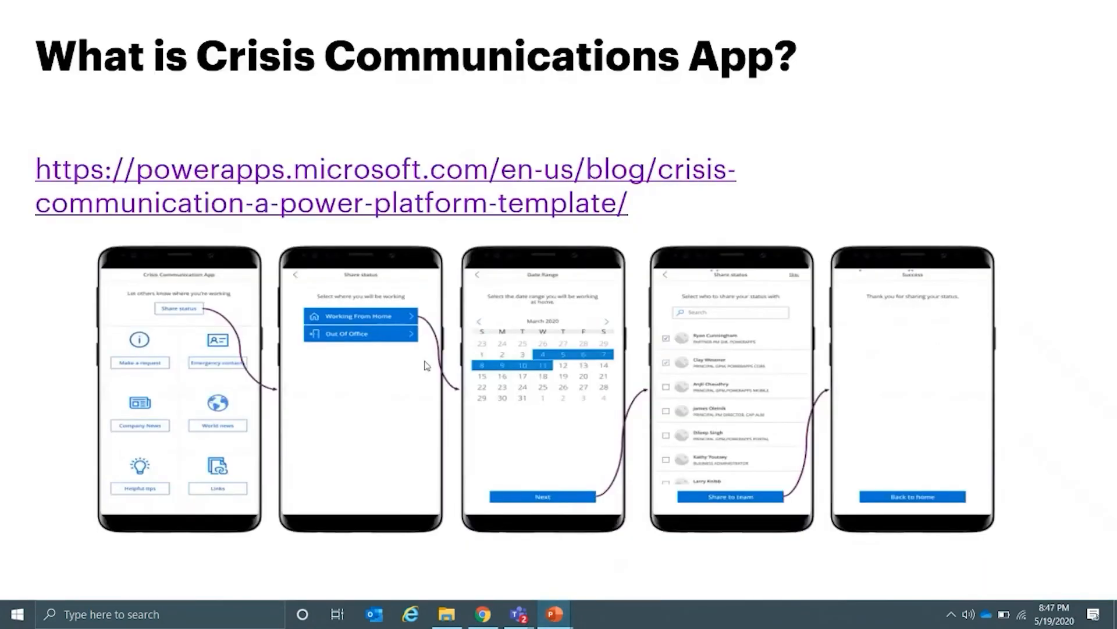
key("Right")
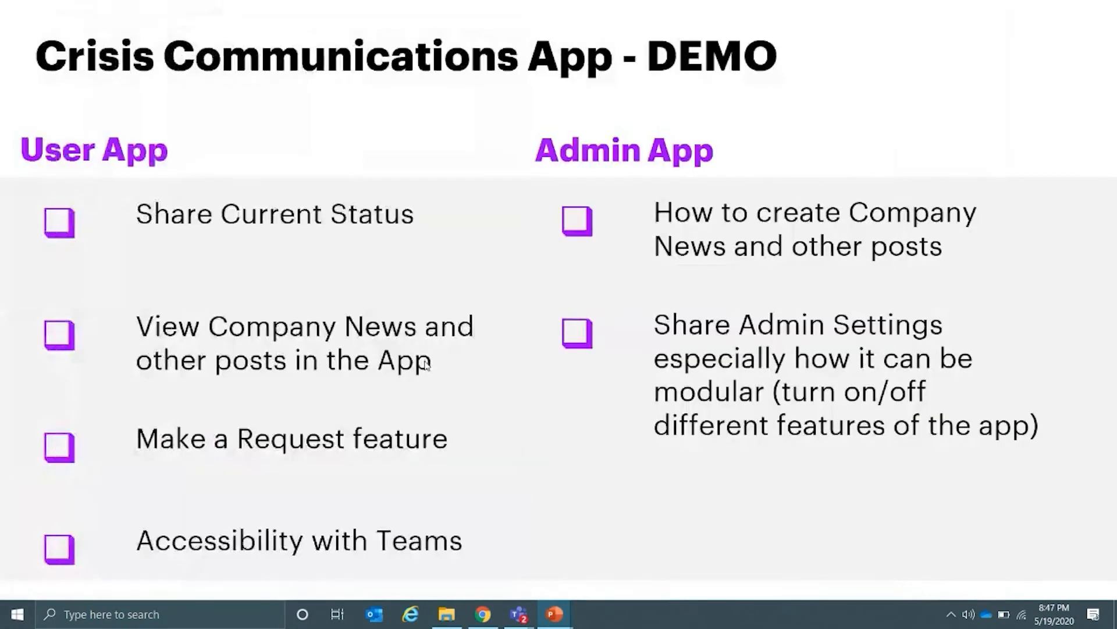
key("Right")
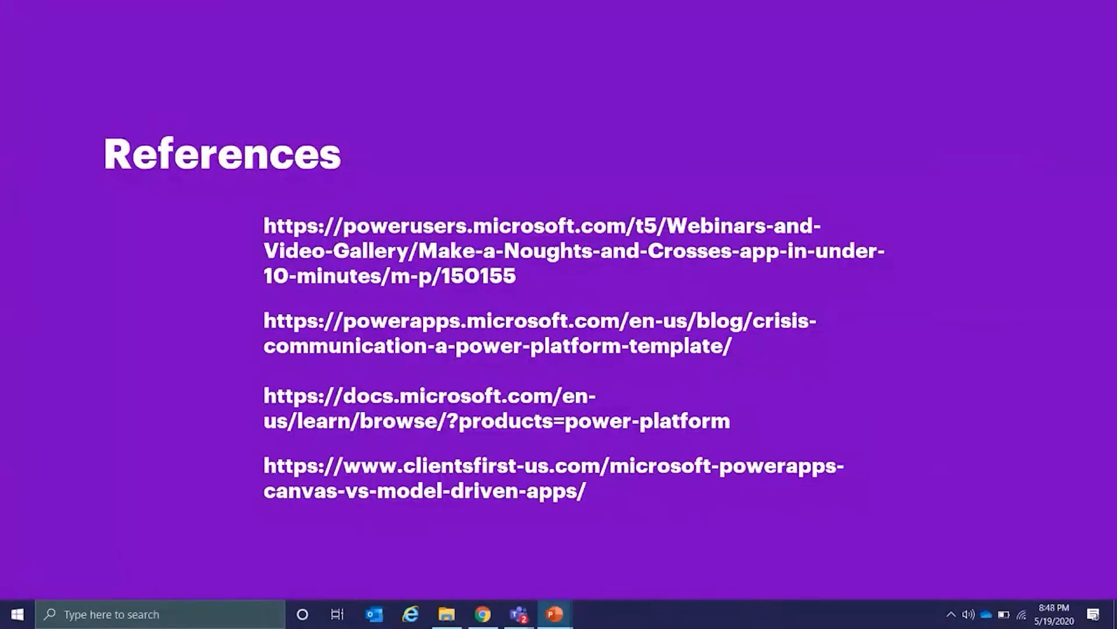